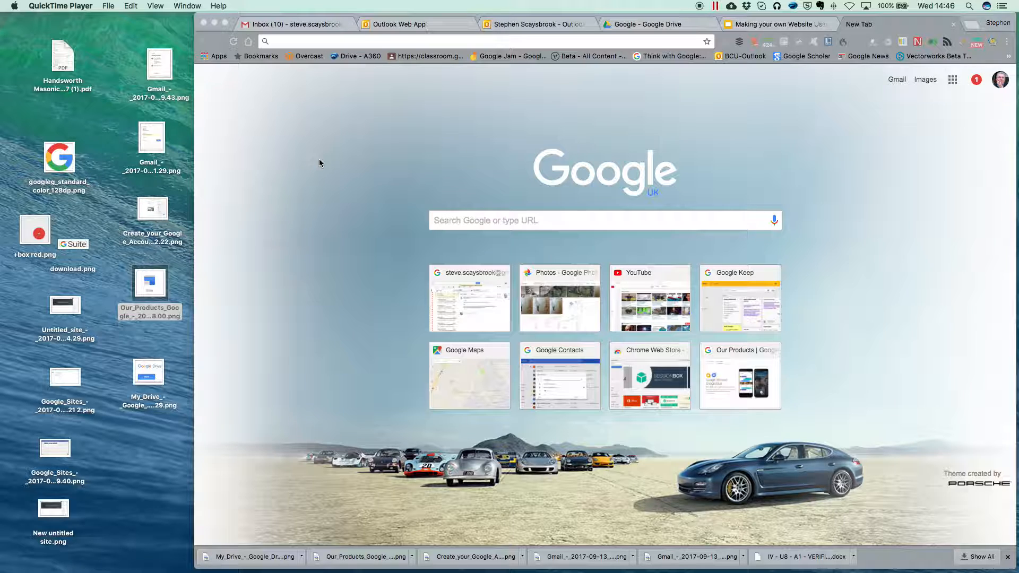
Step: Bring Chrome to the front and show the Google apps panel on the new tab page
{"action": "left_click", "coordinate": [953, 82]}
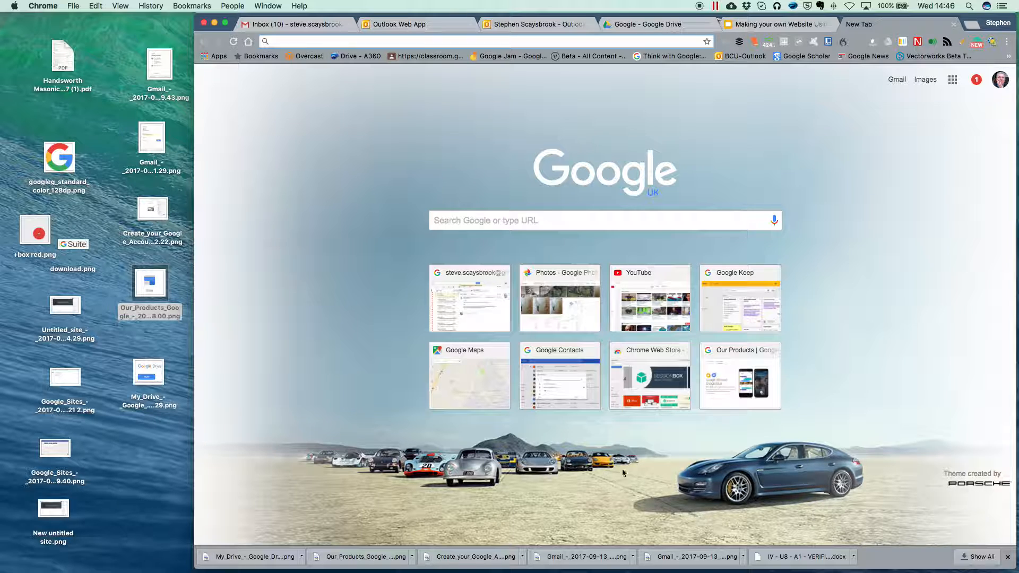
{"action": "left_click", "coordinate": [952, 80]}
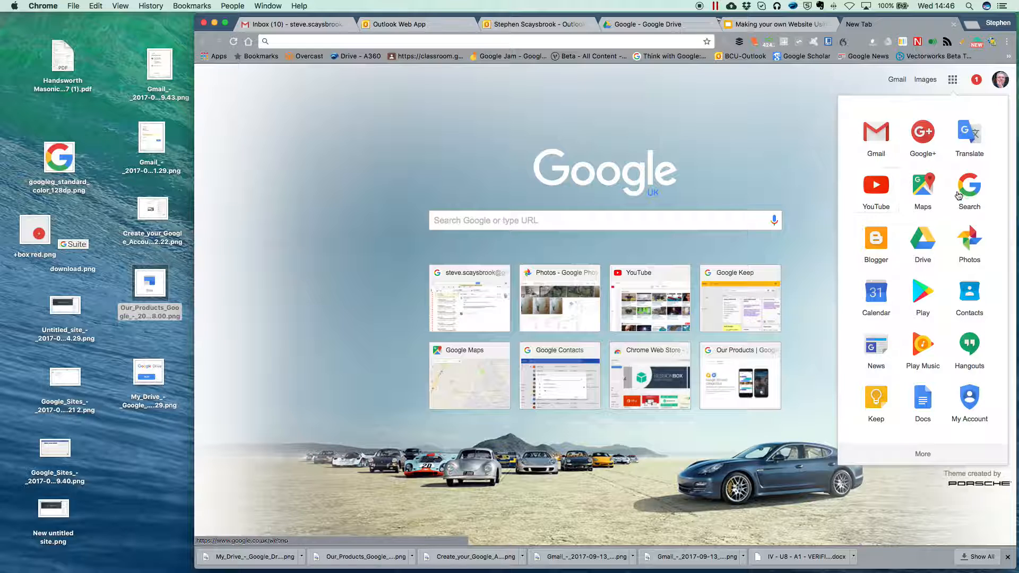
Step: Open Google Sites in a new tab from the 'Even more from Google' products list
{"action": "left_click", "coordinate": [923, 457]}
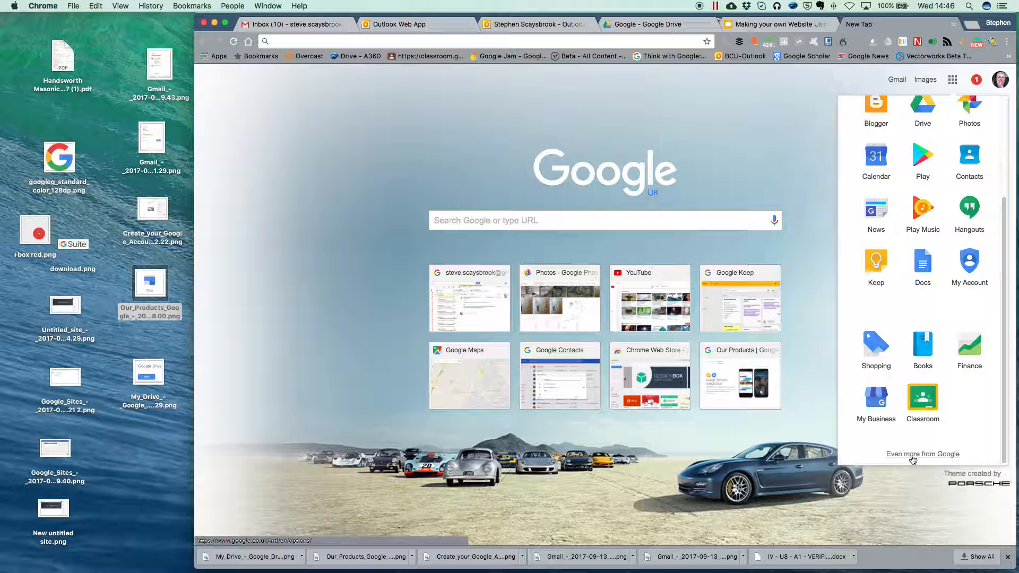
{"action": "left_click", "coordinate": [913, 457]}
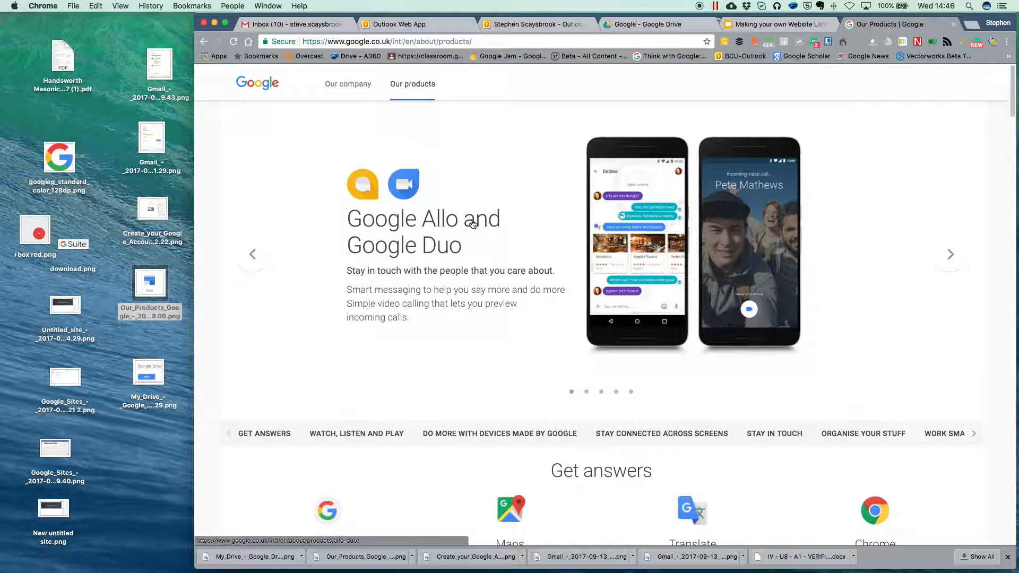
{"action": "scroll", "coordinate": [471, 225], "scroll_direction": "down", "scroll_amount": 7}
{"action": "scroll", "coordinate": [472, 225], "scroll_direction": "down", "scroll_amount": 20}
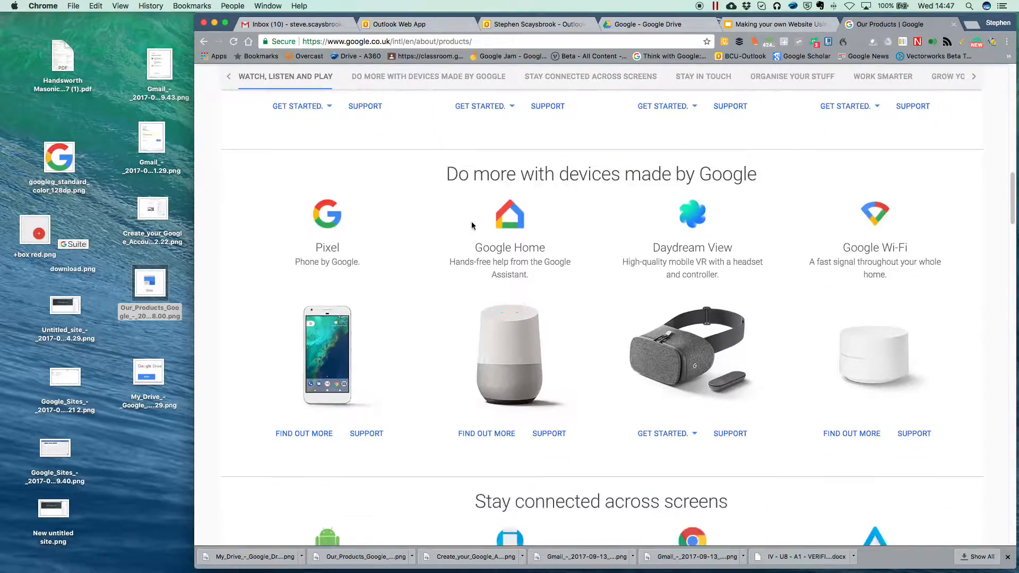
{"action": "scroll", "coordinate": [473, 227], "scroll_direction": "down", "scroll_amount": 5}
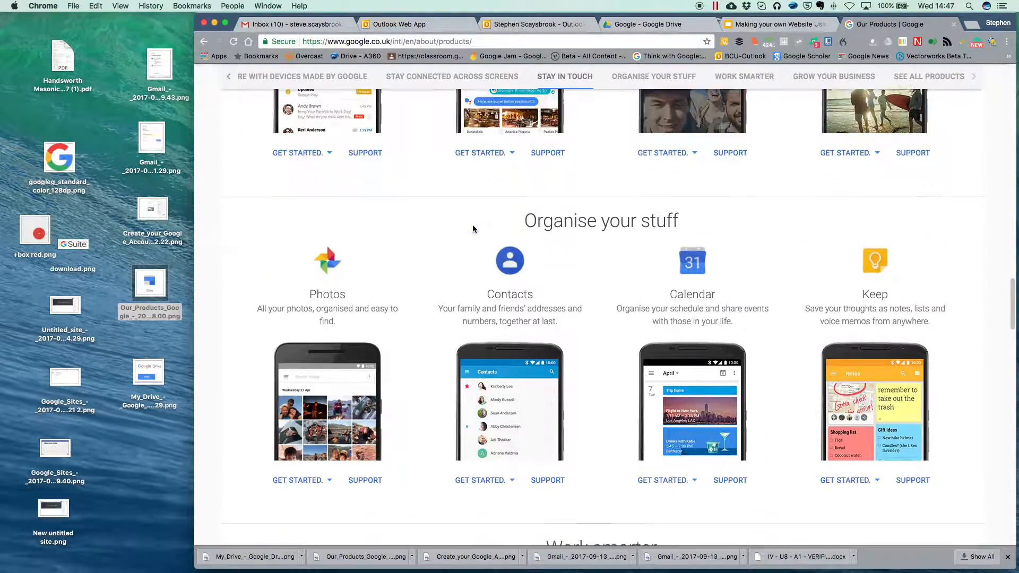
{"action": "scroll", "coordinate": [473, 229], "scroll_direction": "down", "scroll_amount": 10}
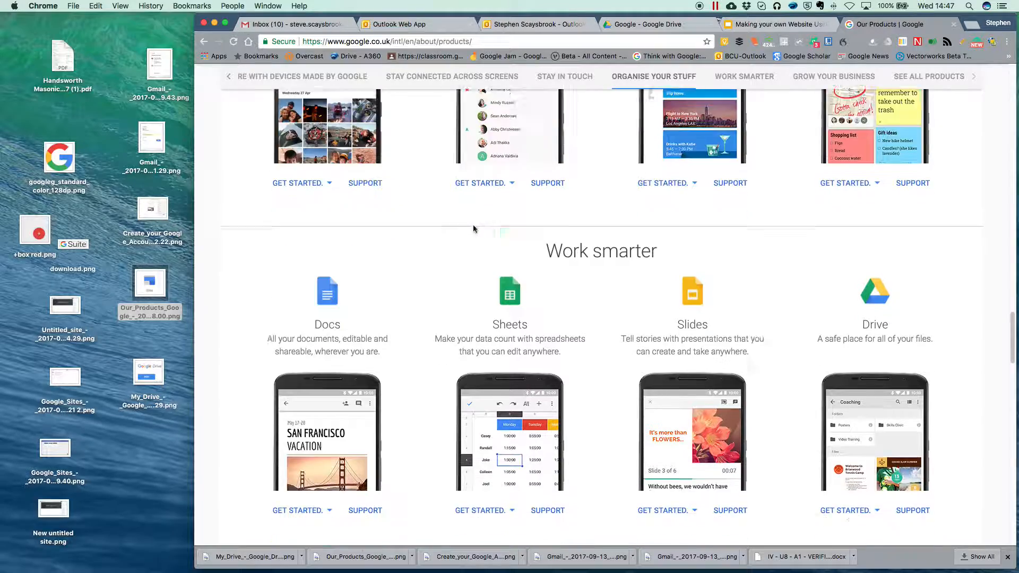
{"action": "scroll", "coordinate": [473, 225], "scroll_direction": "down", "scroll_amount": 10}
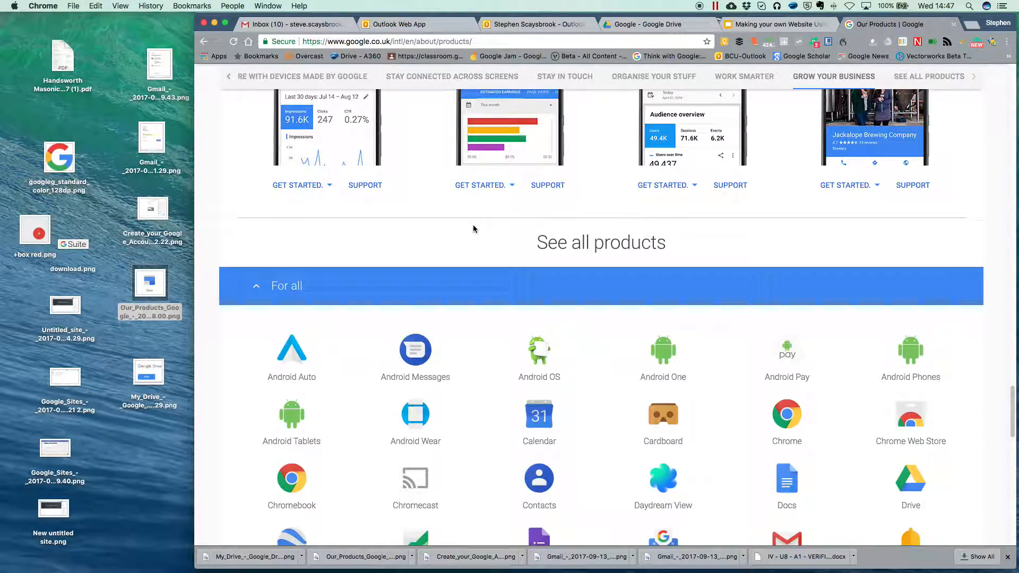
{"action": "scroll", "coordinate": [473, 224], "scroll_direction": "down", "scroll_amount": 3}
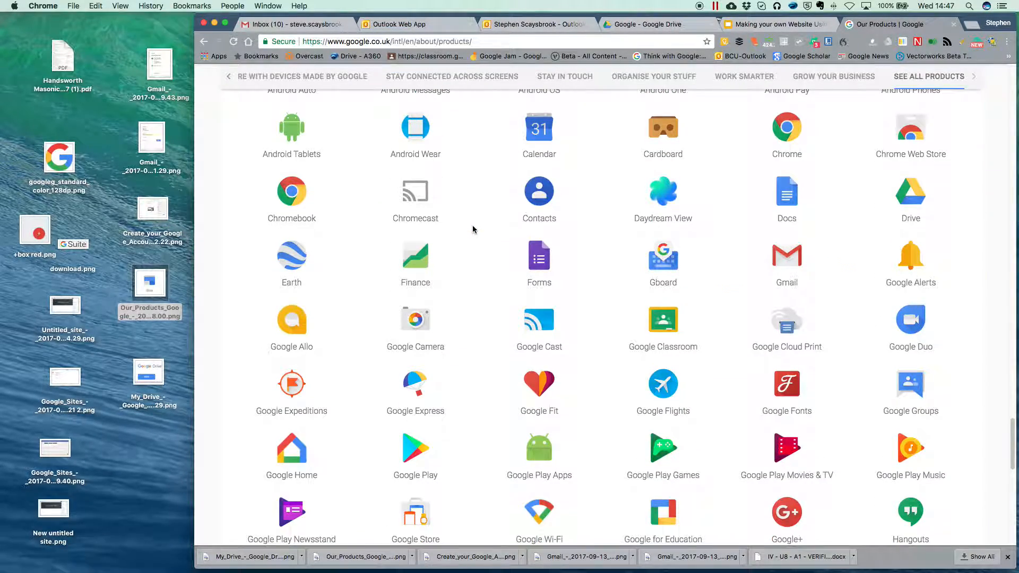
{"action": "scroll", "coordinate": [472, 229], "scroll_direction": "down", "scroll_amount": 7}
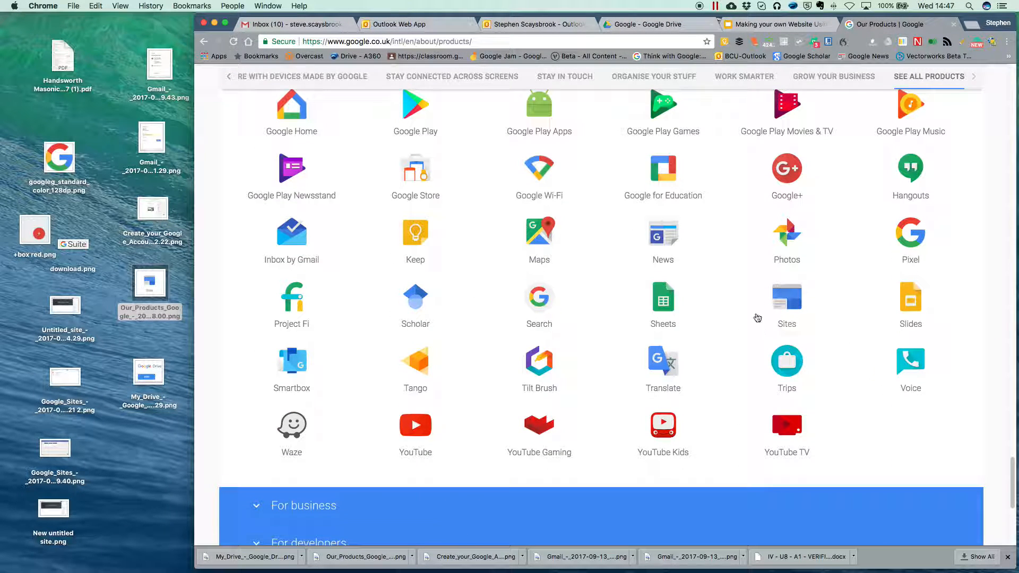
{"action": "left_click", "coordinate": [792, 305]}
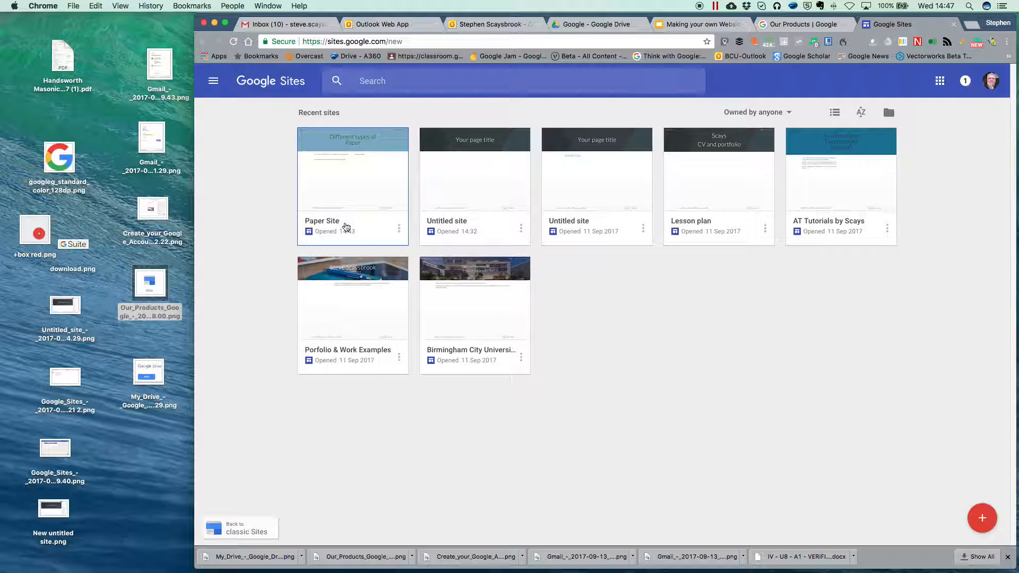
Step: Remove the old Paper Site card to the bin, then close the Google Sites tab
{"action": "left_click", "coordinate": [399, 228]}
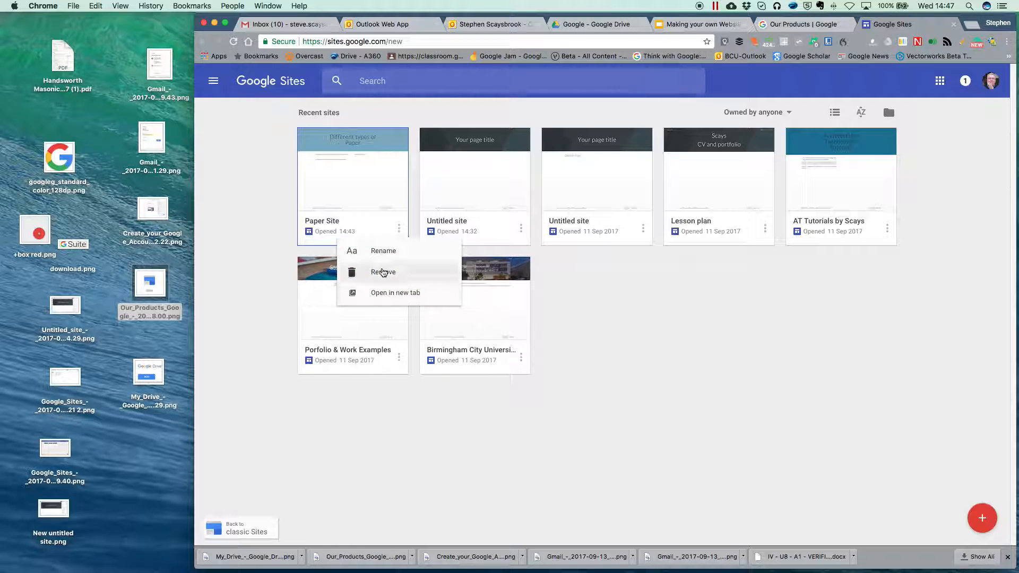
{"action": "left_click", "coordinate": [384, 273]}
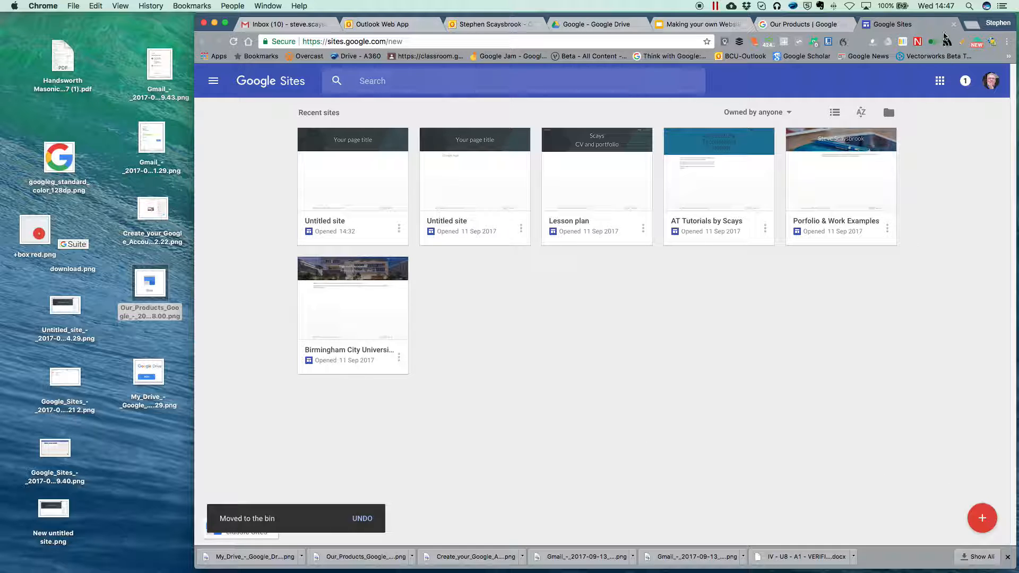
{"action": "left_click", "coordinate": [953, 25]}
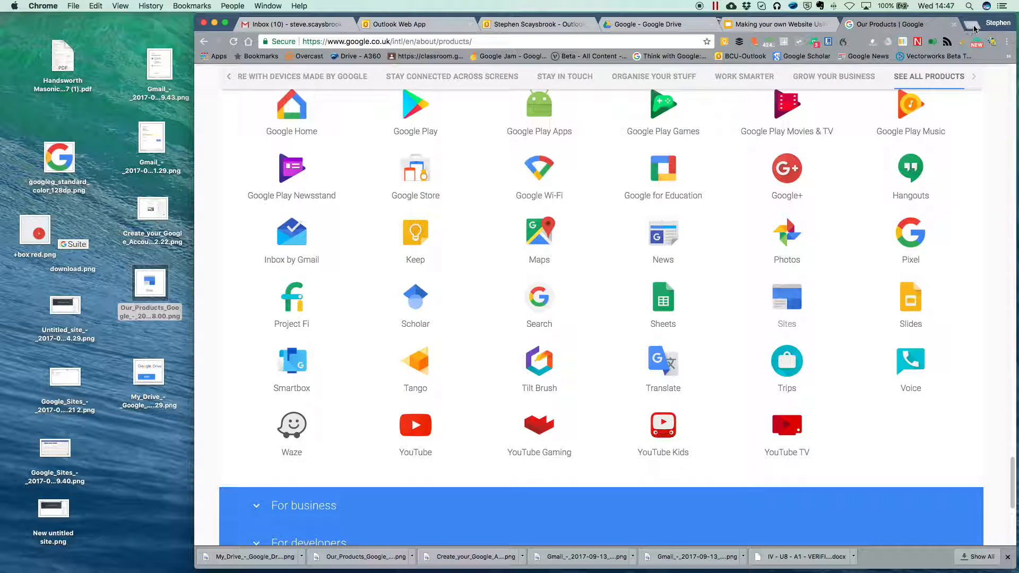
Step: Open Google Drive in a new tab from the Google apps grid
{"action": "left_click", "coordinate": [973, 27]}
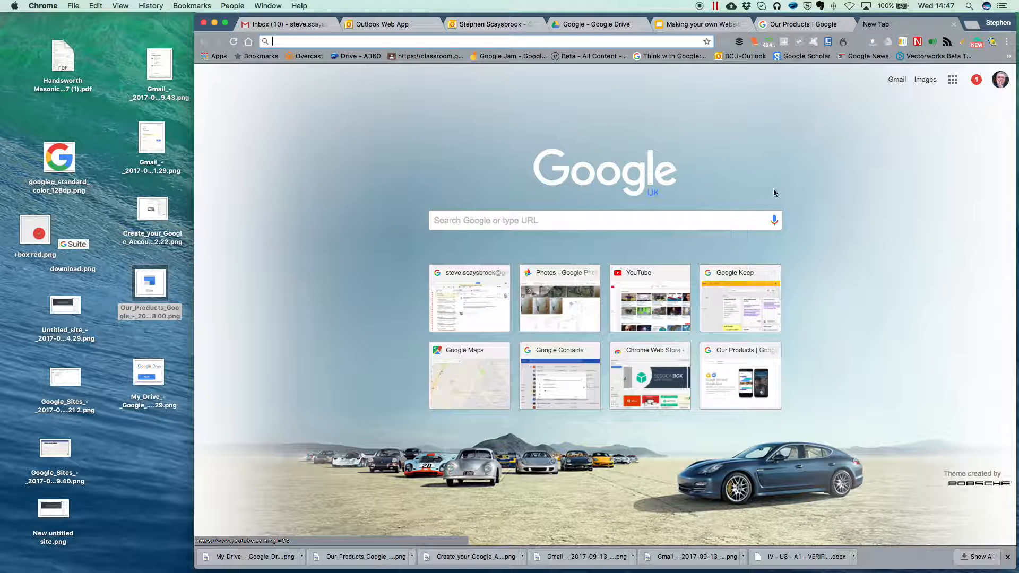
{"action": "left_click", "coordinate": [953, 80]}
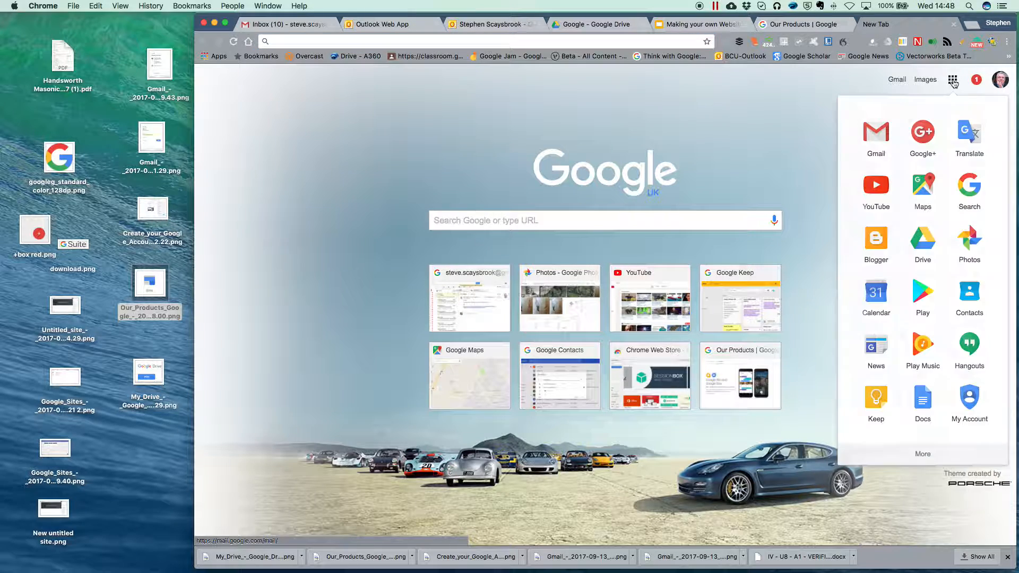
{"action": "left_click", "coordinate": [922, 241]}
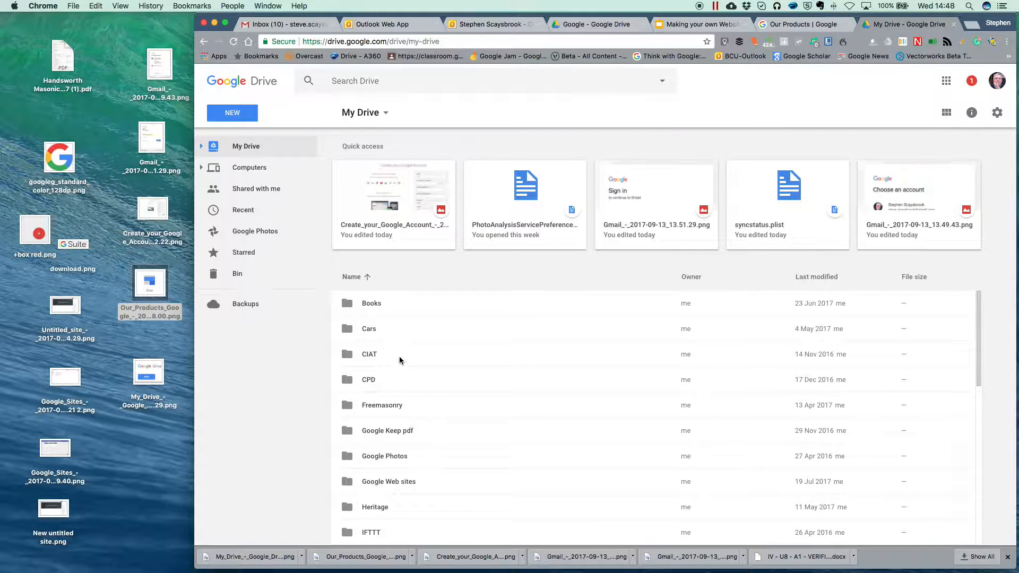
Step: Check the Google Web sites folder, then bring up the New menu's More options
{"action": "scroll", "coordinate": [398, 361], "scroll_direction": "down", "scroll_amount": 5}
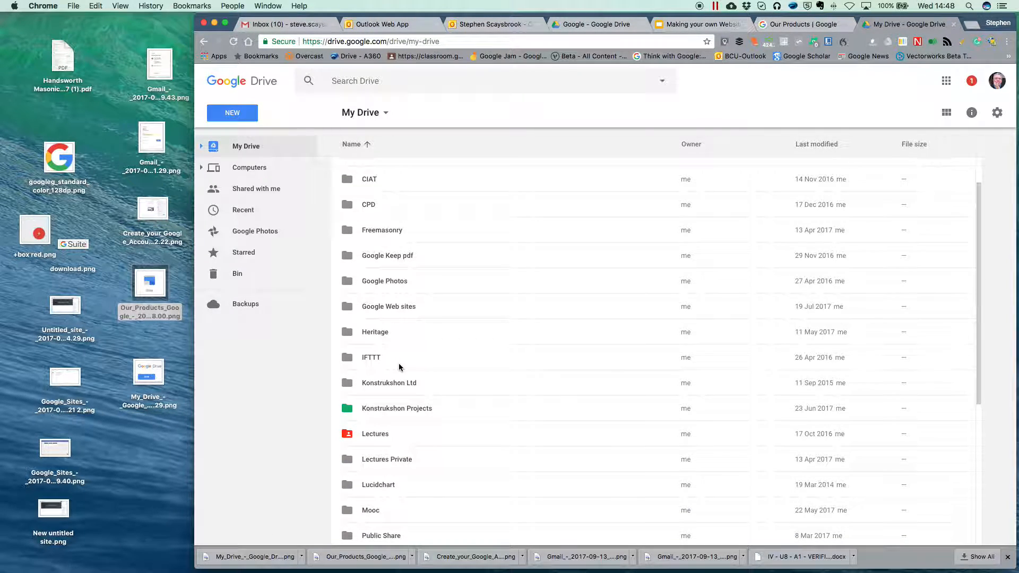
{"action": "double_click", "coordinate": [348, 306]}
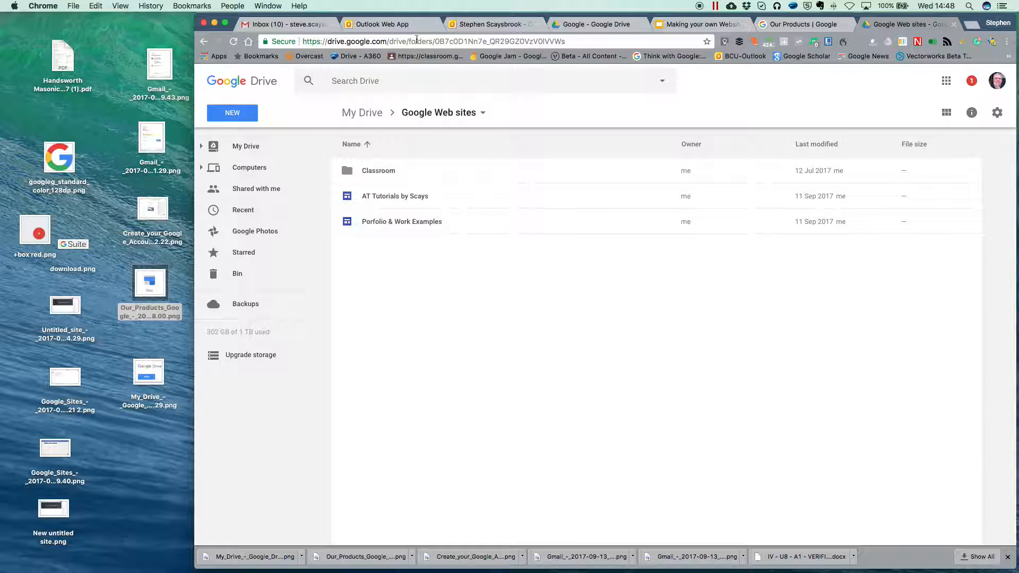
{"action": "left_click", "coordinate": [204, 42]}
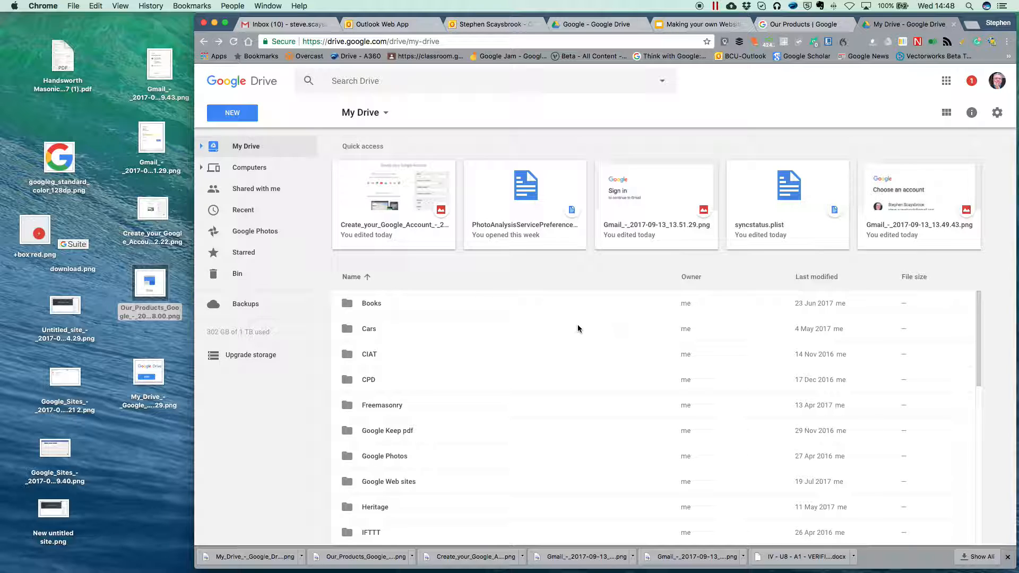
{"action": "left_click", "coordinate": [227, 114]}
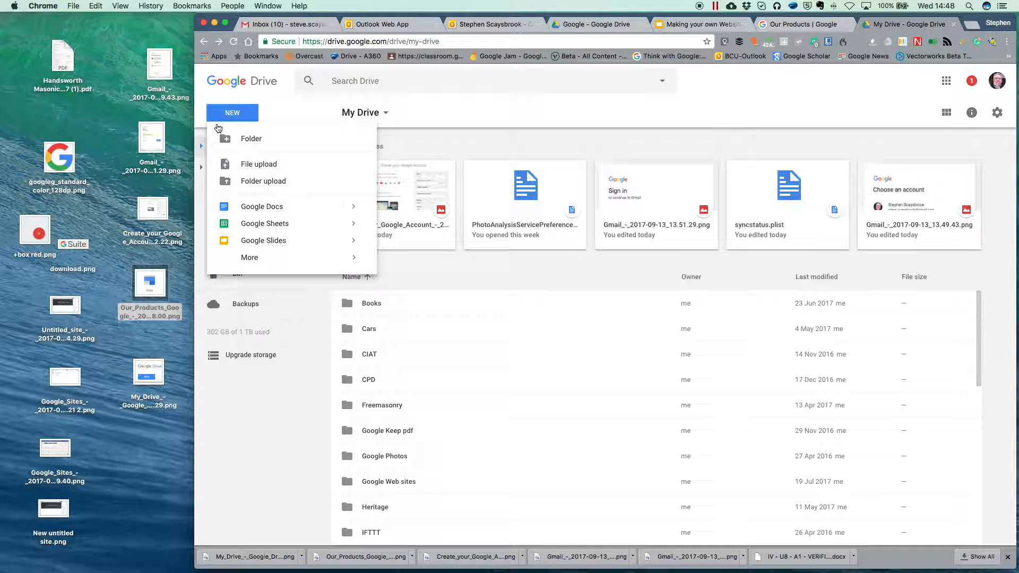
{"action": "mouse_move", "coordinate": [250, 258]}
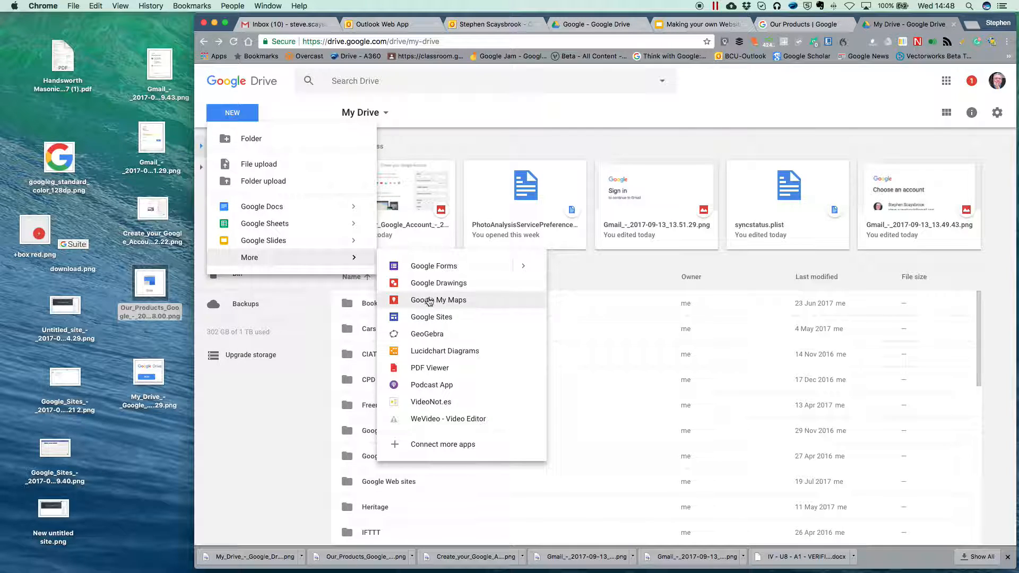
Step: Create a new blank Google Site and rename 'Untitled site' to 'Paper'
{"action": "left_click", "coordinate": [443, 317]}
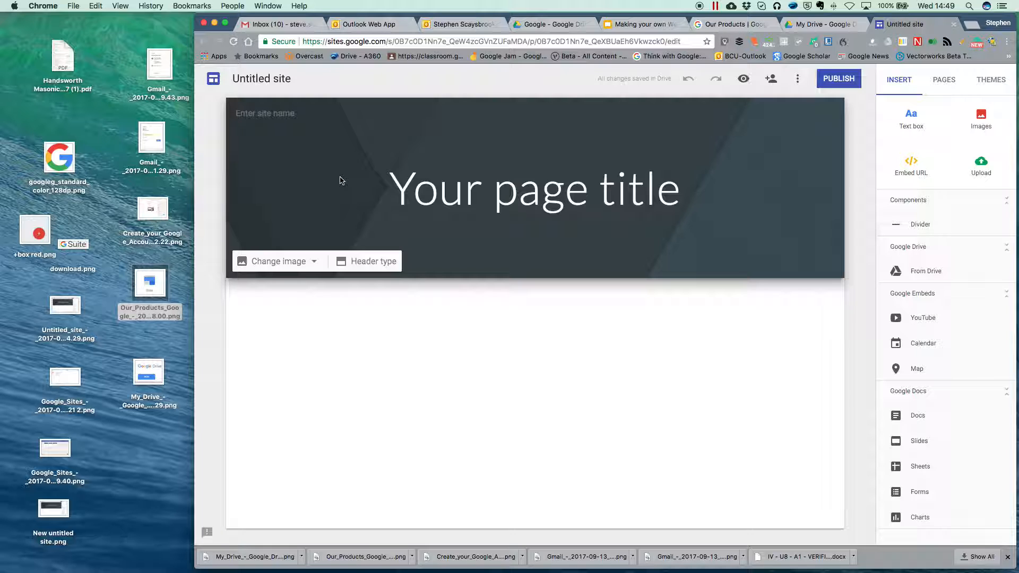
{"action": "left_click", "coordinate": [263, 79]}
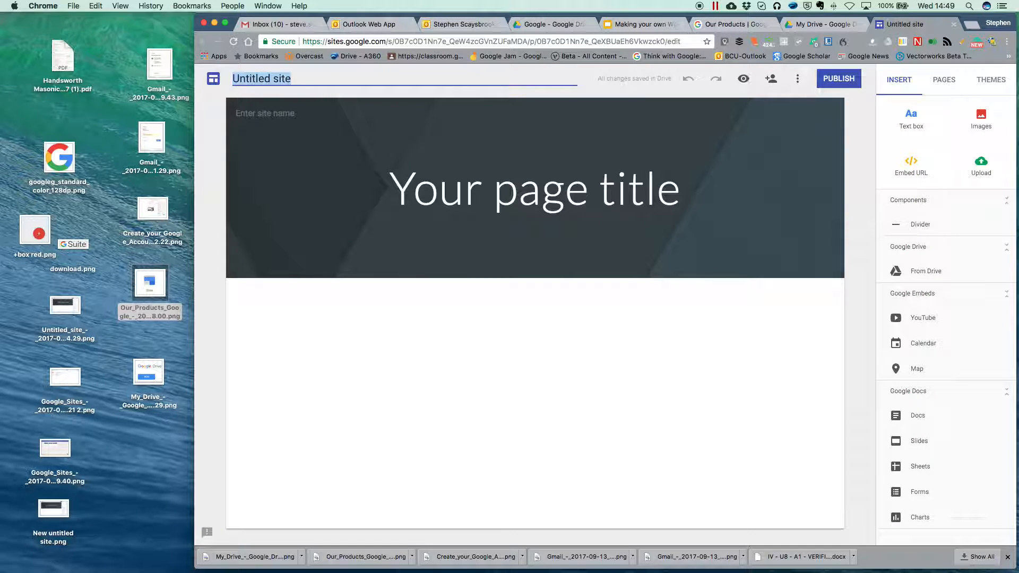
{"action": "type", "text": "Paper"}
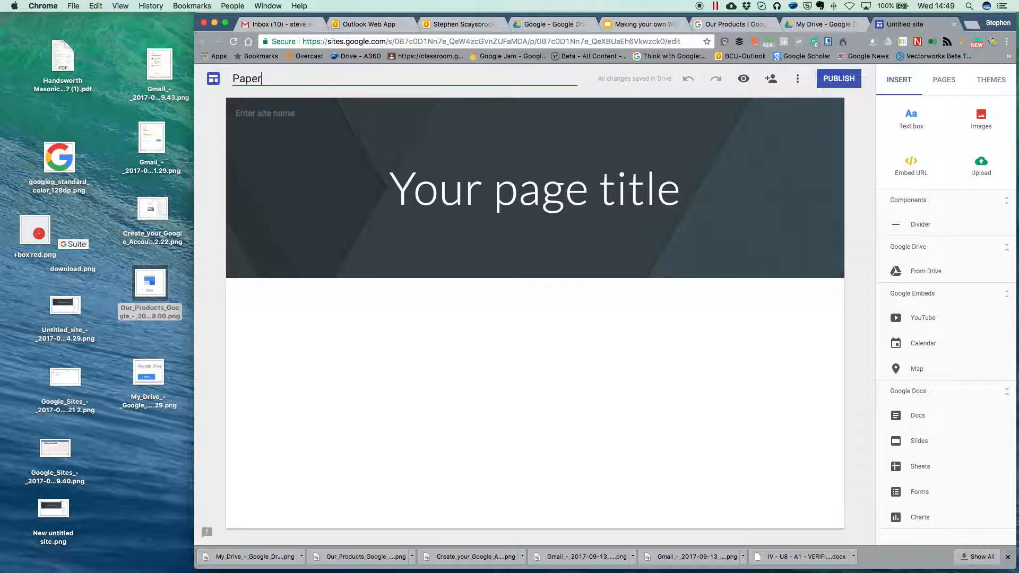
{"action": "key", "text": "Return"}
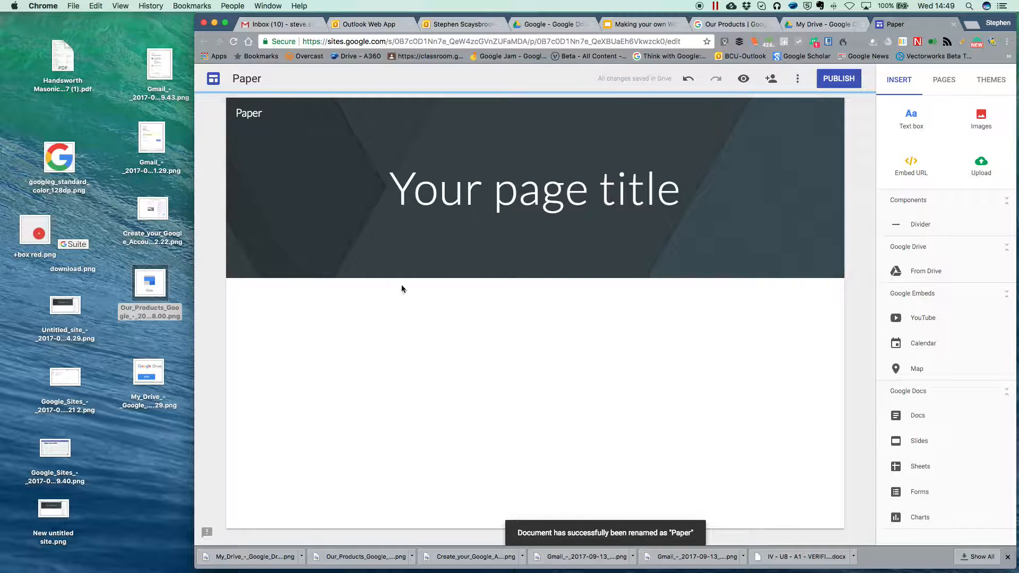
{"action": "mouse_move", "coordinate": [242, 125]}
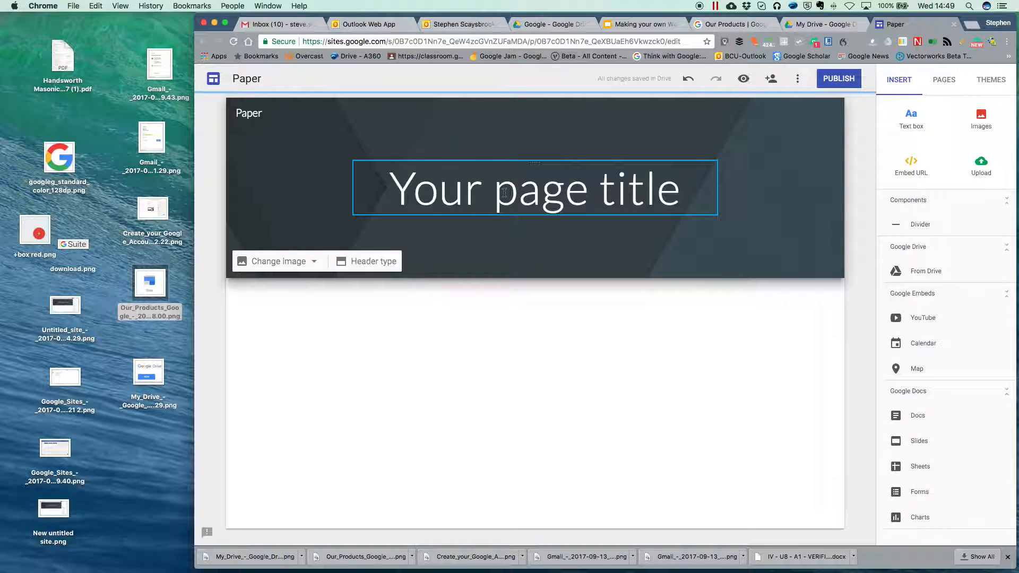
Step: Change the header title to 'This site is all about Paper' and narrow its text box
{"action": "mouse_move", "coordinate": [426, 267]}
{"action": "left_click", "coordinate": [572, 193]}
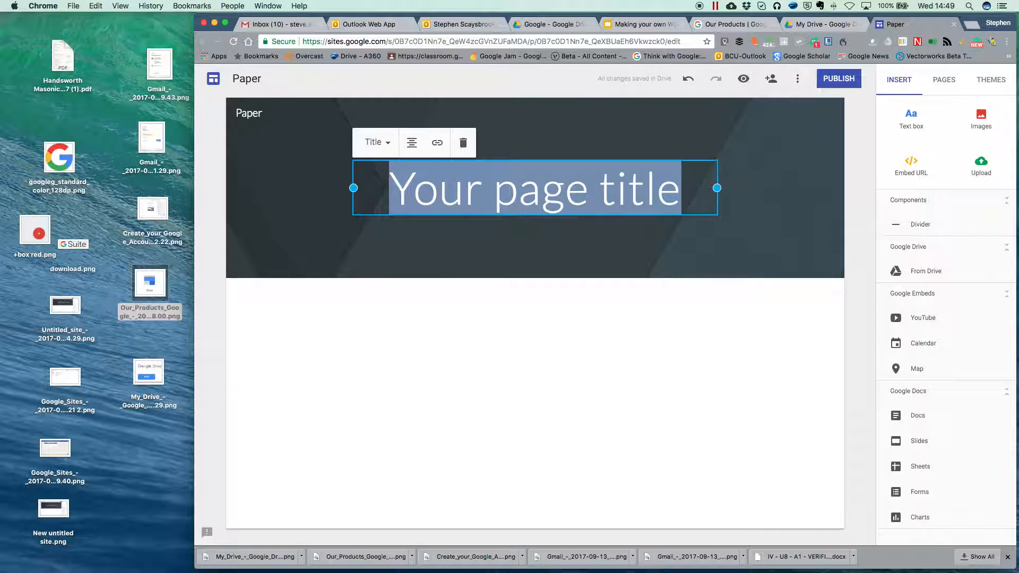
{"action": "type", "text": "This"}
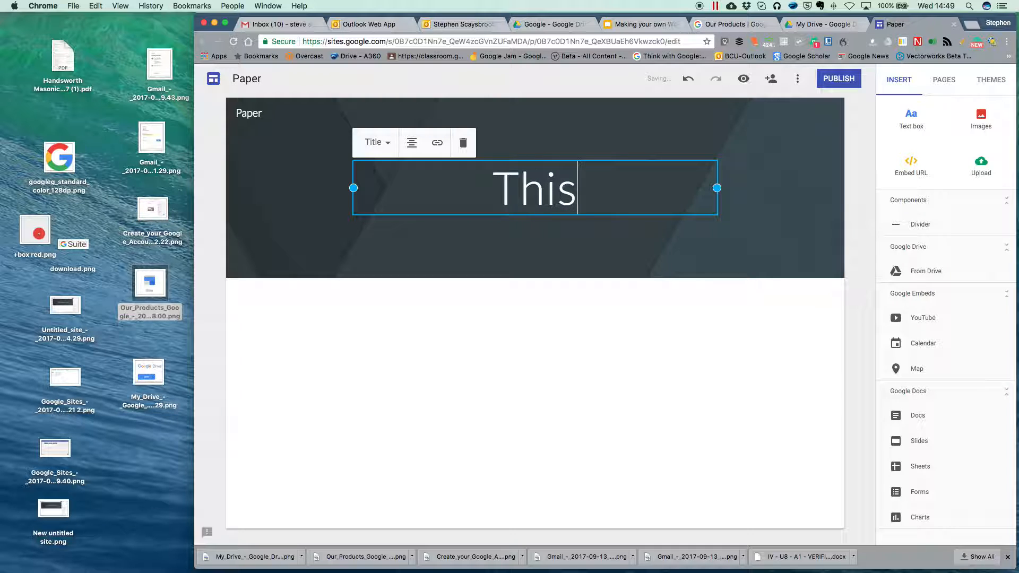
{"action": "type", "text": " site is "}
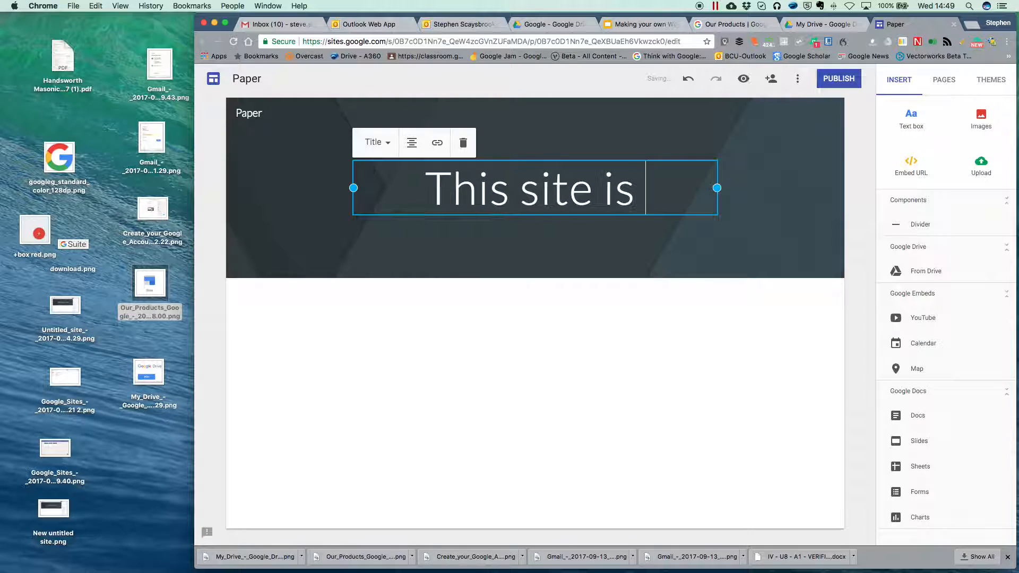
{"action": "type", "text": "all about"}
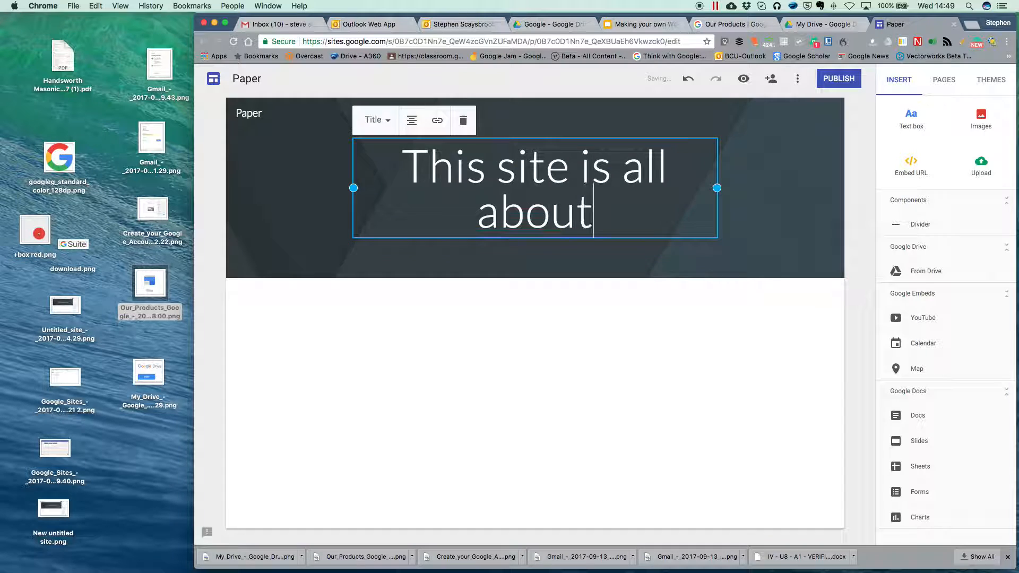
{"action": "type", "text": " Paper"}
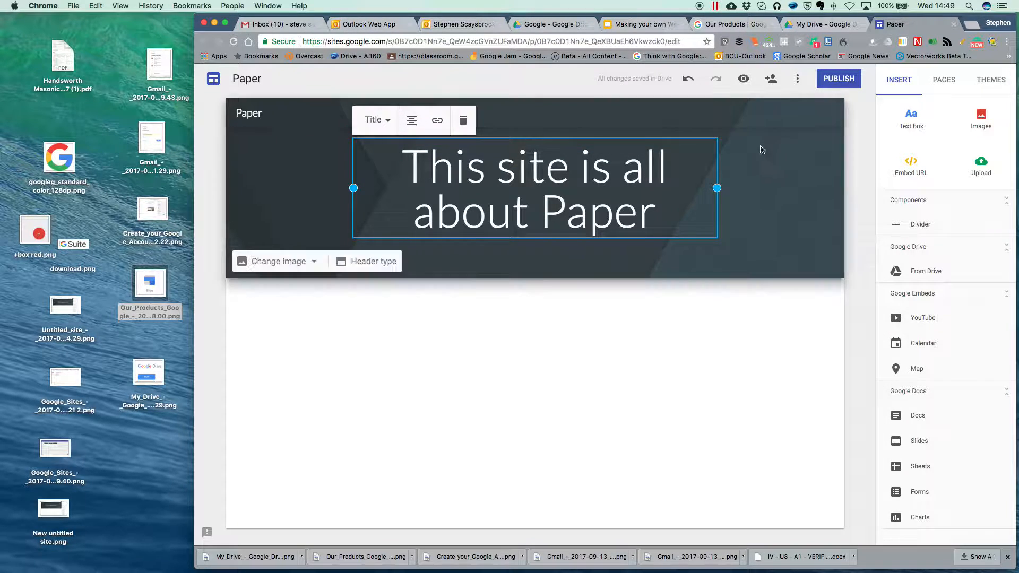
{"action": "left_click_drag", "start_coordinate": [716, 187], "coordinate": [669, 190]}
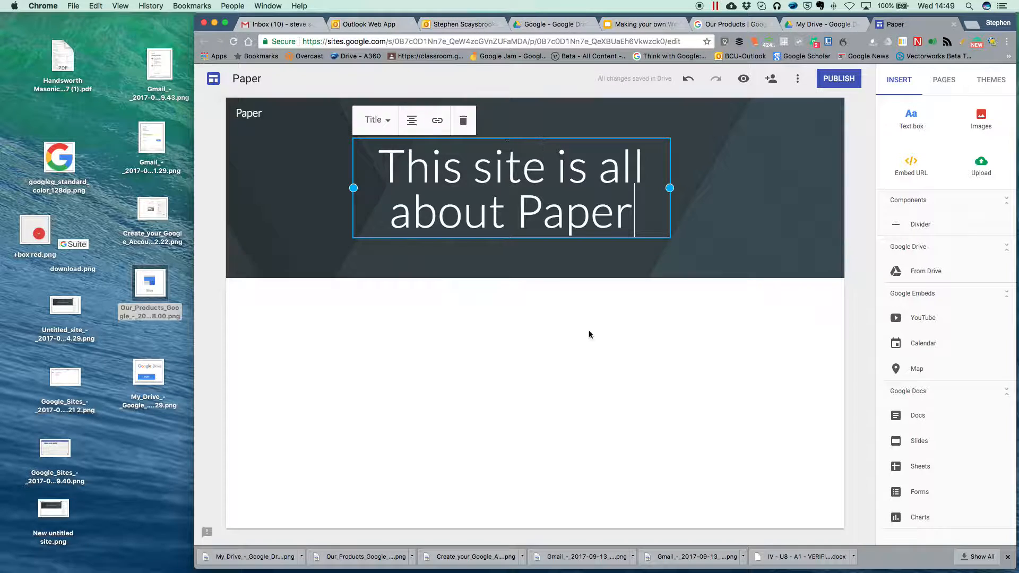
{"action": "left_click", "coordinate": [580, 302]}
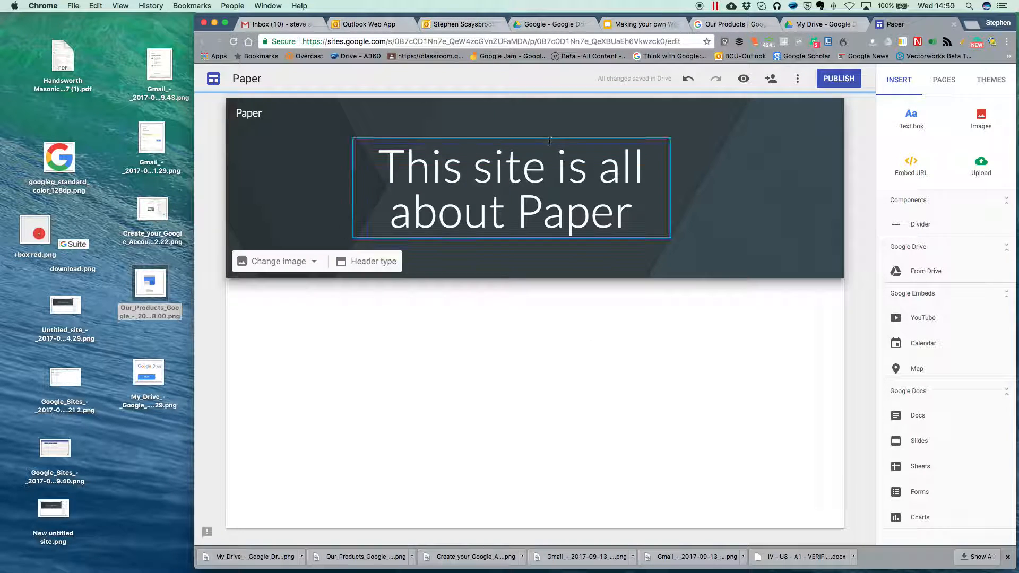
Step: Drag the title box to the centre of the header
{"action": "left_click", "coordinate": [552, 176]}
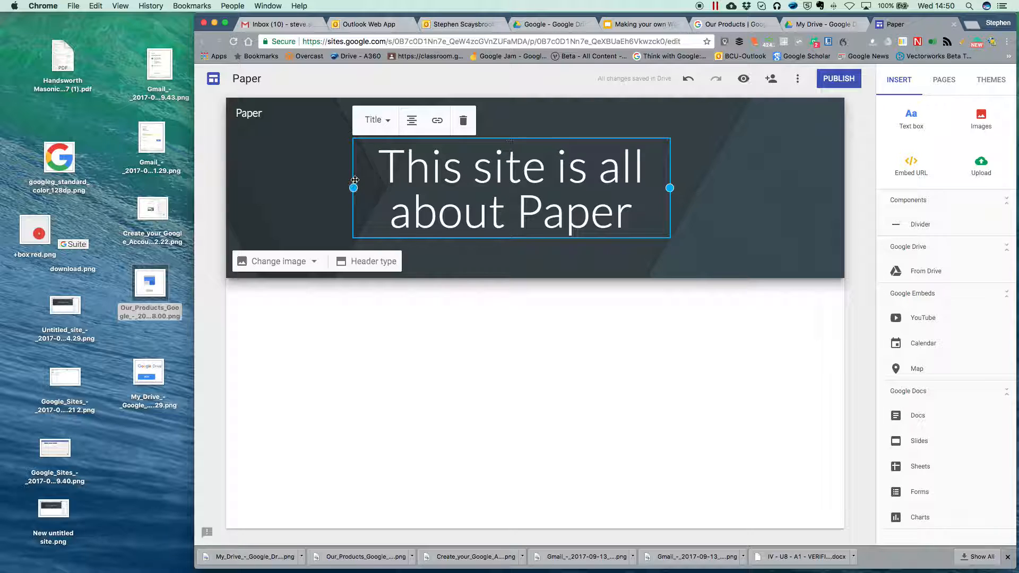
{"action": "left_click_drag", "start_coordinate": [355, 173], "coordinate": [465, 170]}
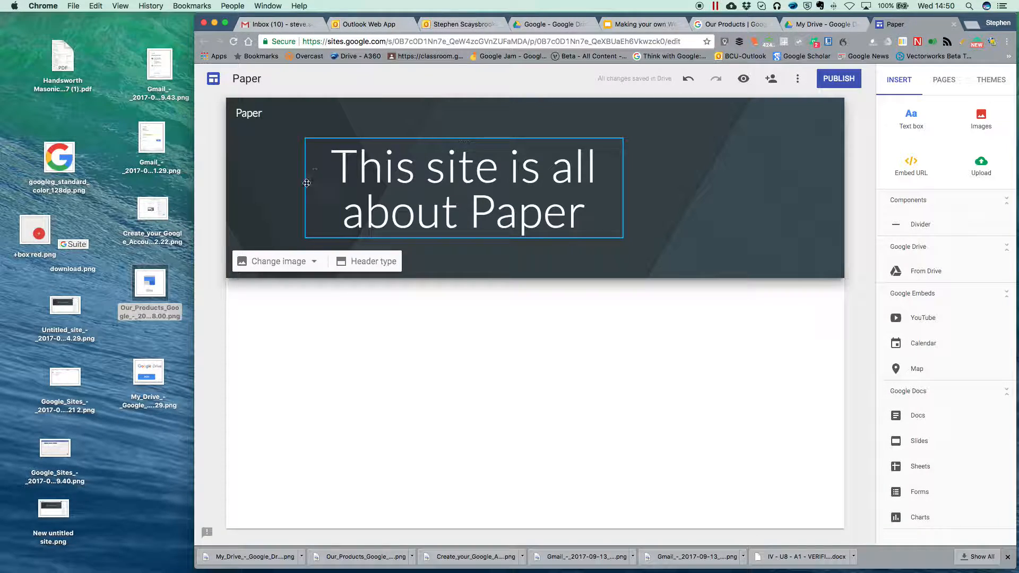
{"action": "left_click_drag", "start_coordinate": [313, 189], "coordinate": [523, 182]}
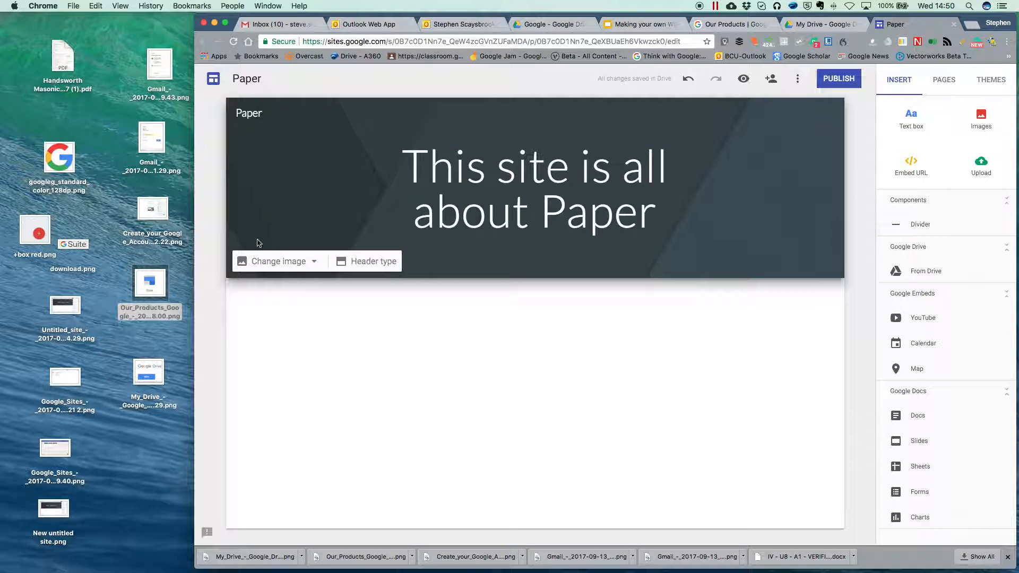
{"action": "mouse_move", "coordinate": [322, 271]}
{"action": "mouse_move", "coordinate": [289, 243]}
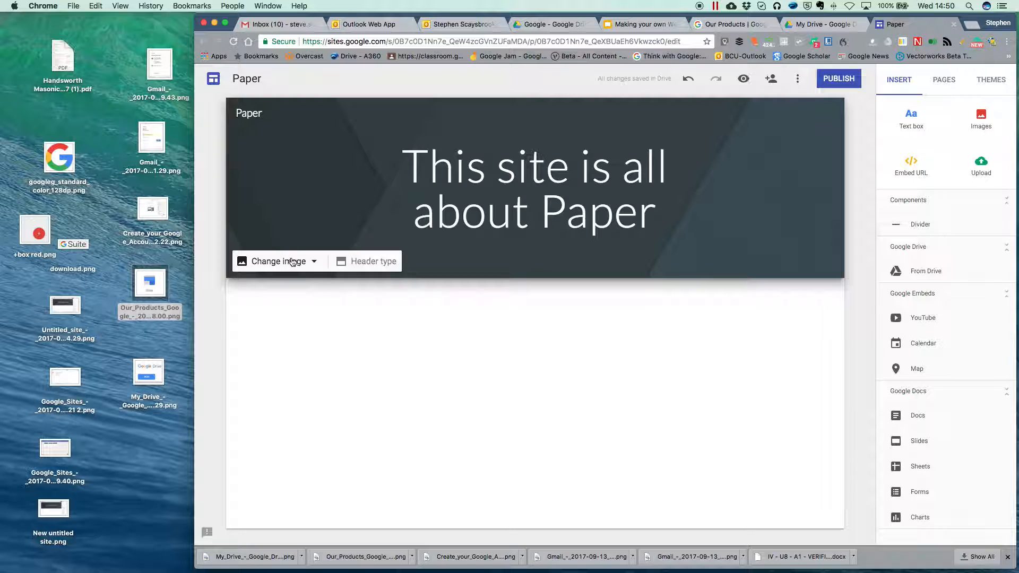
{"action": "left_click", "coordinate": [348, 264]}
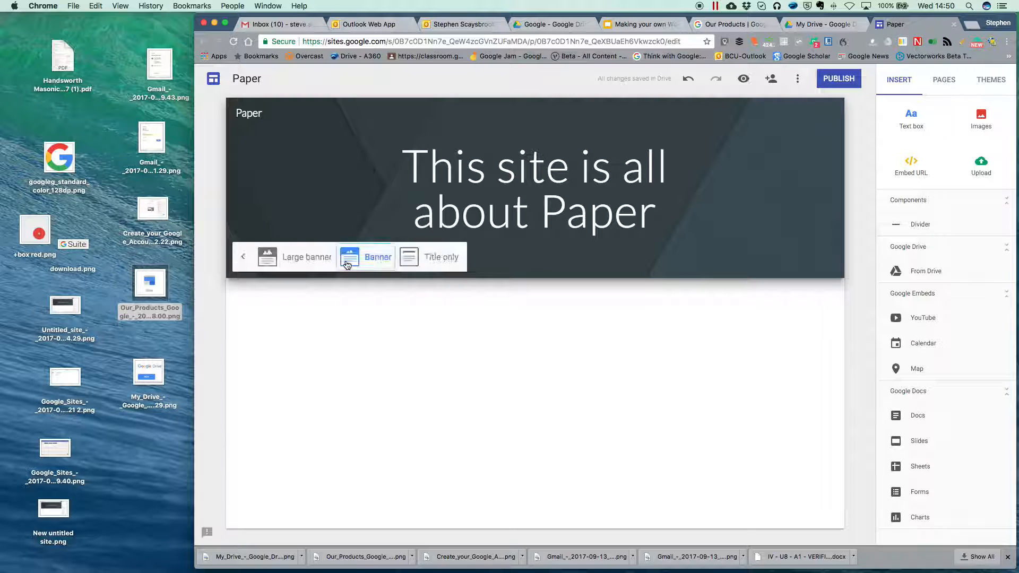
{"action": "left_click", "coordinate": [420, 258]}
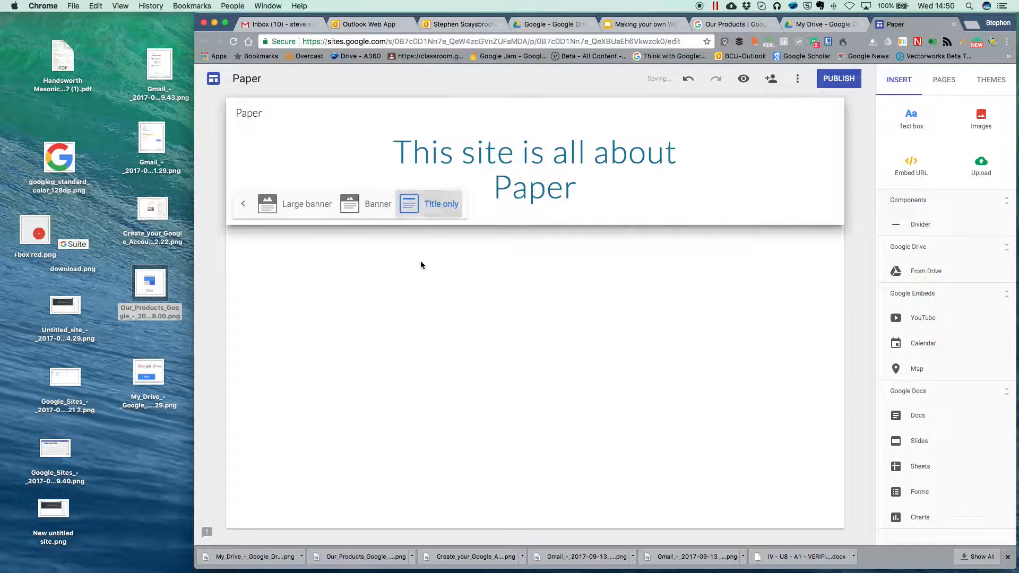
{"action": "left_click", "coordinate": [350, 203]}
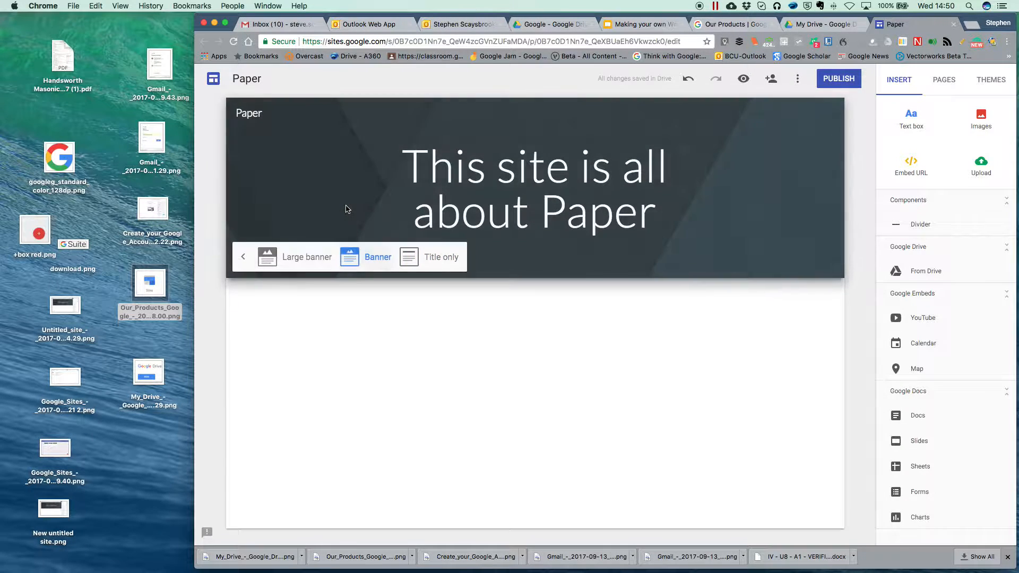
{"action": "left_click", "coordinate": [267, 259]}
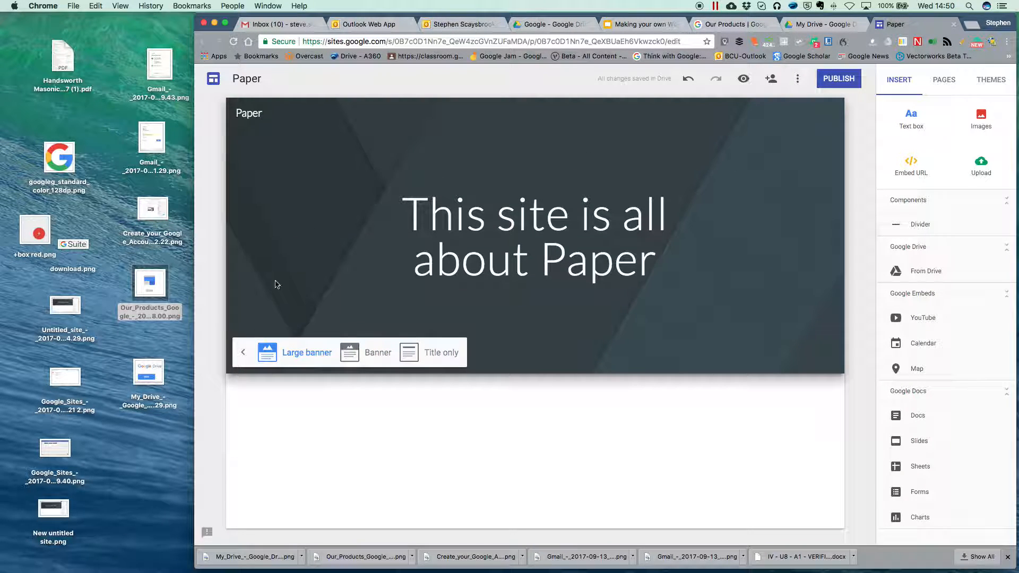
{"action": "left_click", "coordinate": [350, 356]}
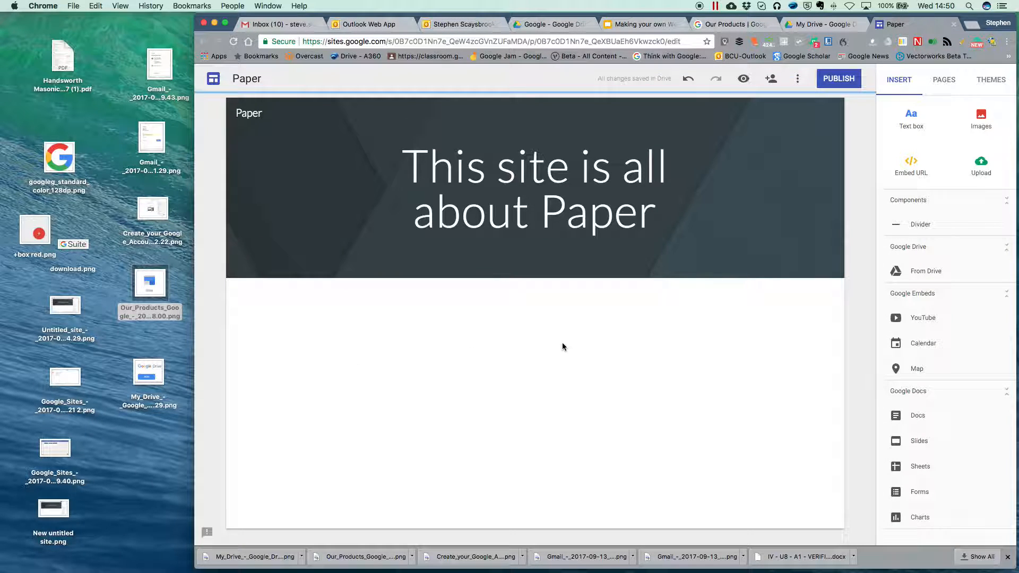
Step: Swap the dark header background for the white whiteout image from the gallery
{"action": "mouse_move", "coordinate": [272, 261]}
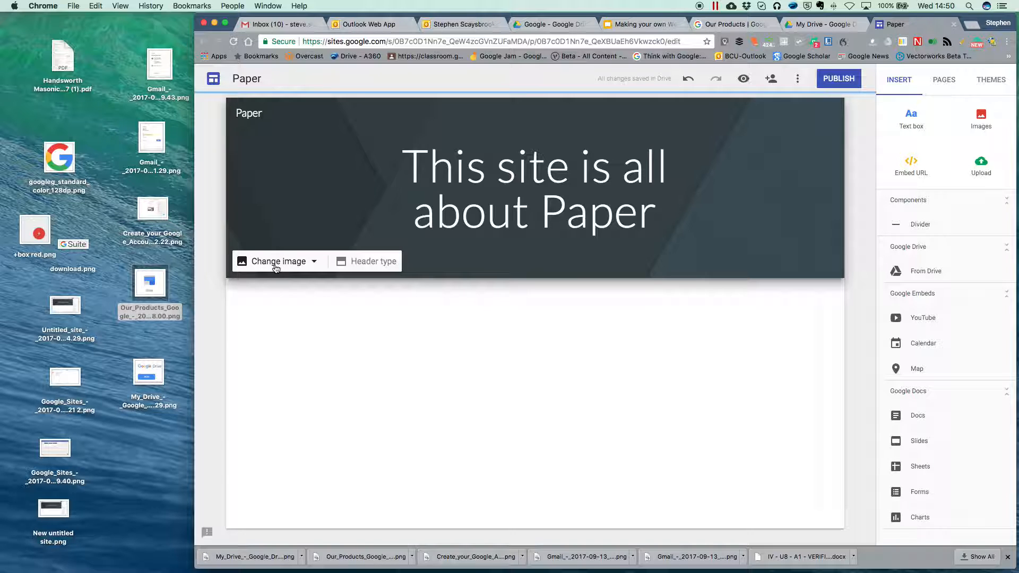
{"action": "left_click", "coordinate": [276, 265]}
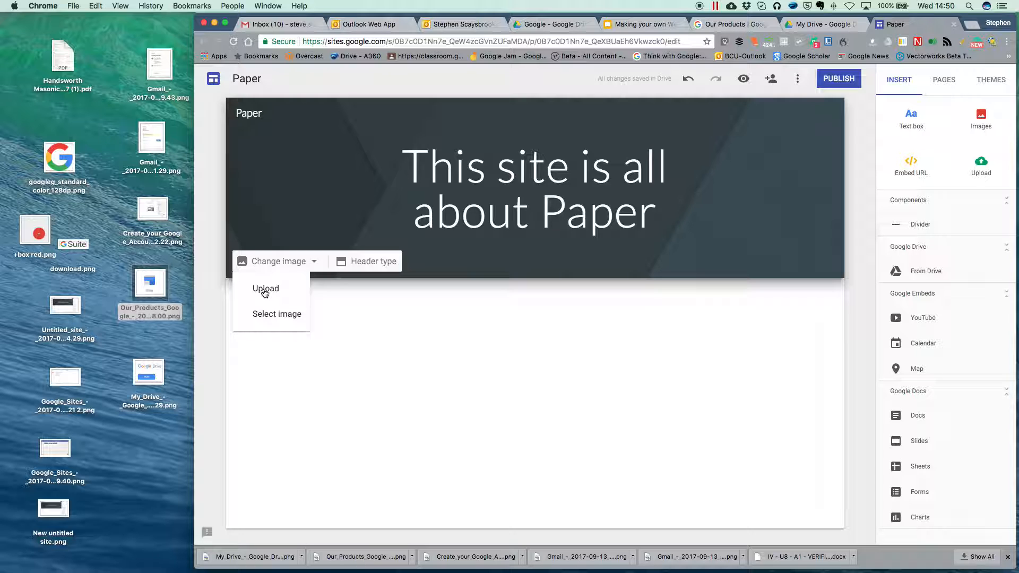
{"action": "left_click", "coordinate": [275, 319]}
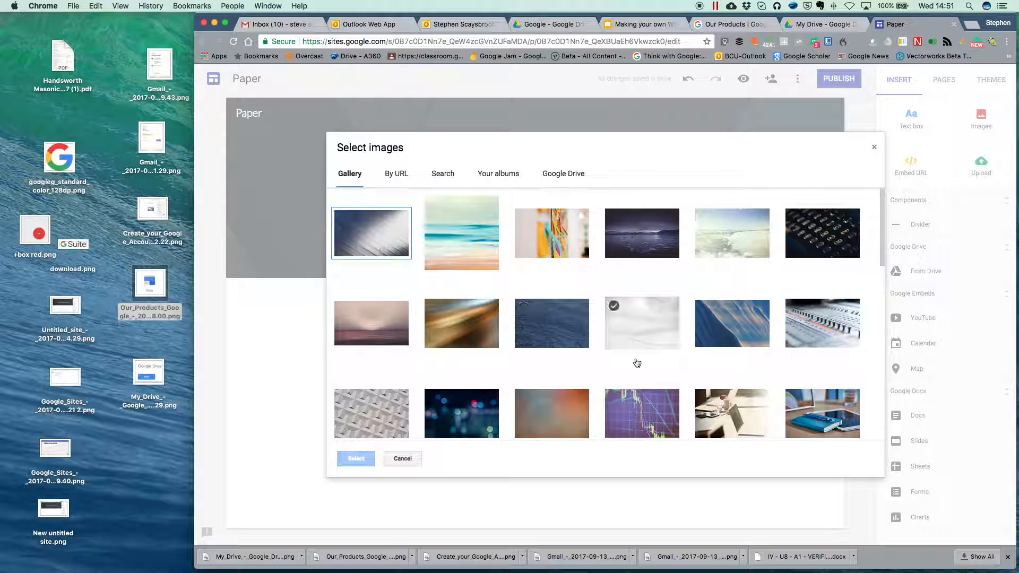
{"action": "left_click", "coordinate": [642, 325]}
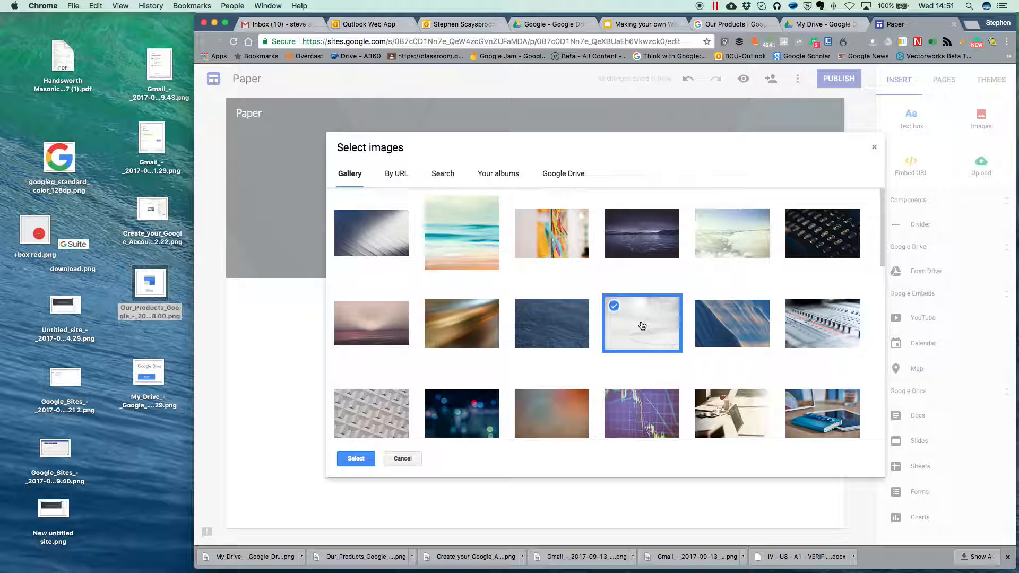
{"action": "left_click", "coordinate": [356, 459]}
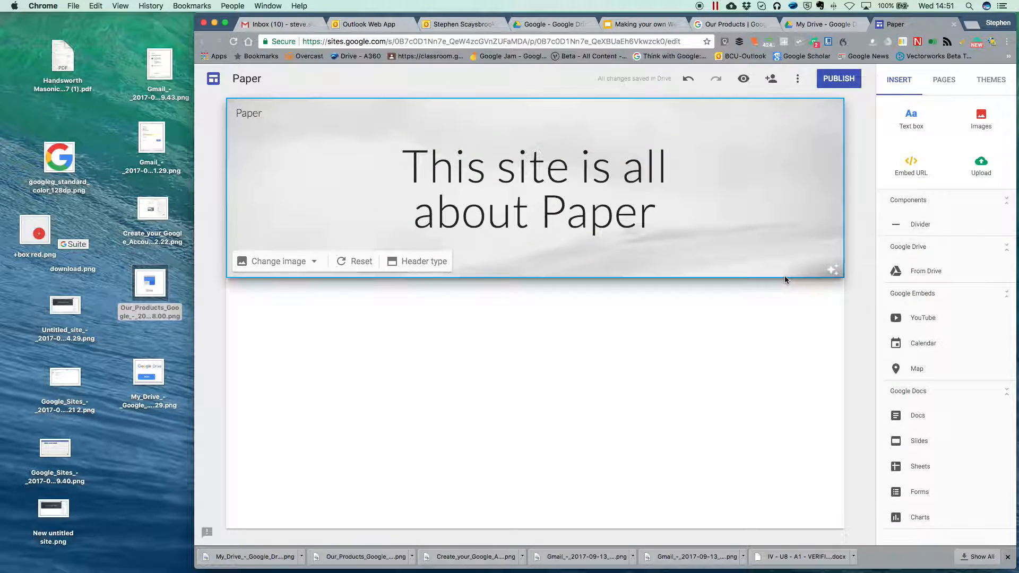
Step: Turn off the header image's readability darkening, then browse Pages and Themes before returning to Insert
{"action": "left_click", "coordinate": [832, 270]}
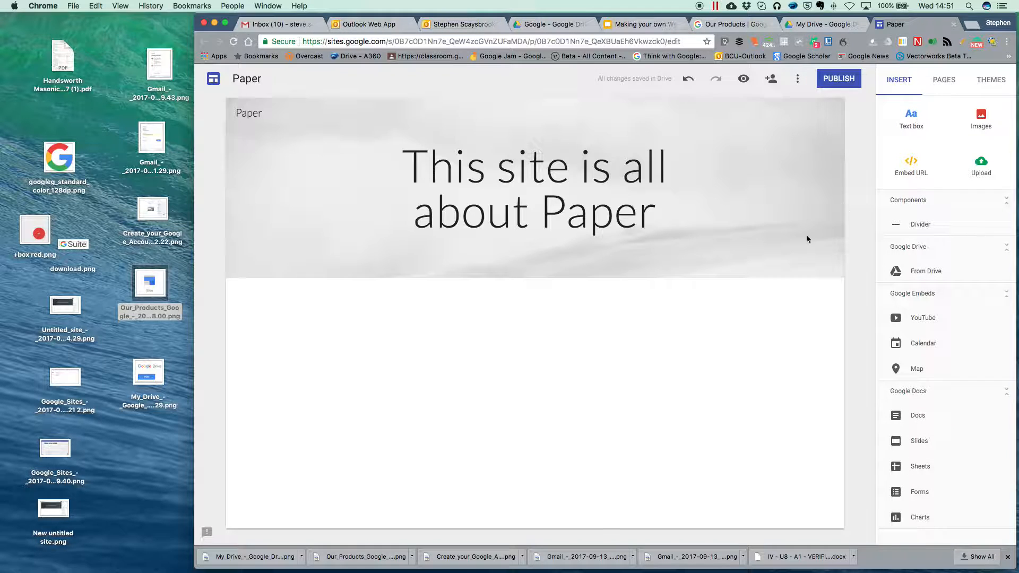
{"action": "left_click", "coordinate": [948, 81]}
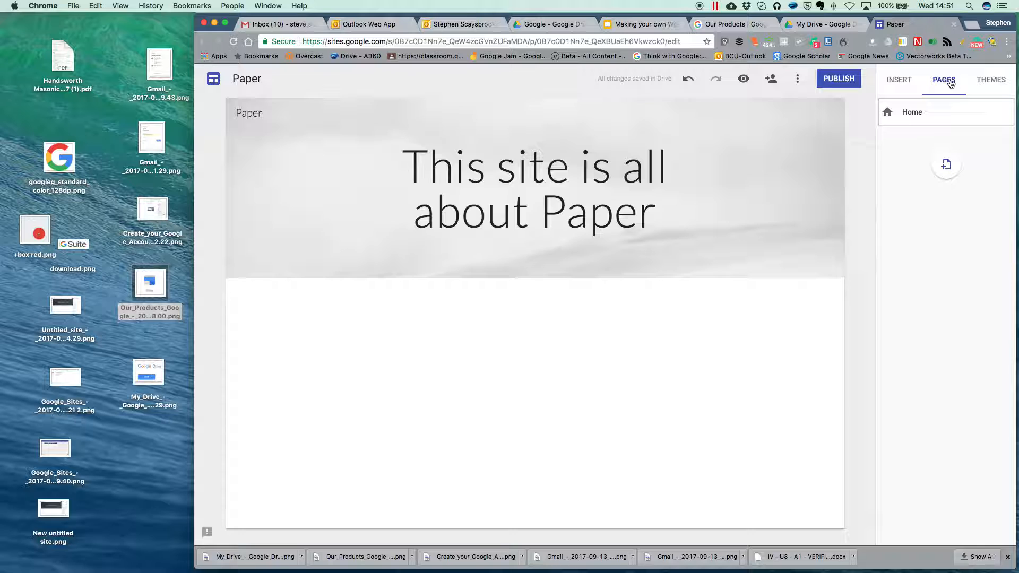
{"action": "left_click", "coordinate": [988, 83]}
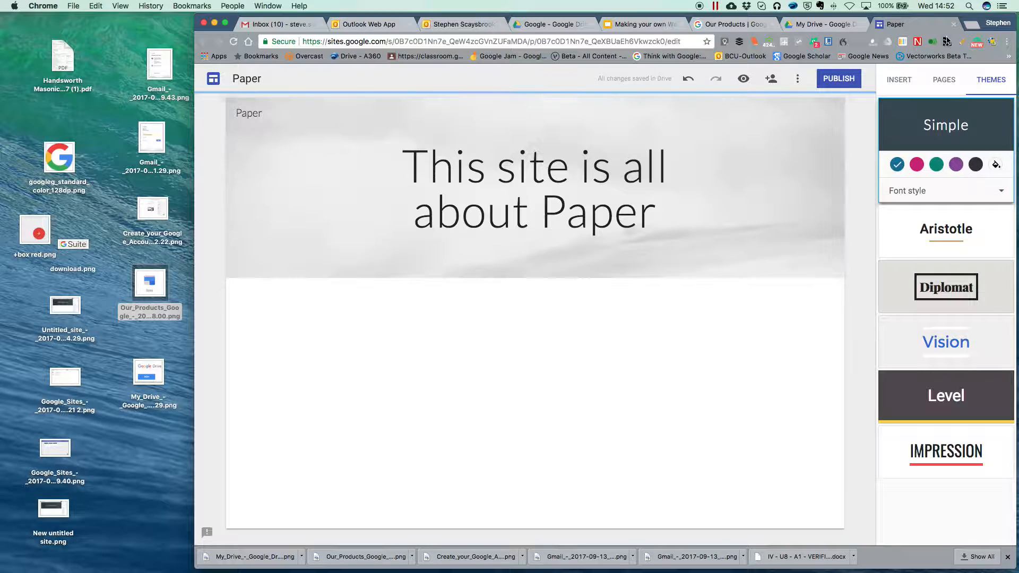
{"action": "left_click", "coordinate": [899, 81]}
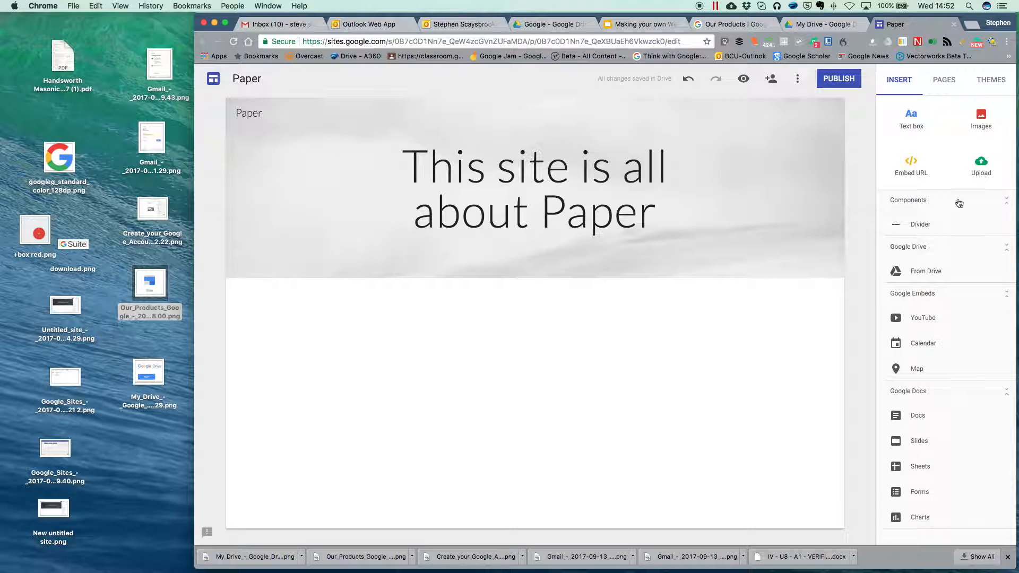
Step: Add a text box below the header reading 'This site is all about paper and its use in Architecture'
{"action": "left_click", "coordinate": [911, 117]}
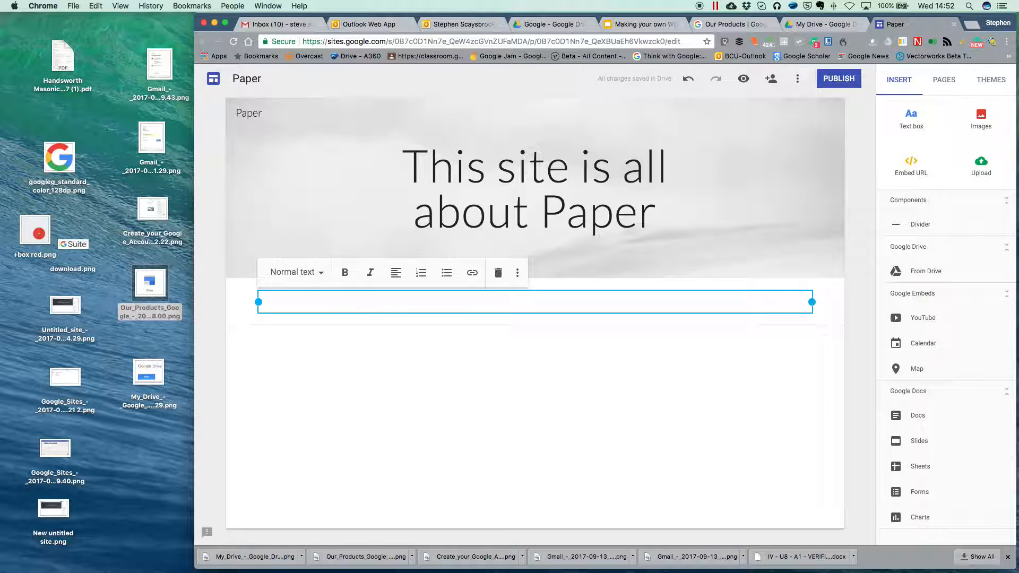
{"action": "type", "text": "This site is all a"}
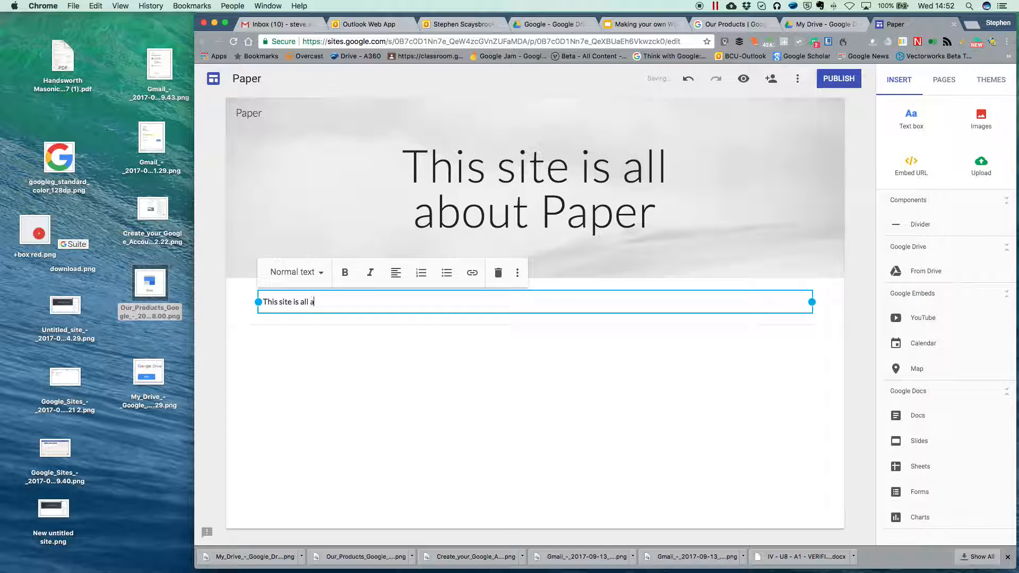
{"action": "type", "text": "bout paper and its use"}
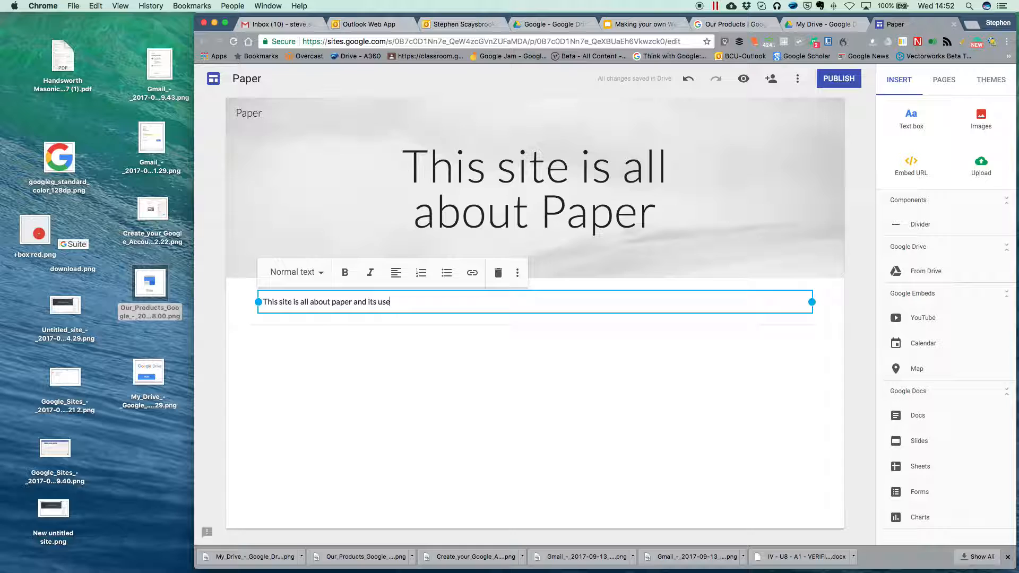
{"action": "type", "text": " in Architecture"}
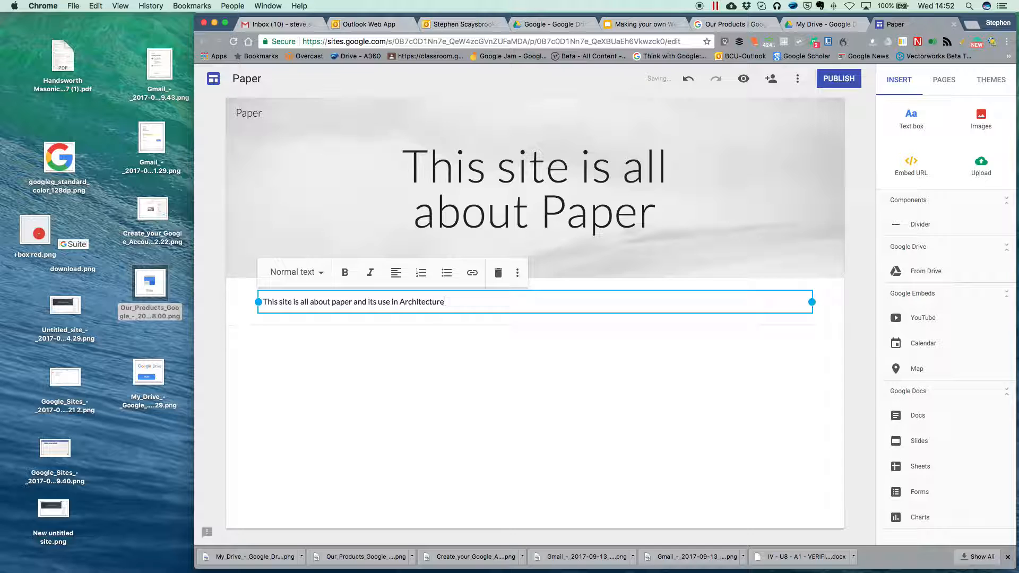
{"action": "left_click", "coordinate": [671, 429]}
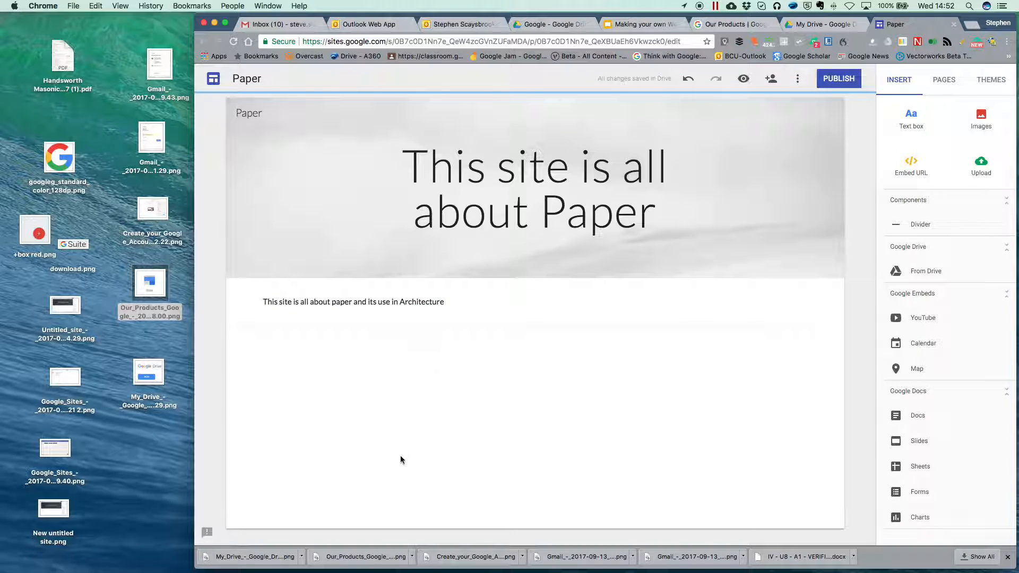
{"action": "left_click", "coordinate": [411, 301]}
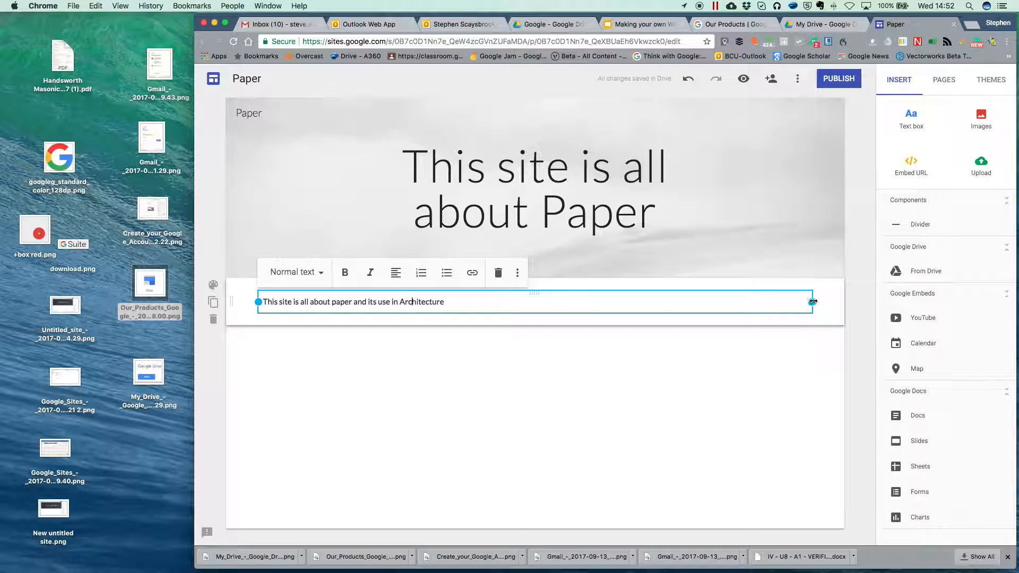
Step: Shrink the intro paragraph box to about half width and insert an empty text box beneath it
{"action": "left_click_drag", "start_coordinate": [812, 301], "coordinate": [682, 300]}
{"action": "left_click_drag", "start_coordinate": [609, 302], "coordinate": [551, 301]}
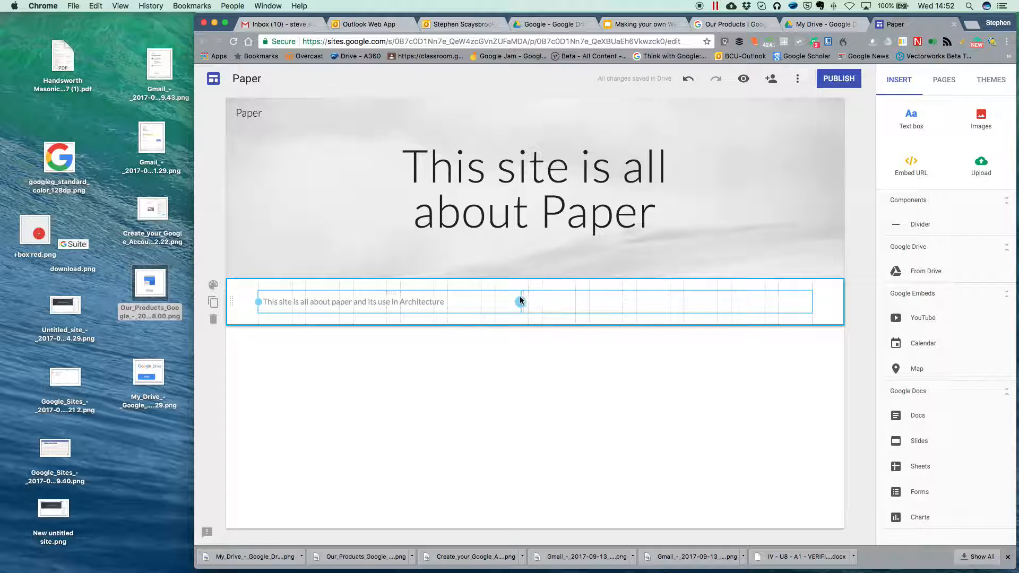
{"action": "left_click_drag", "start_coordinate": [481, 302], "coordinate": [480, 302]}
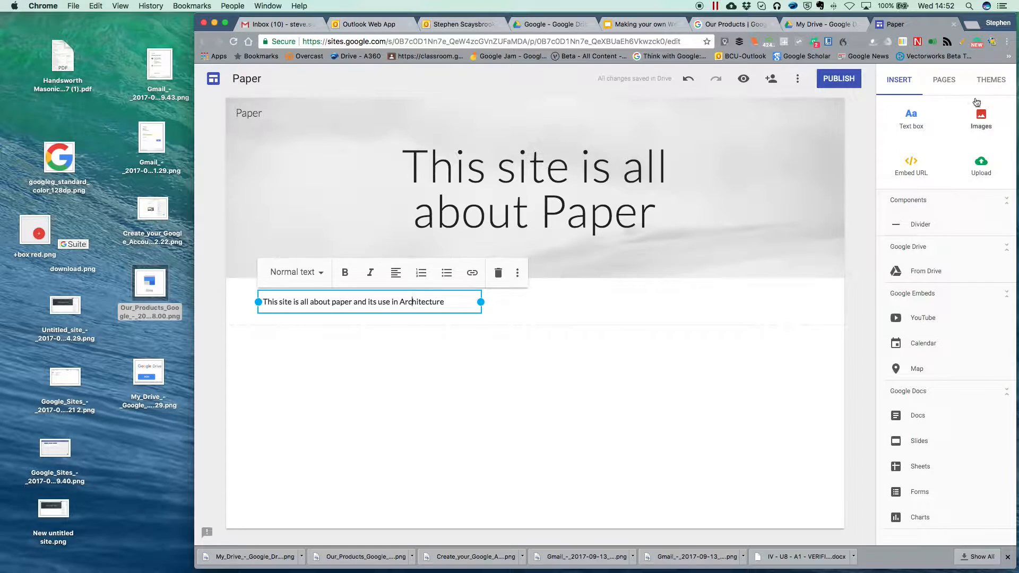
{"action": "left_click", "coordinate": [919, 120]}
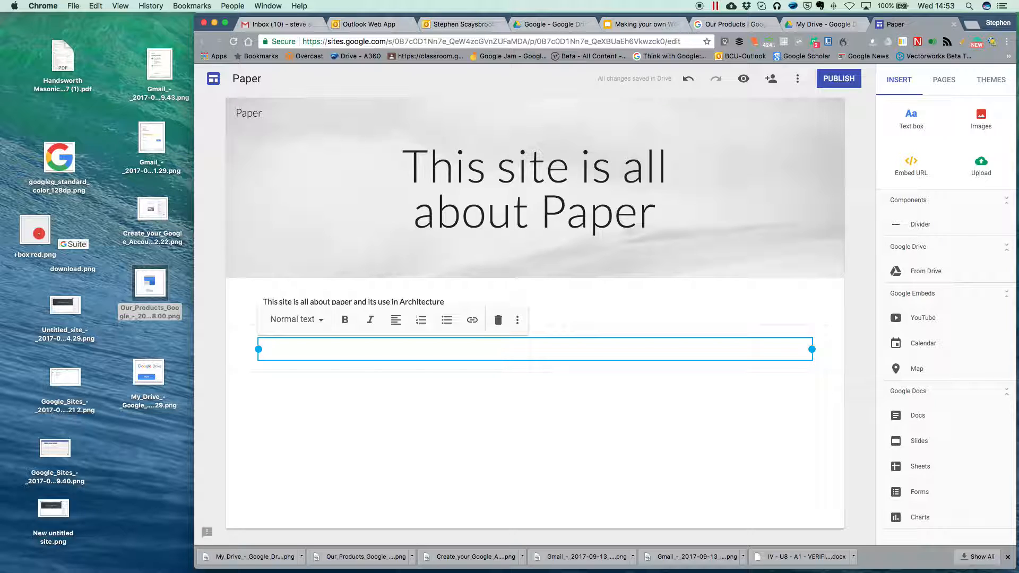
Step: Enter 'Paper has been used as the main form of communication for such a long time.' and narrow its box to half width
{"action": "type", "text": "Paper has been used "}
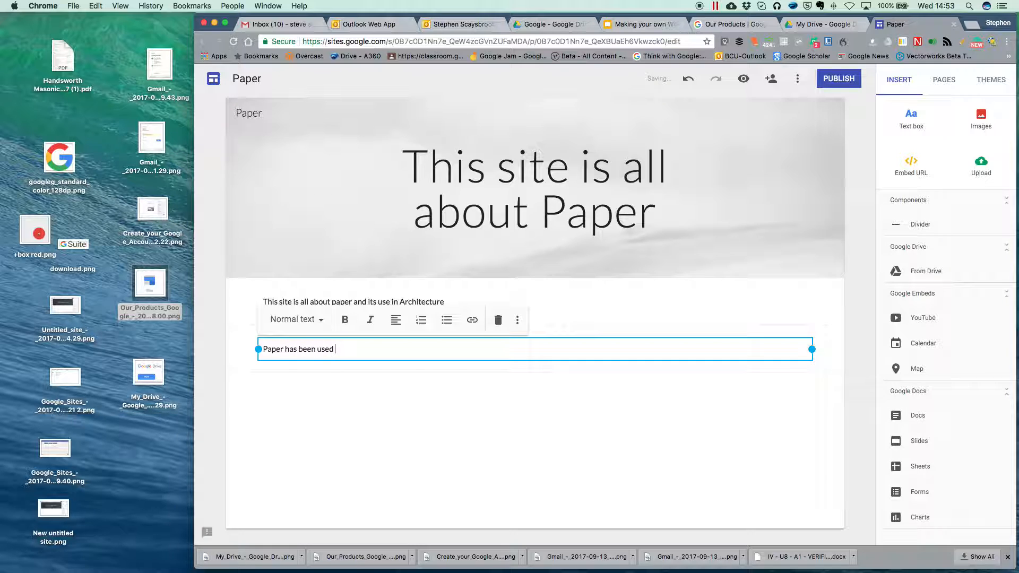
{"action": "type", "text": "as the main form of communicat"}
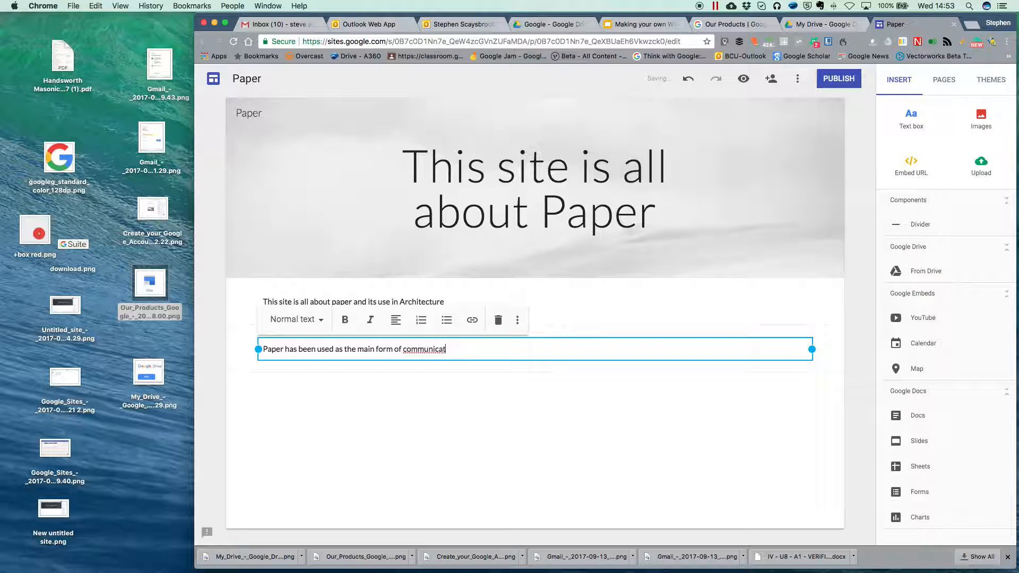
{"action": "type", "text": "ion for such a long time."}
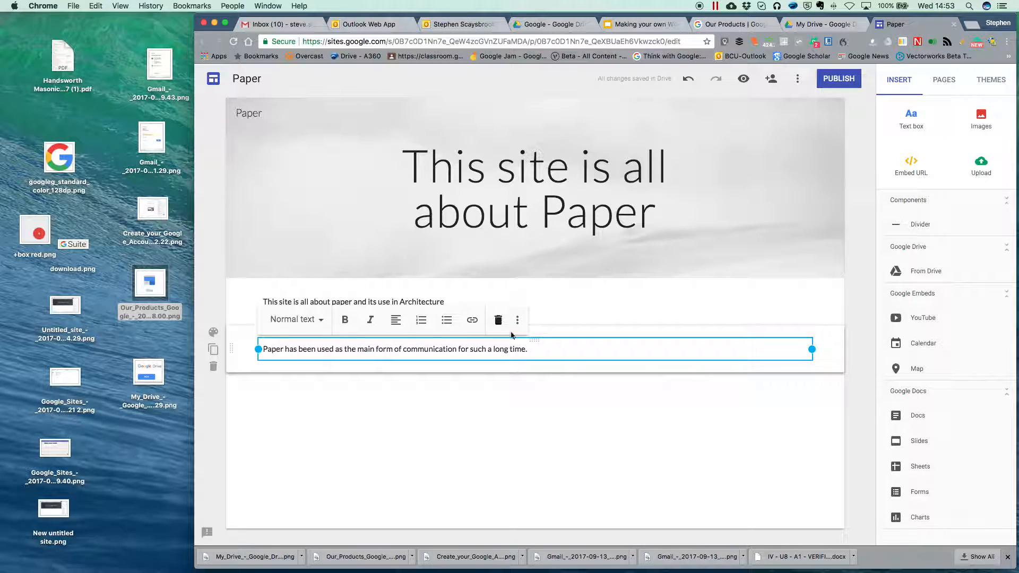
{"action": "left_click_drag", "start_coordinate": [812, 349], "coordinate": [529, 354]}
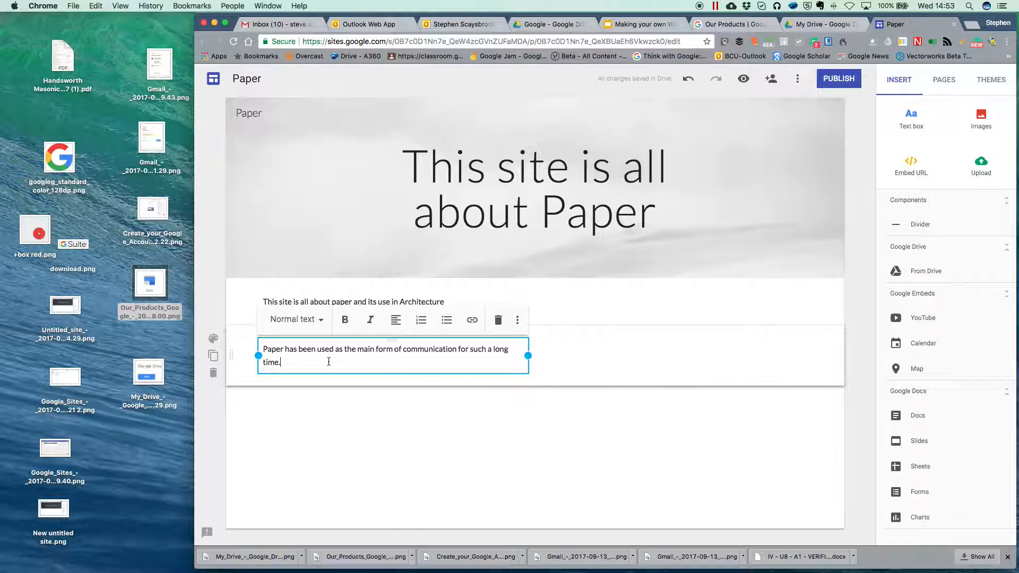
Step: Drag the second paragraph into the intro text's row, forming two side-by-side columns
{"action": "left_click", "coordinate": [396, 478]}
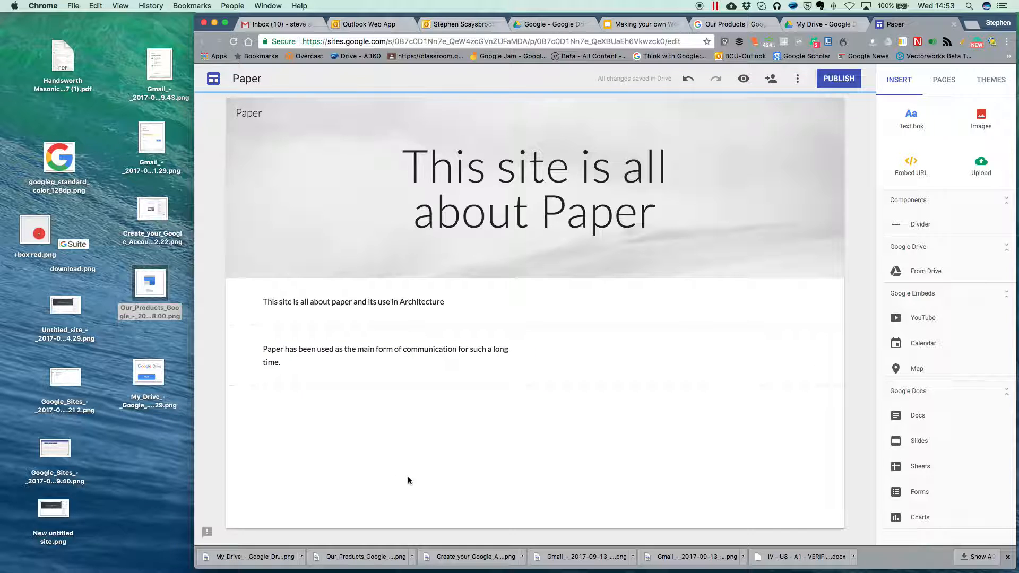
{"action": "mouse_move", "coordinate": [238, 258]}
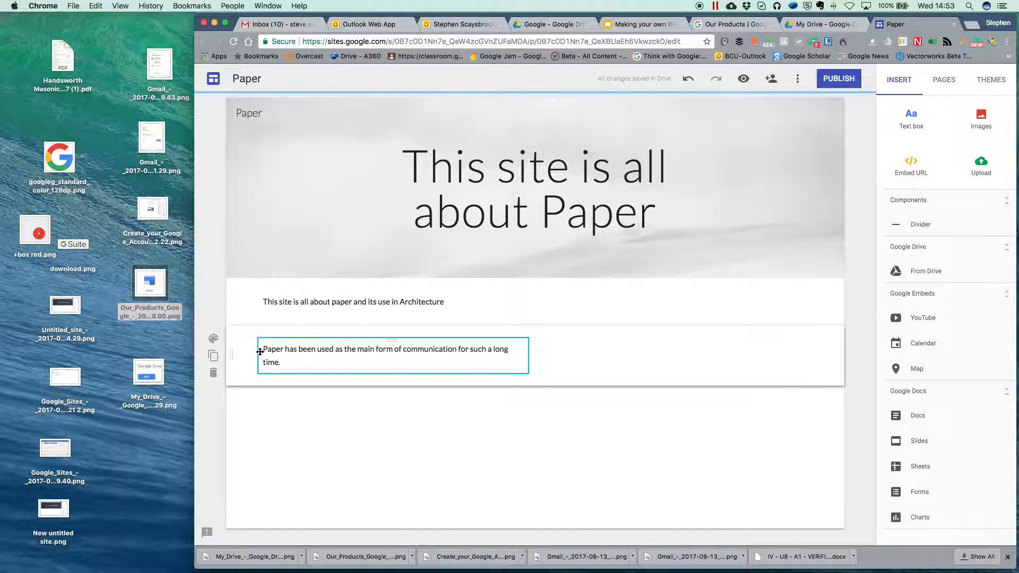
{"action": "left_click_drag", "start_coordinate": [260, 351], "coordinate": [547, 288]}
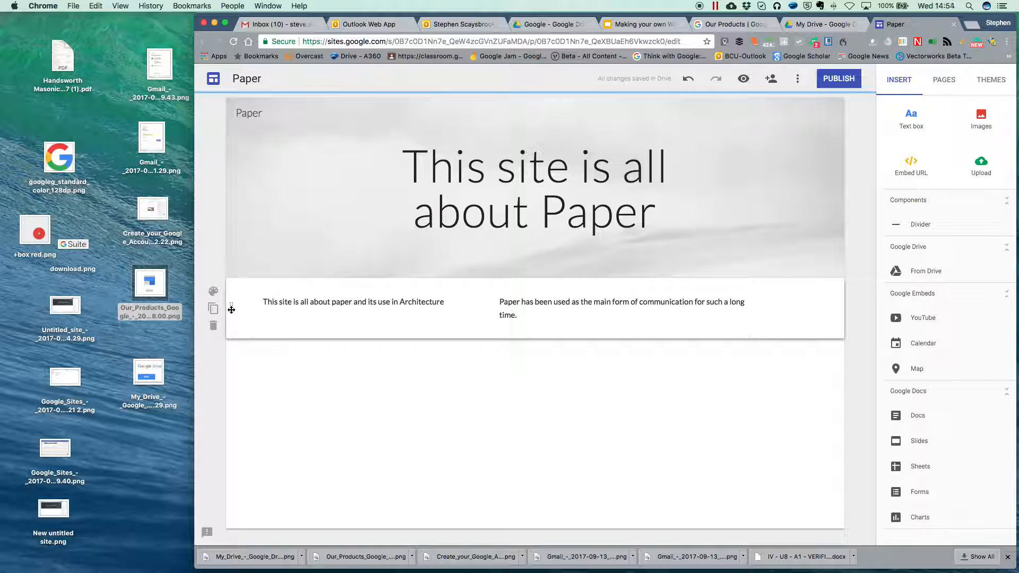
{"action": "mouse_move", "coordinate": [231, 309]}
{"action": "left_mouse_down"}
{"action": "mouse_move", "coordinate": [232, 377]}
{"action": "mouse_move", "coordinate": [230, 317]}
{"action": "left_mouse_up"}
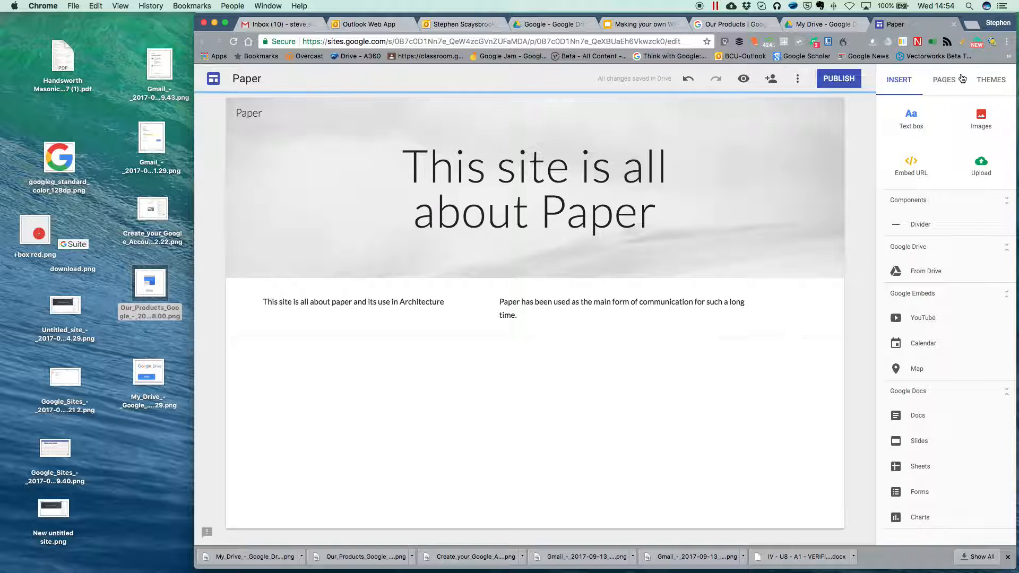
Step: Create a page named 'CV Protfolio' from the Pages list, then go back to Home
{"action": "left_click", "coordinate": [946, 79]}
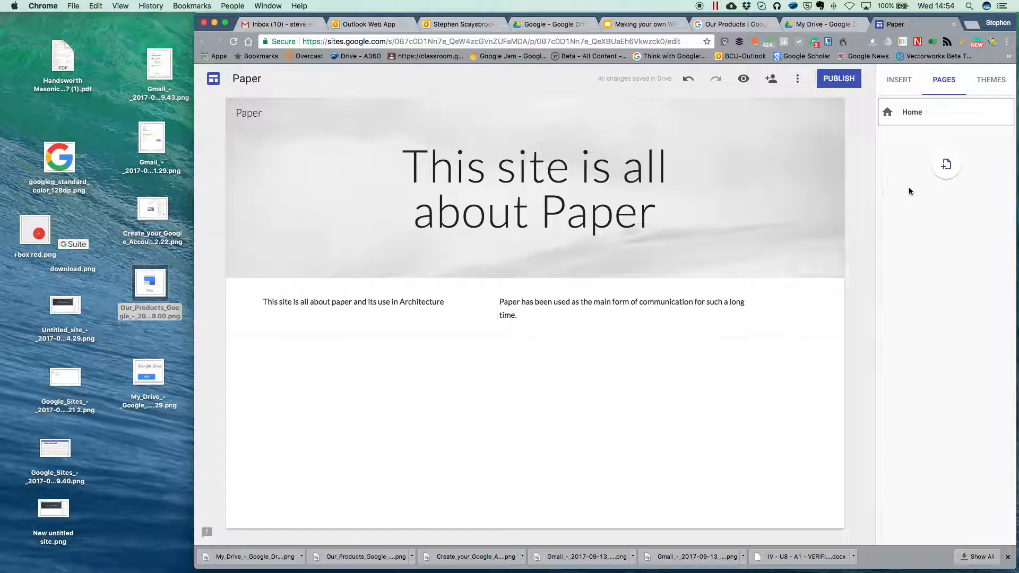
{"action": "left_click", "coordinate": [947, 168]}
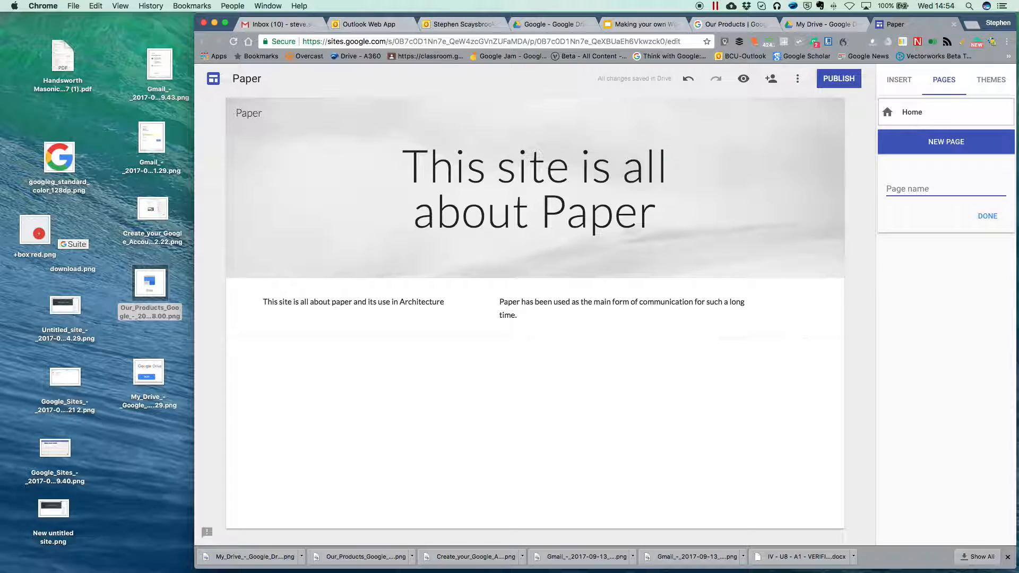
{"action": "type", "text": "CV Protfolio"}
{"action": "left_click", "coordinate": [987, 217]}
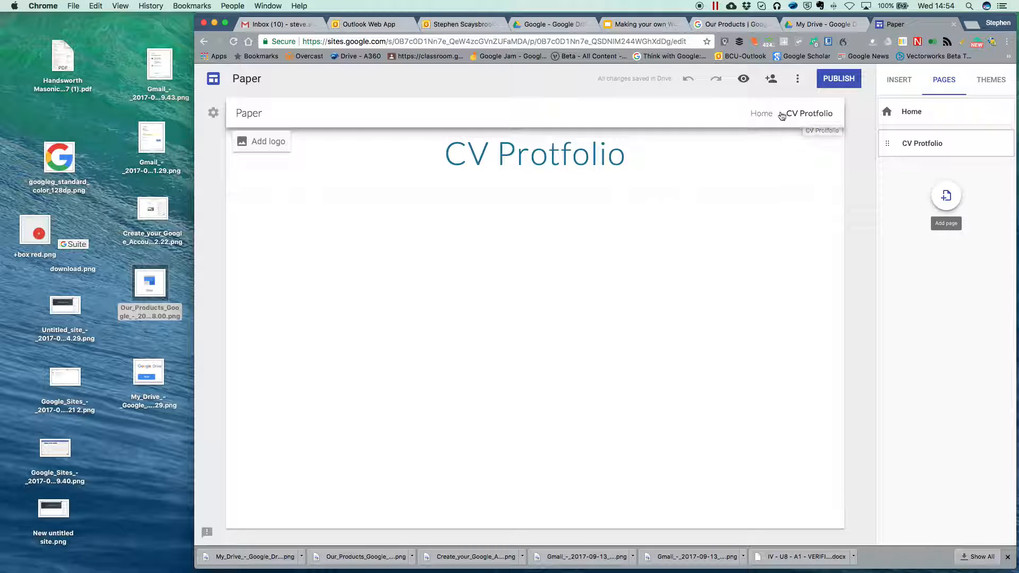
{"action": "left_click", "coordinate": [915, 114]}
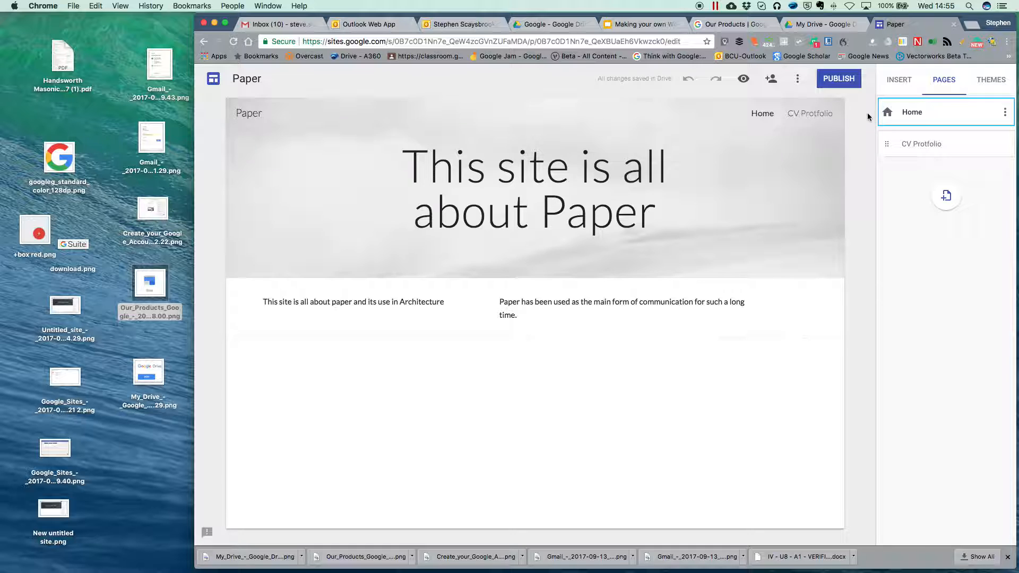
Step: From the CV Protfolio page, add a new page named 'Contact'
{"action": "left_click", "coordinate": [819, 112]}
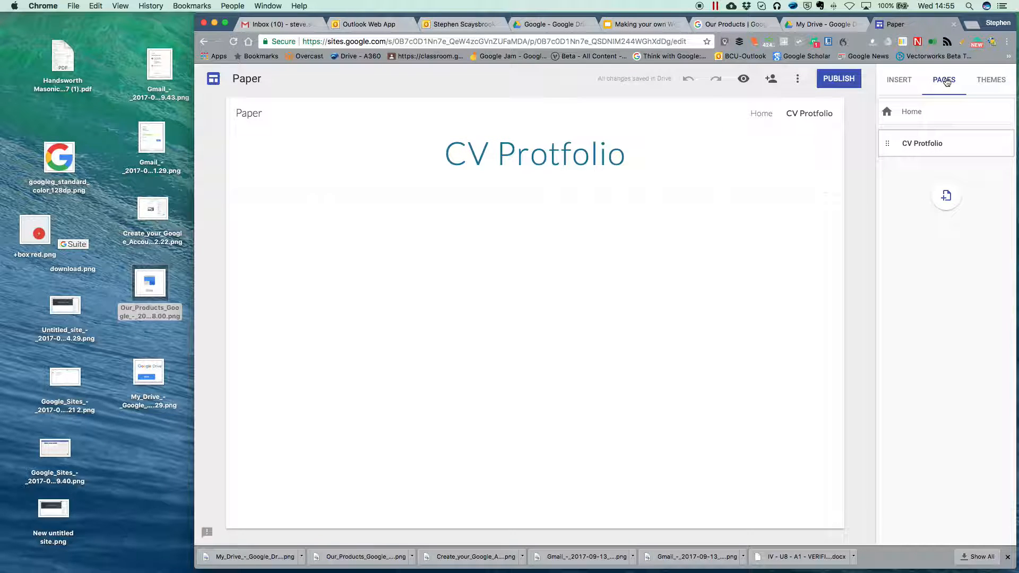
{"action": "left_click", "coordinate": [947, 197]}
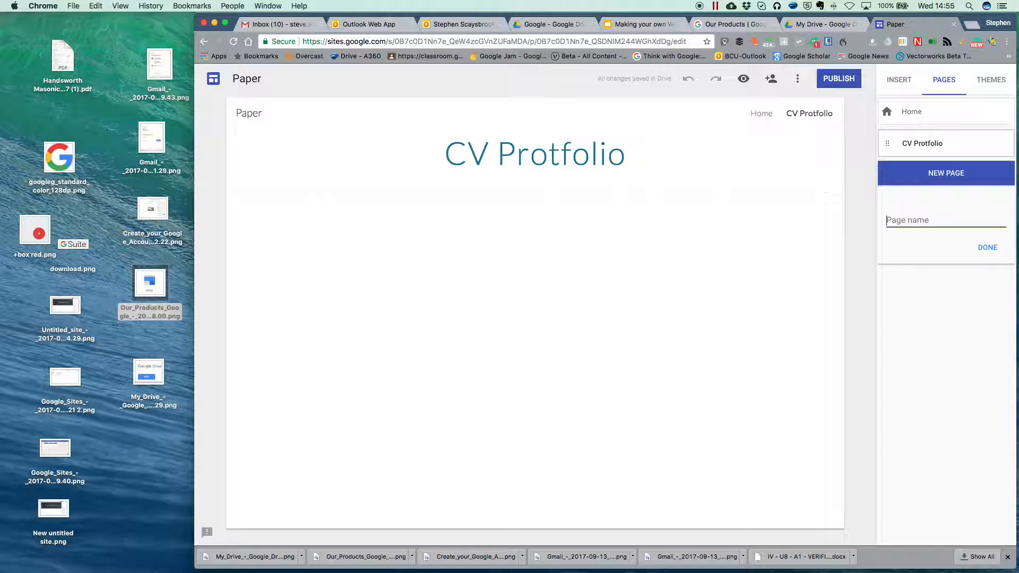
{"action": "type", "text": "Contact"}
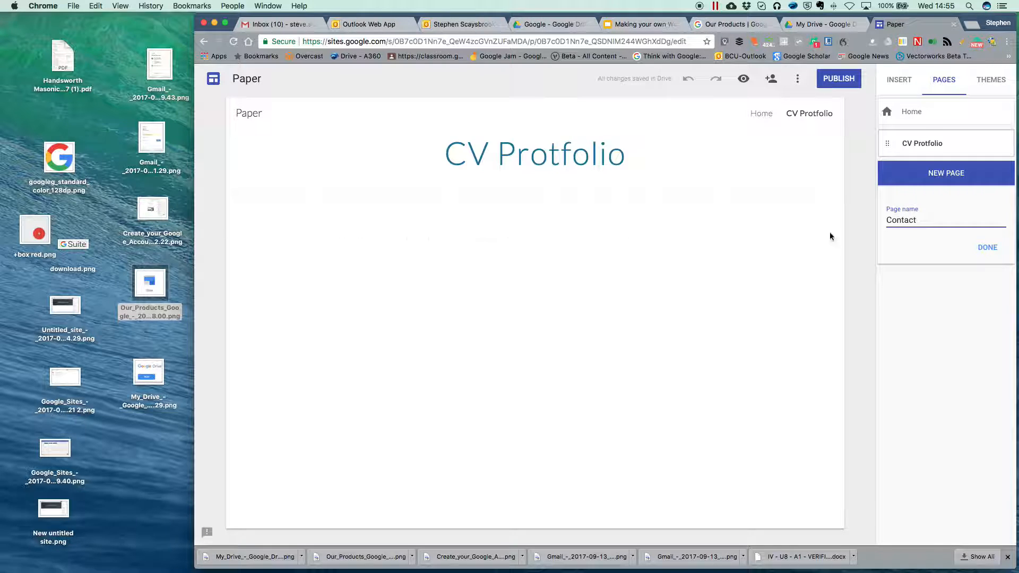
{"action": "left_click", "coordinate": [987, 247]}
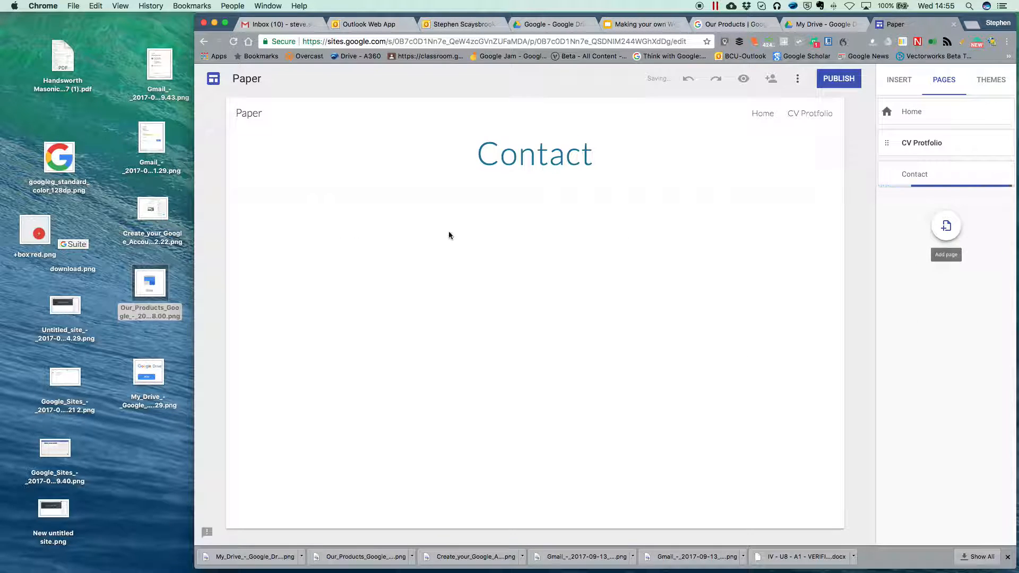
Step: Insert a text box reading 'Contact Details' on the Contact page
{"action": "left_click", "coordinate": [899, 83]}
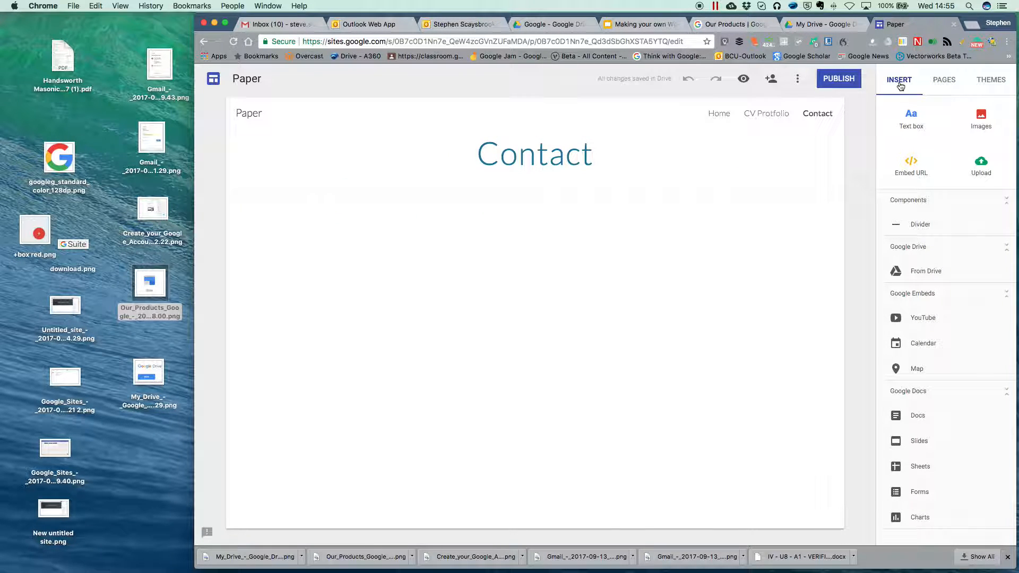
{"action": "left_click", "coordinate": [911, 117]}
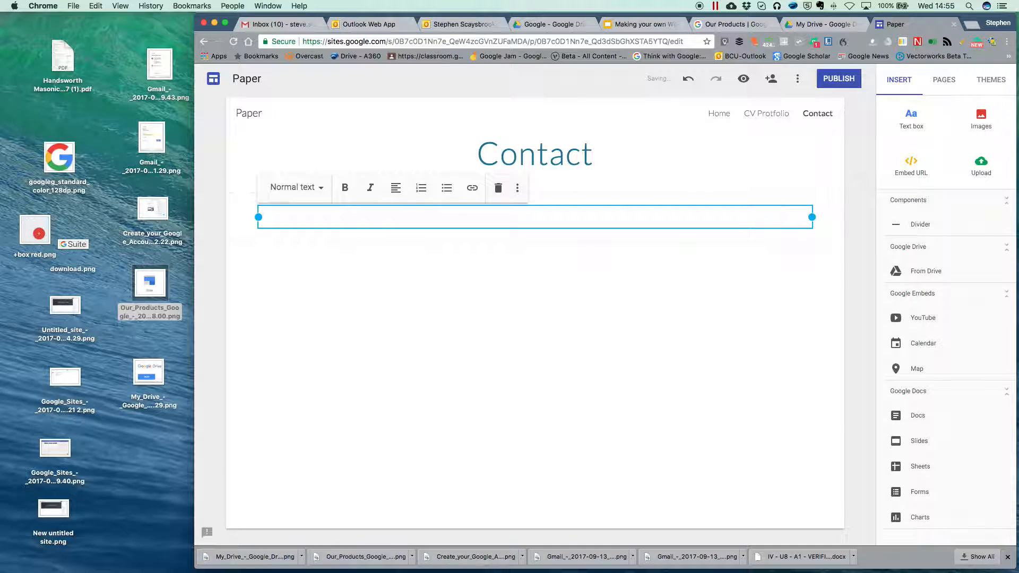
{"action": "type", "text": "Contact Details"}
Step: Add a second text box with the street address, town and phone number on separate lines
{"action": "left_click", "coordinate": [911, 118]}
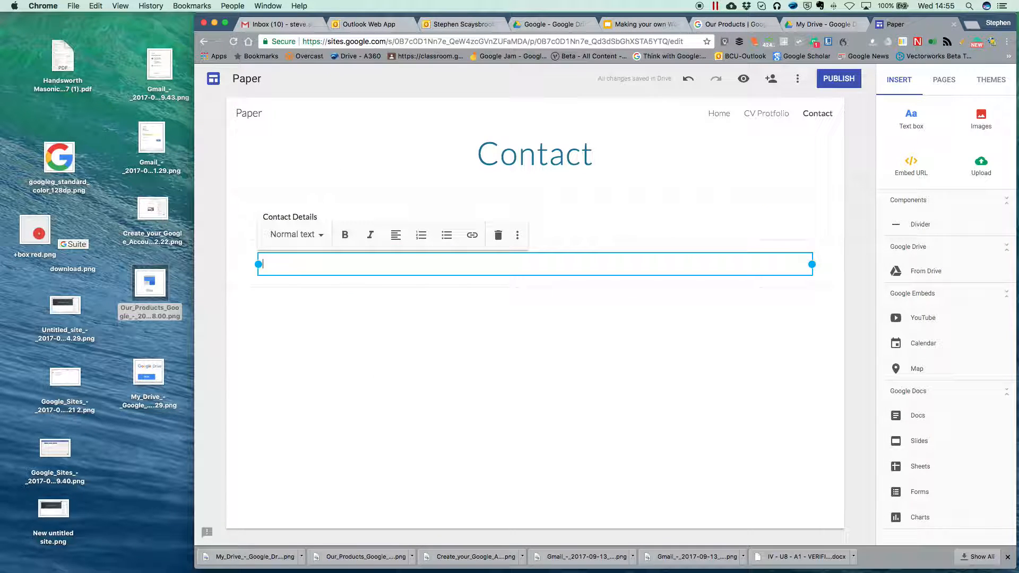
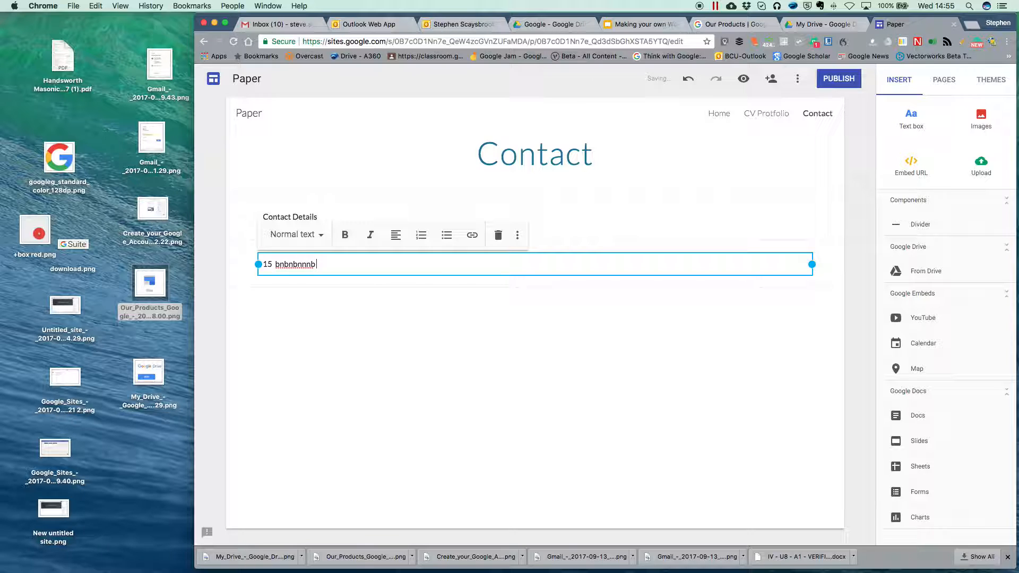
{"action": "key", "text": "Return"}
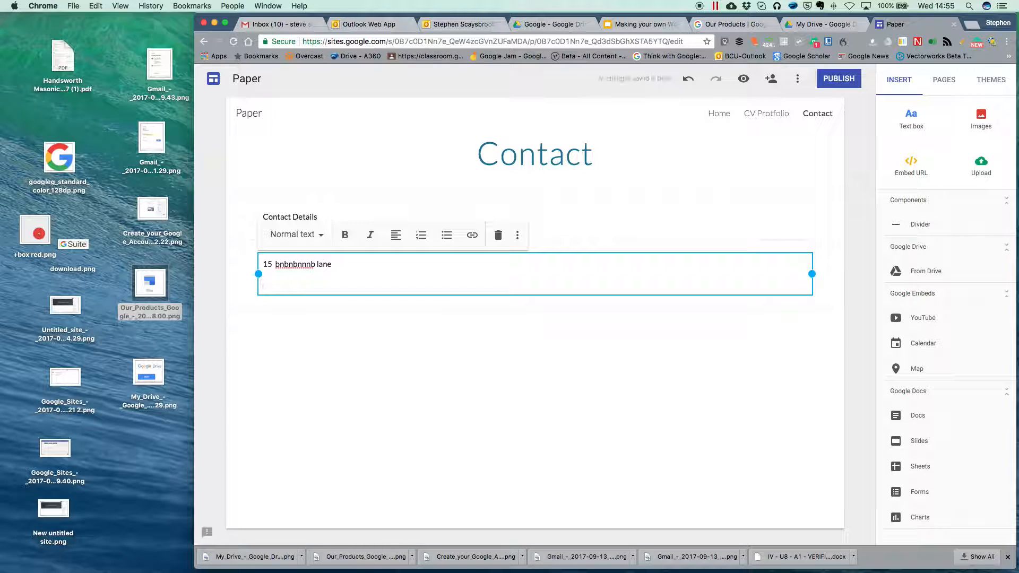
{"action": "key", "text": "Return"}
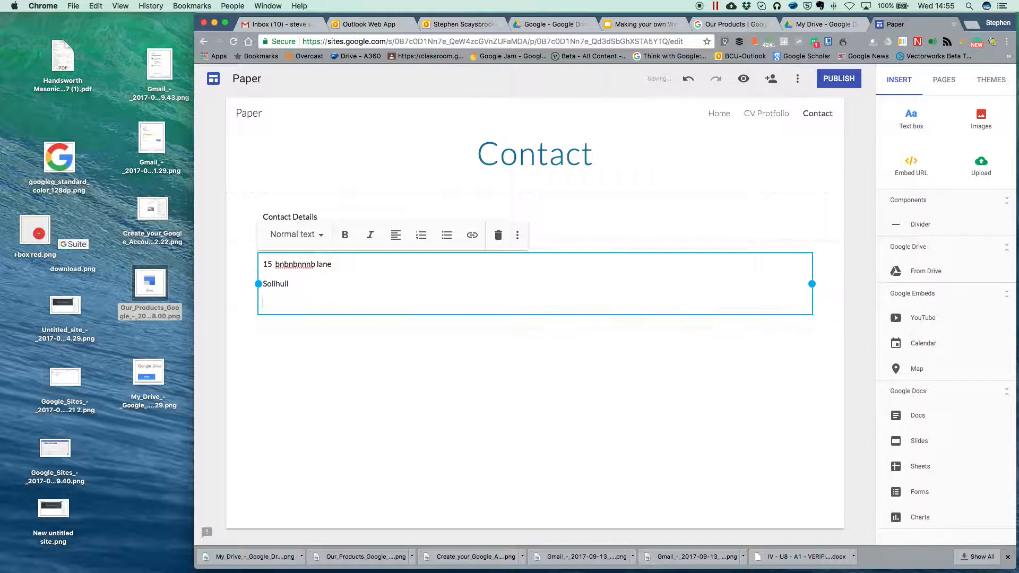
{"action": "key", "text": "Return"}
{"action": "key", "text": "Return"}
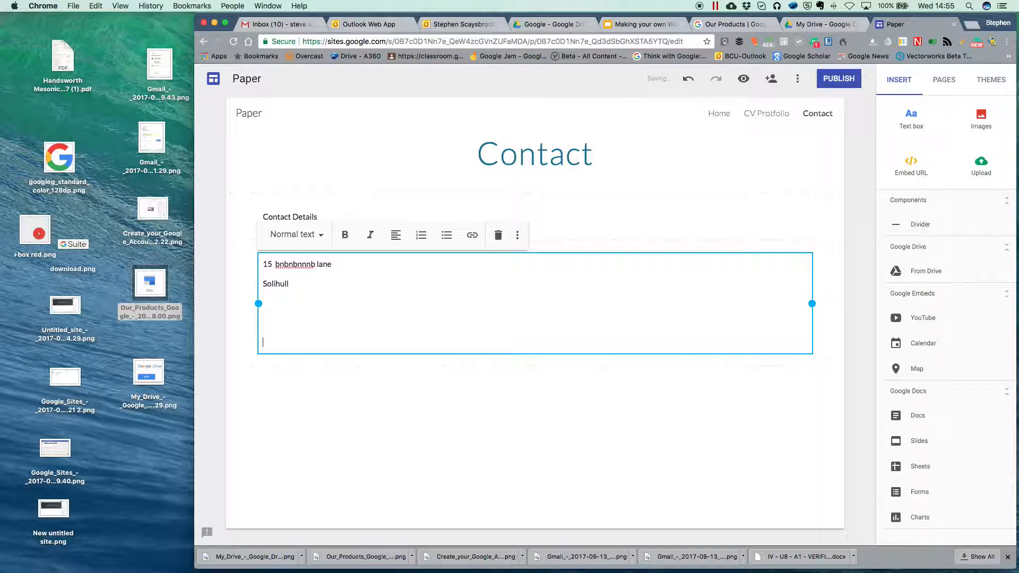
{"action": "left_click", "coordinate": [483, 432]}
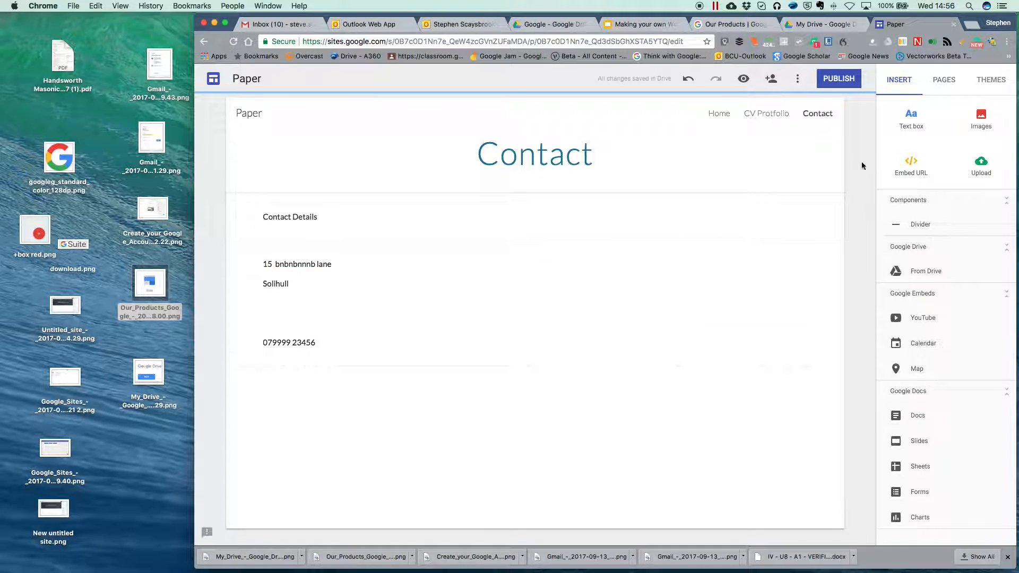
Step: Remove the extra empty text section from the Contact page
{"action": "left_click", "coordinate": [920, 116]}
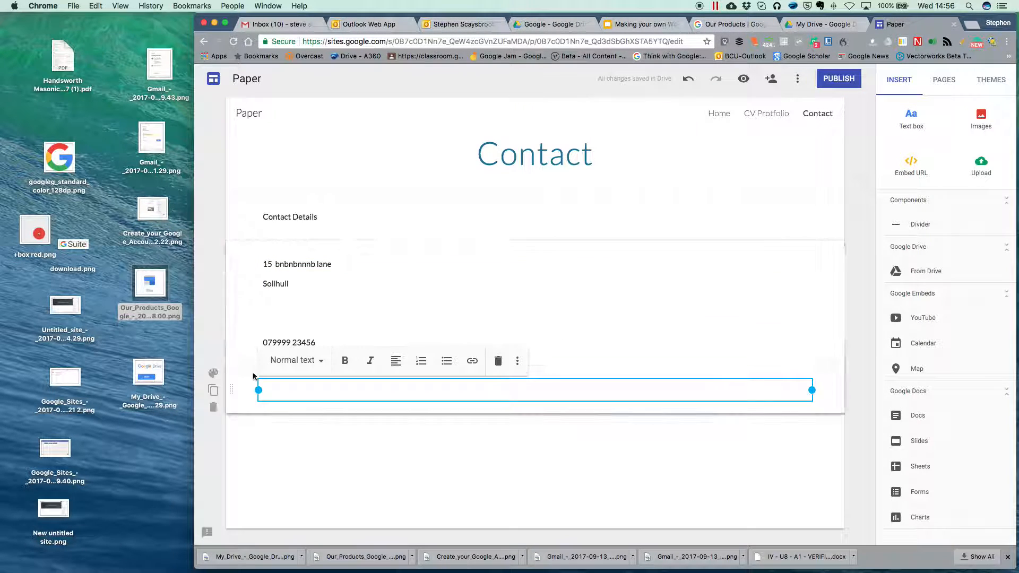
{"action": "left_click_drag", "start_coordinate": [232, 389], "coordinate": [237, 242]}
{"action": "left_click", "coordinate": [285, 262]}
{"action": "left_click", "coordinate": [297, 265]}
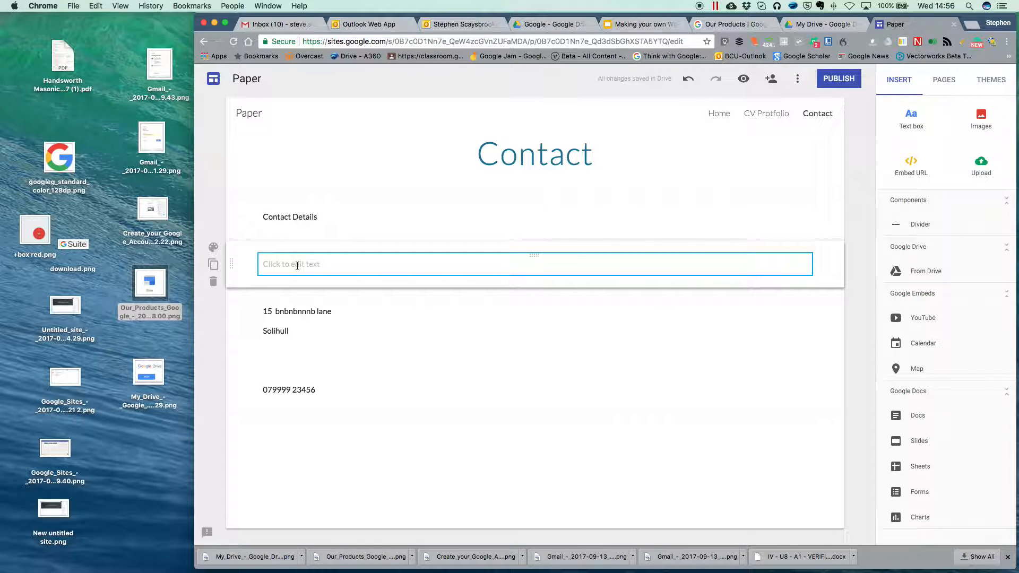
{"action": "left_click", "coordinate": [344, 266]}
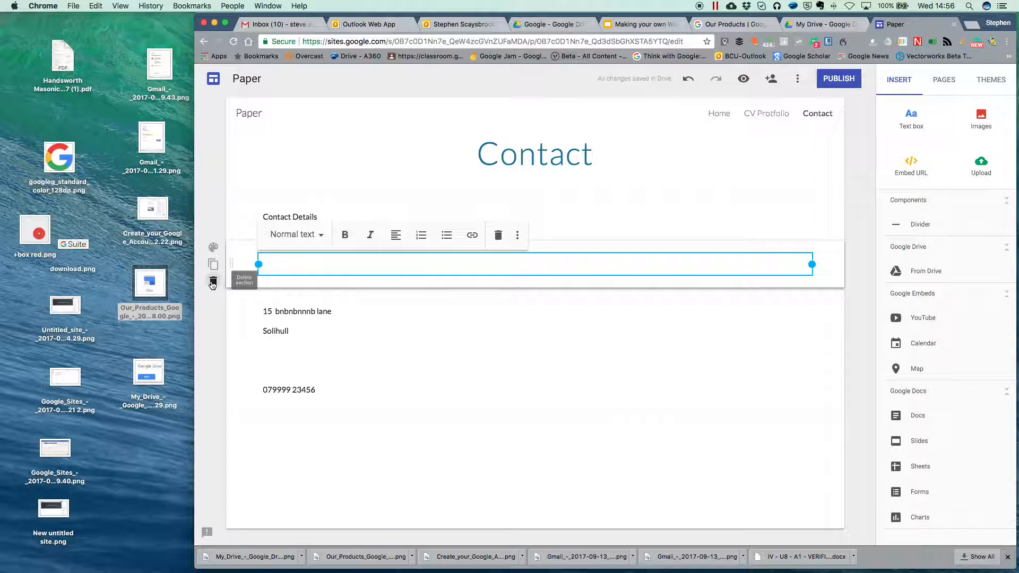
{"action": "left_click", "coordinate": [213, 282]}
Step: Narrow the address text box to roughly a quarter of the section width
{"action": "left_click", "coordinate": [300, 279]}
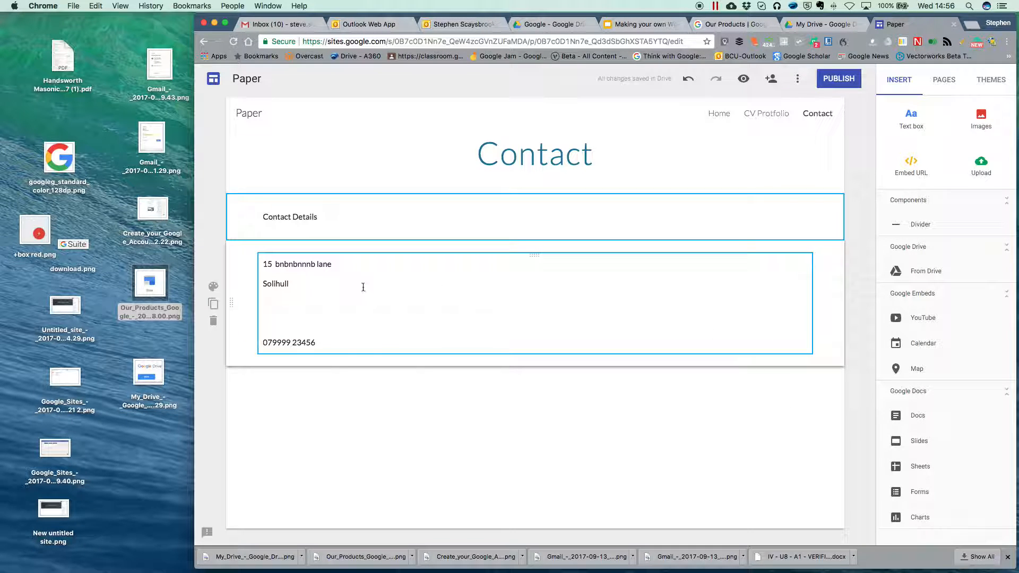
{"action": "left_click", "coordinate": [363, 316]}
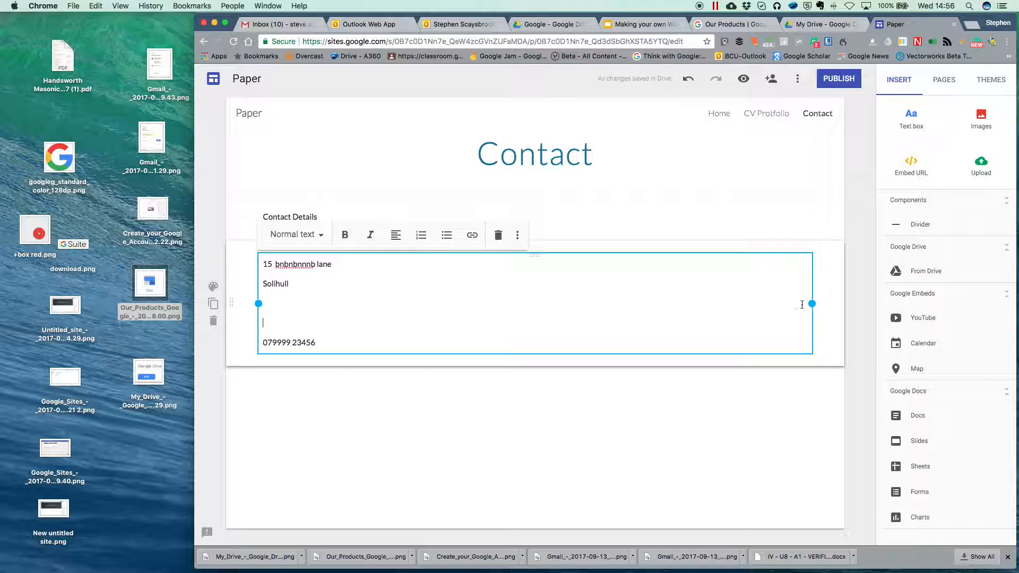
{"action": "left_click_drag", "start_coordinate": [809, 303], "coordinate": [396, 295]}
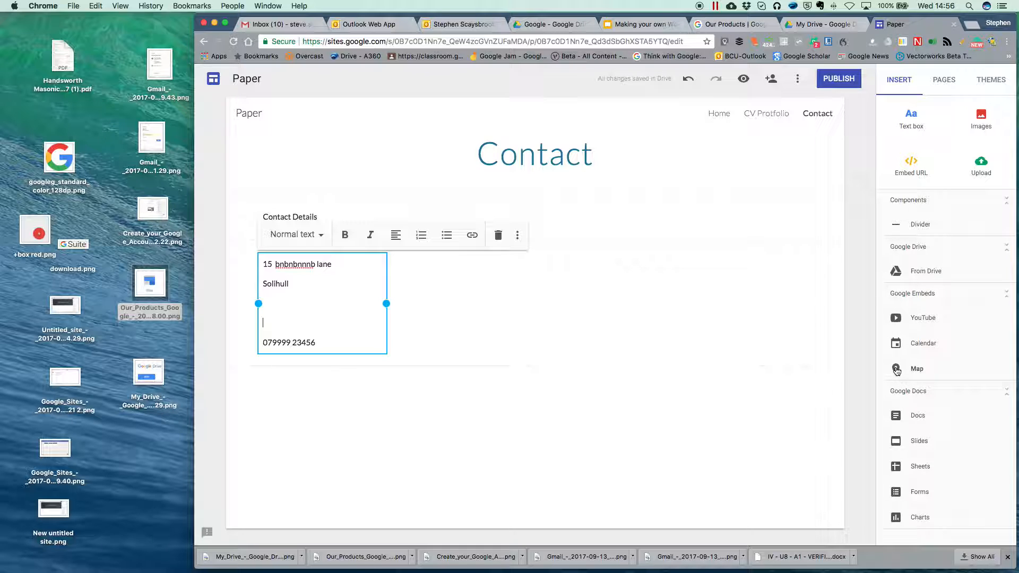
Step: Insert a map centred on Solihull using the current location
{"action": "left_click", "coordinate": [896, 370]}
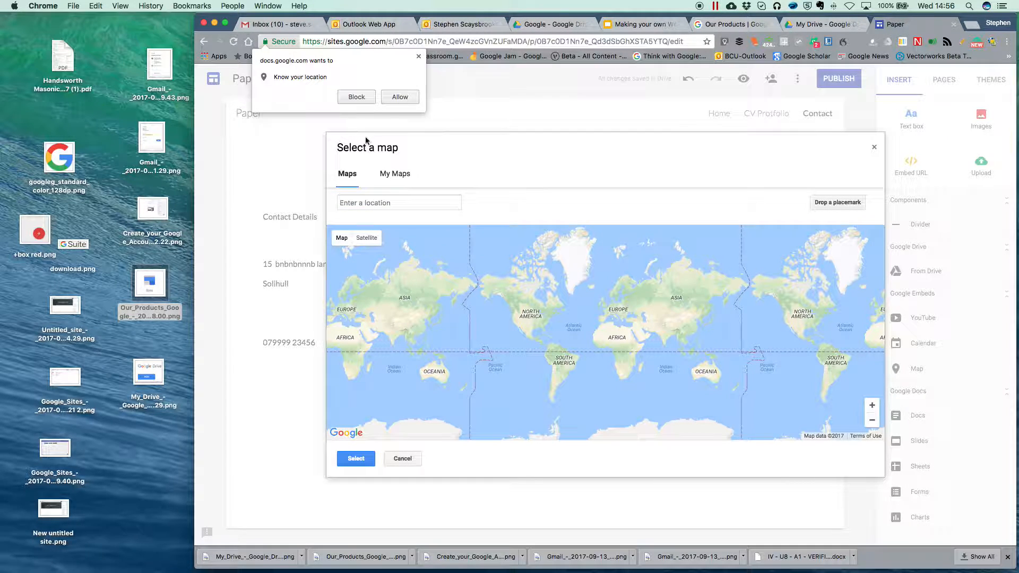
{"action": "left_click", "coordinate": [400, 96]}
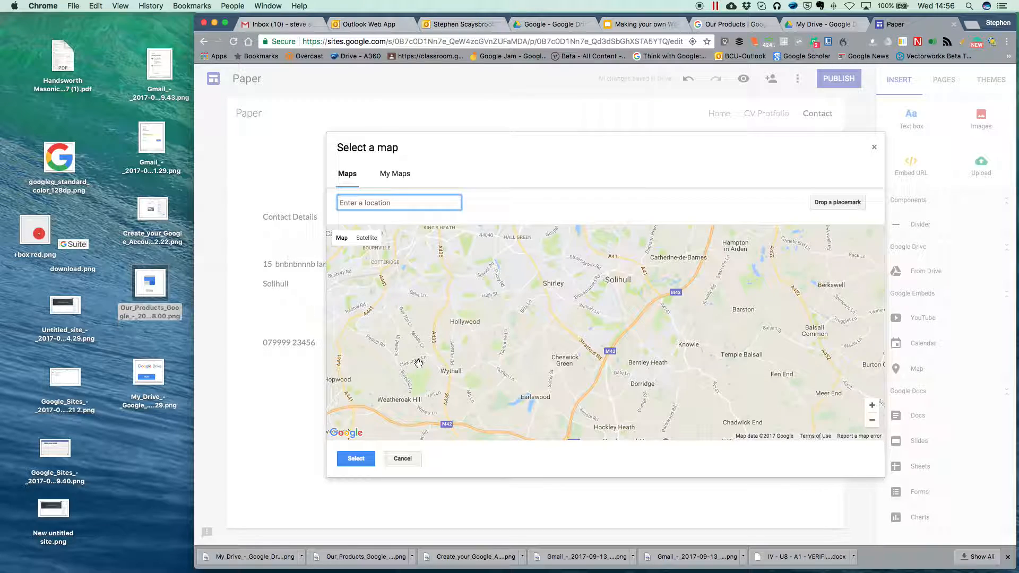
{"action": "scroll", "coordinate": [634, 356], "scroll_direction": "down", "scroll_amount": 2}
{"action": "left_click", "coordinate": [359, 459]}
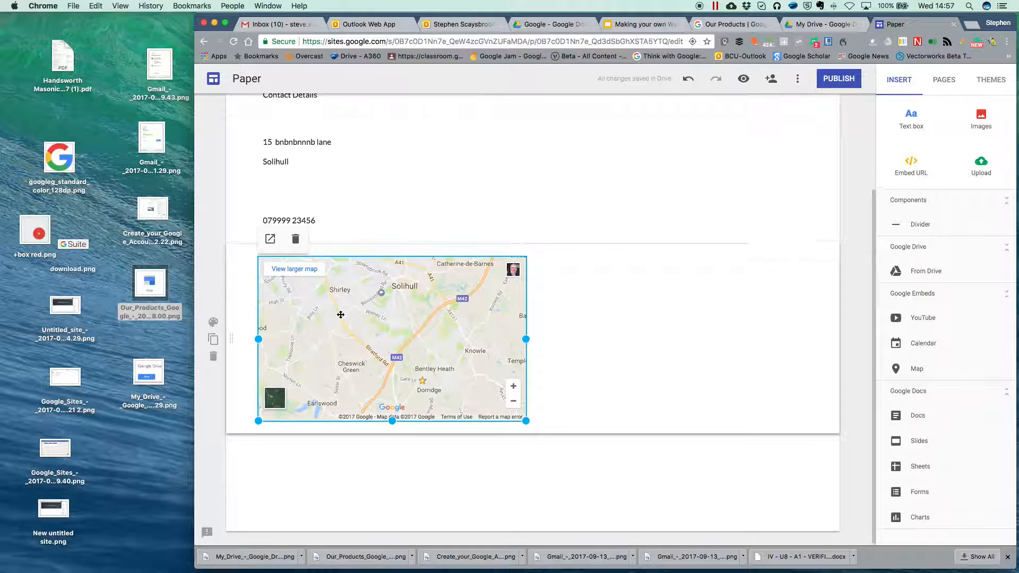
Step: Move the map into the right column of the address section
{"action": "scroll", "coordinate": [342, 313], "scroll_direction": "up", "scroll_amount": 3}
{"action": "scroll", "coordinate": [350, 265], "scroll_direction": "down", "scroll_amount": 1}
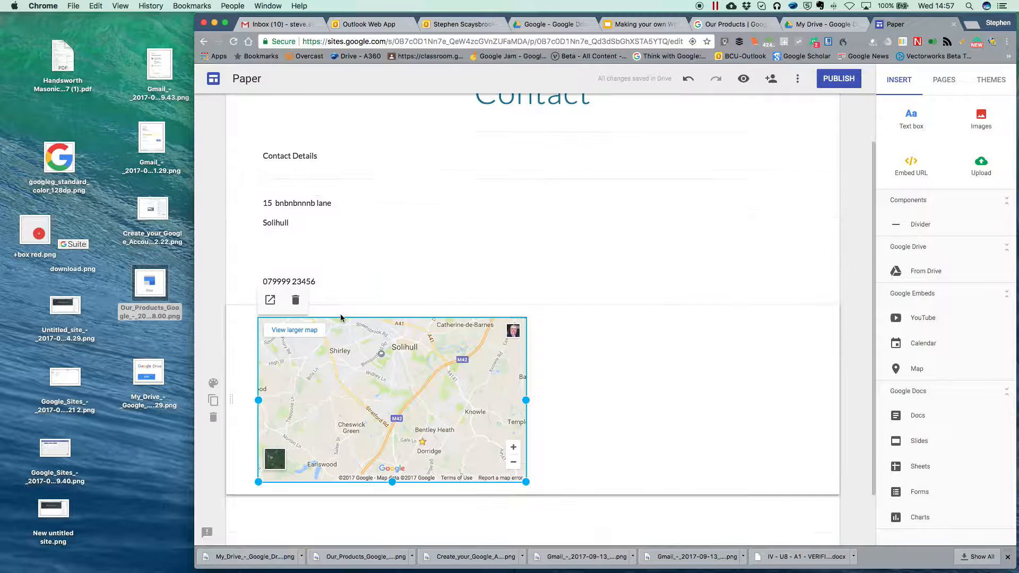
{"action": "left_click", "coordinate": [419, 229]}
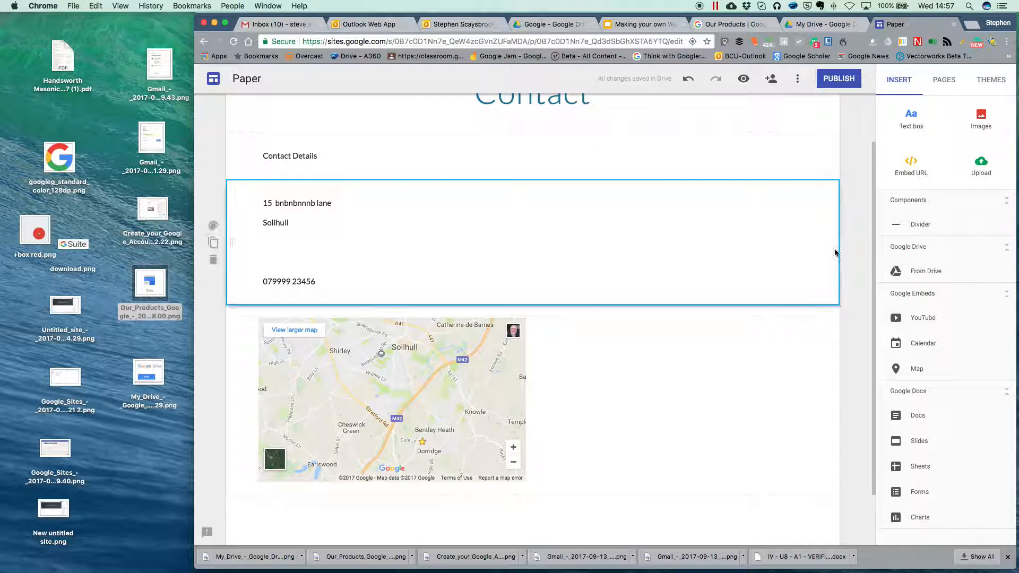
{"action": "left_click_drag", "start_coordinate": [429, 395], "coordinate": [627, 247]}
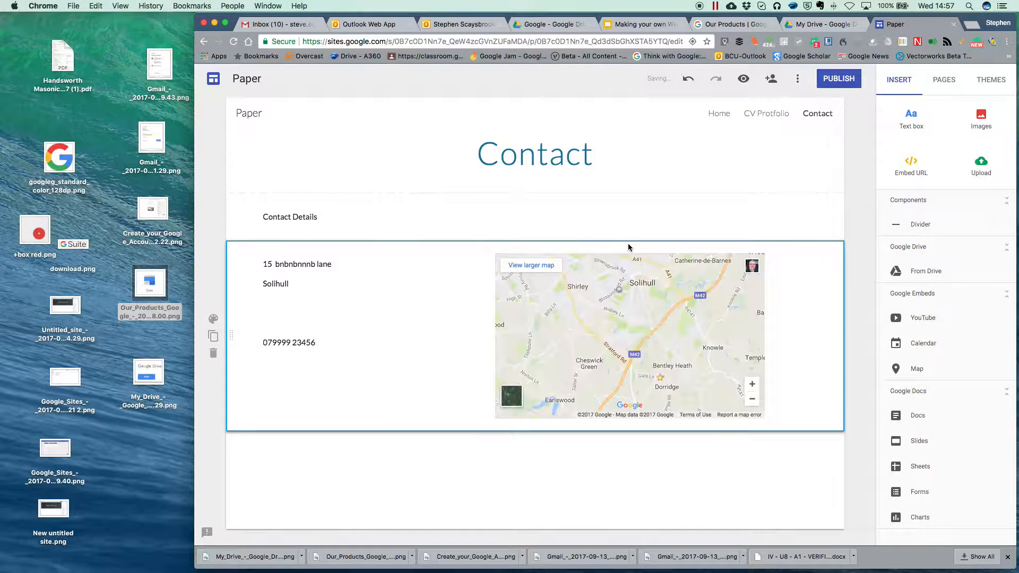
{"action": "left_click_drag", "start_coordinate": [609, 330], "coordinate": [651, 330]}
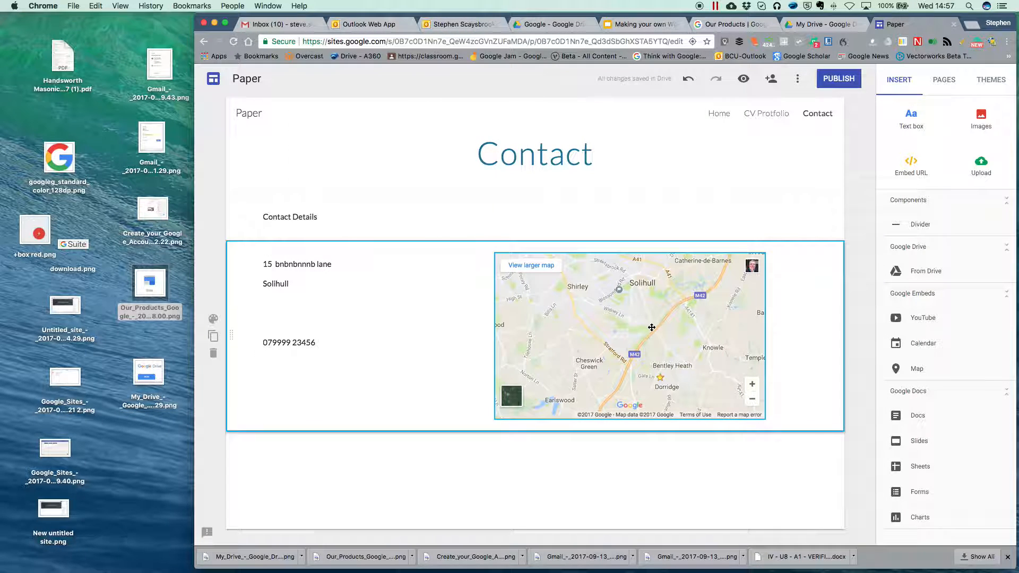
{"action": "left_click", "coordinate": [323, 300]}
{"action": "left_click", "coordinate": [615, 346]}
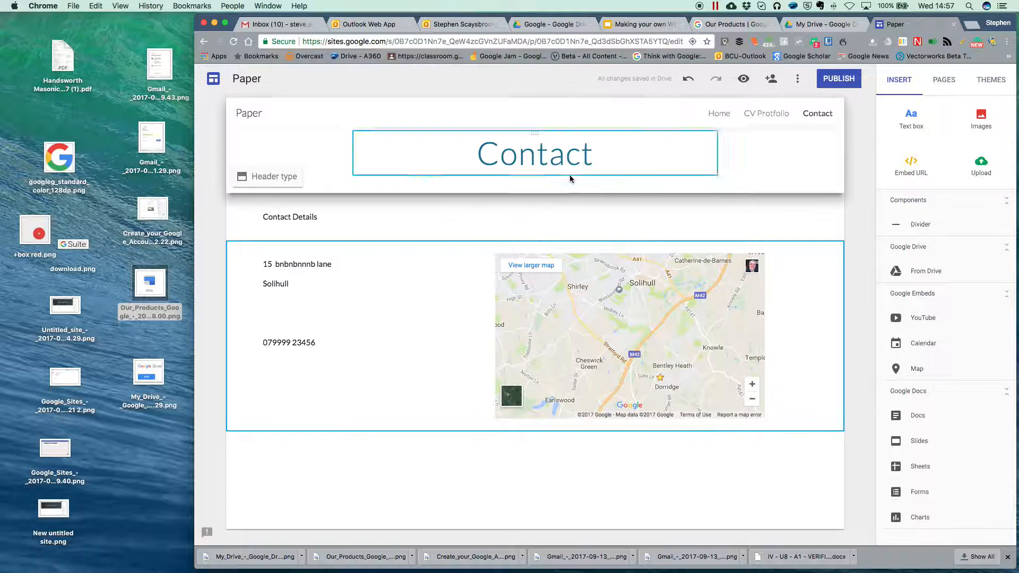
Step: Keep the page order Home, CV Protfolio, Contact and open CV Protfolio for editing
{"action": "left_click", "coordinate": [945, 82]}
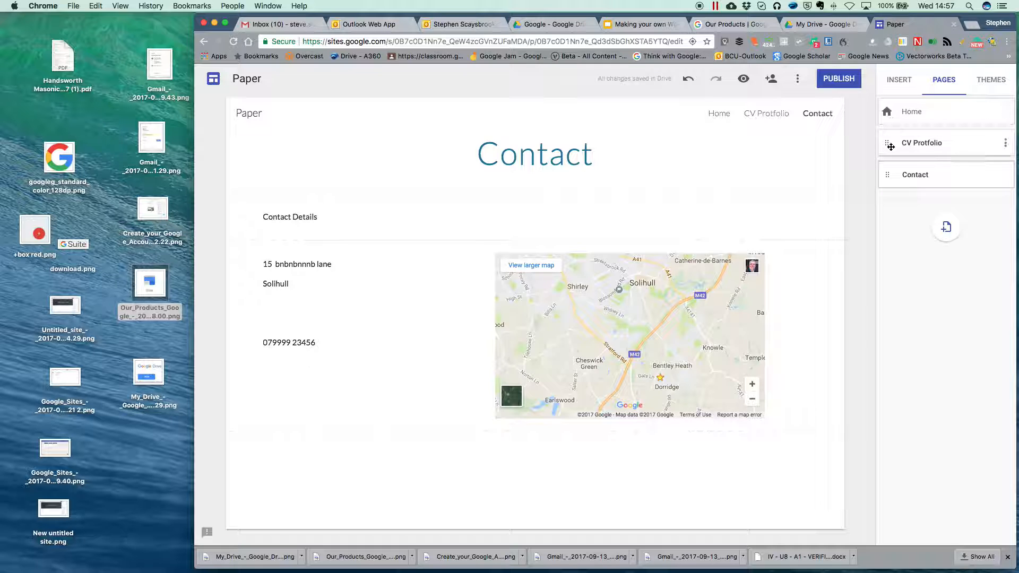
{"action": "left_click_drag", "start_coordinate": [889, 143], "coordinate": [889, 184]}
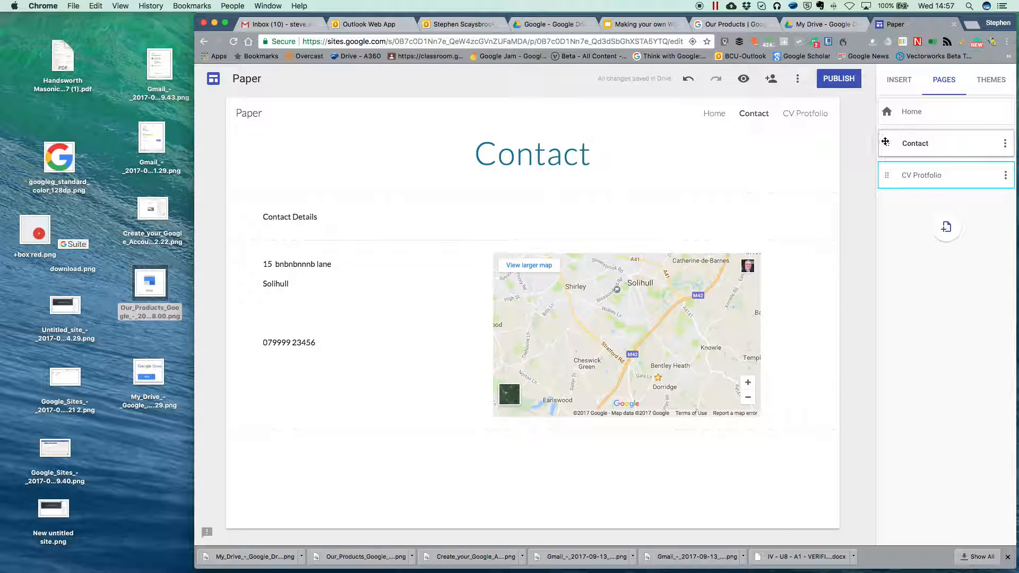
{"action": "left_click_drag", "start_coordinate": [886, 142], "coordinate": [887, 178]}
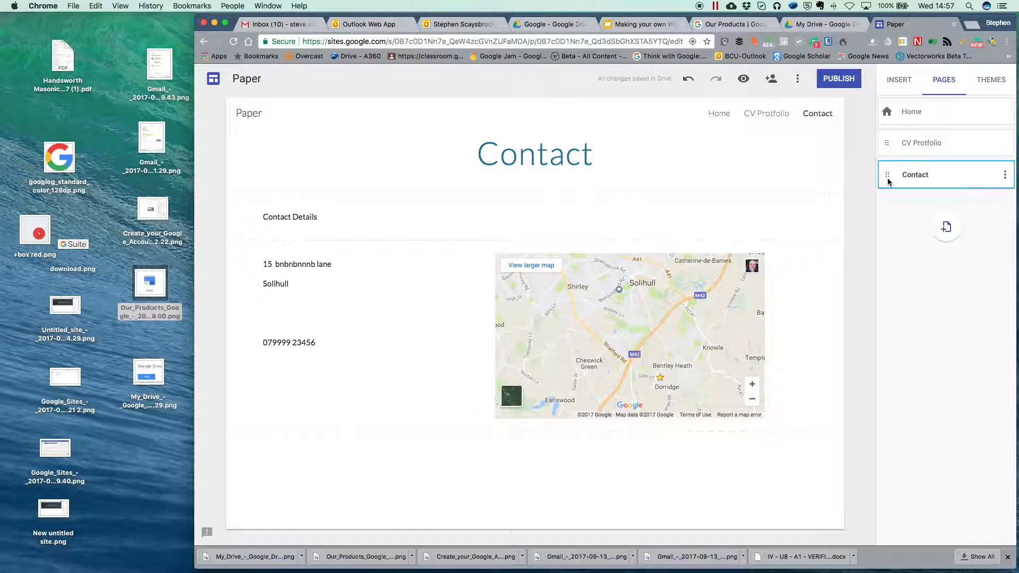
{"action": "left_click", "coordinate": [920, 147]}
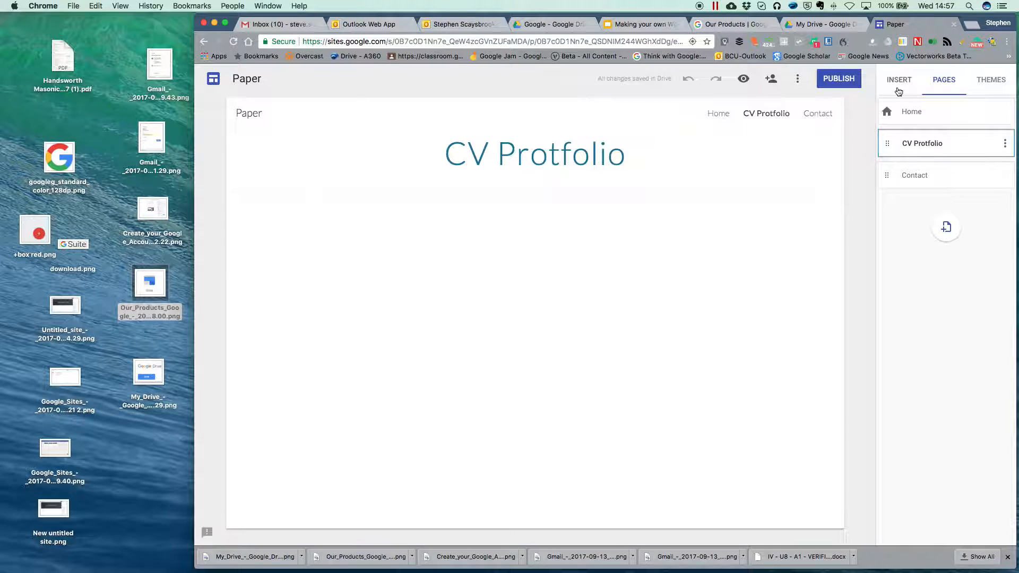
Step: Add a text box reading 'Please see below to view my portfolio of drawings :' under the title
{"action": "left_click", "coordinate": [898, 82]}
{"action": "left_click", "coordinate": [909, 119]}
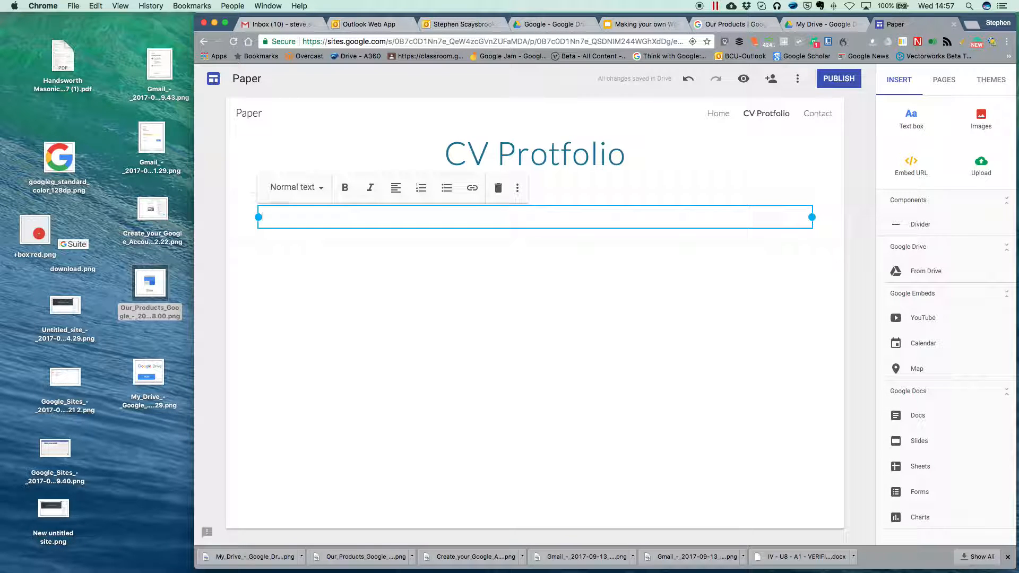
{"action": "type", "text": "Please see below to view m"}
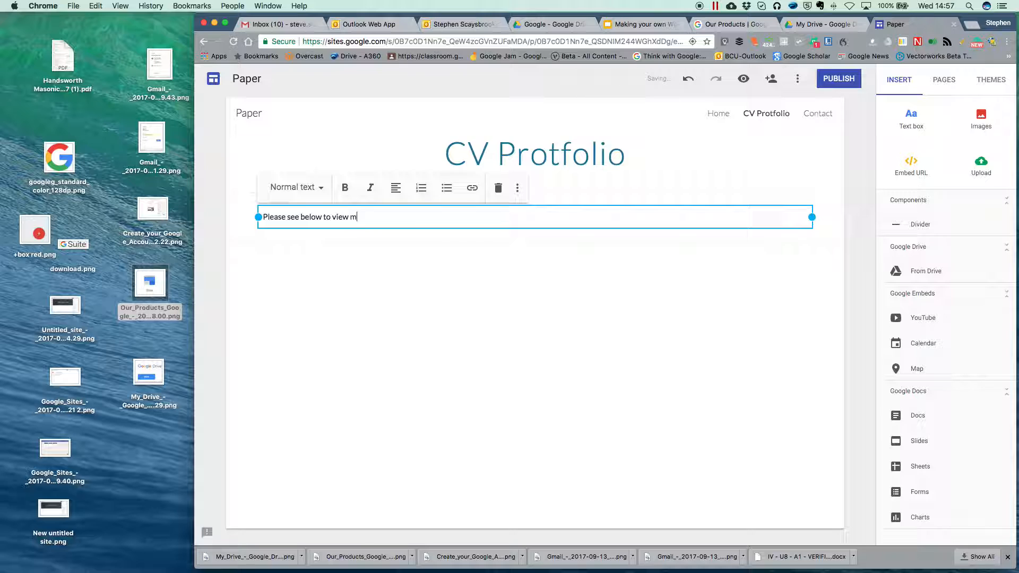
{"action": "type", "text": "y portfolio of dr"}
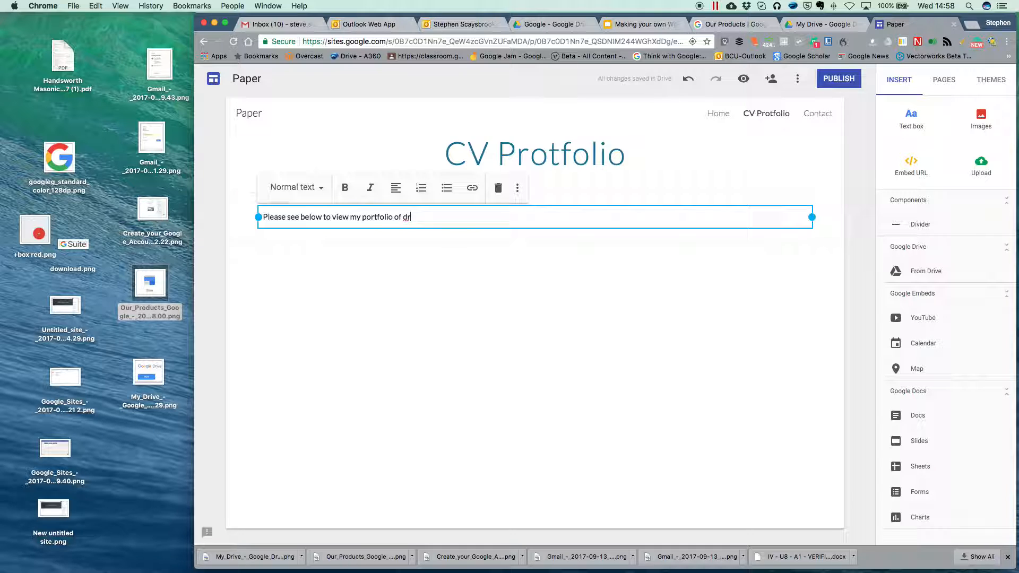
{"action": "type", "text": "awings :"}
{"action": "left_click", "coordinate": [401, 355]}
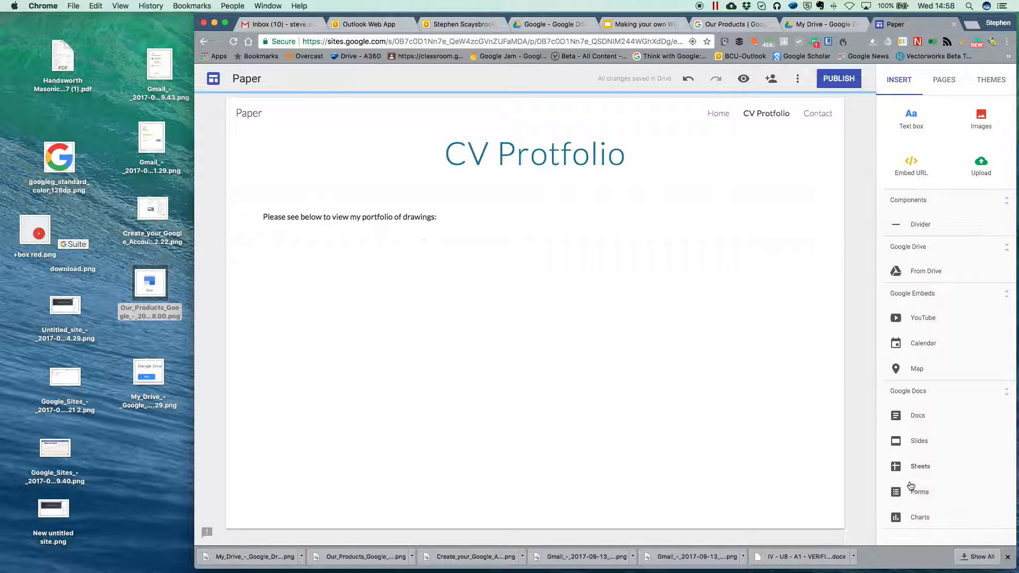
Step: Embed the Thon Bungalow folder from Public Share > Projects PDF, then open its PDF in preview
{"action": "left_click", "coordinate": [908, 271]}
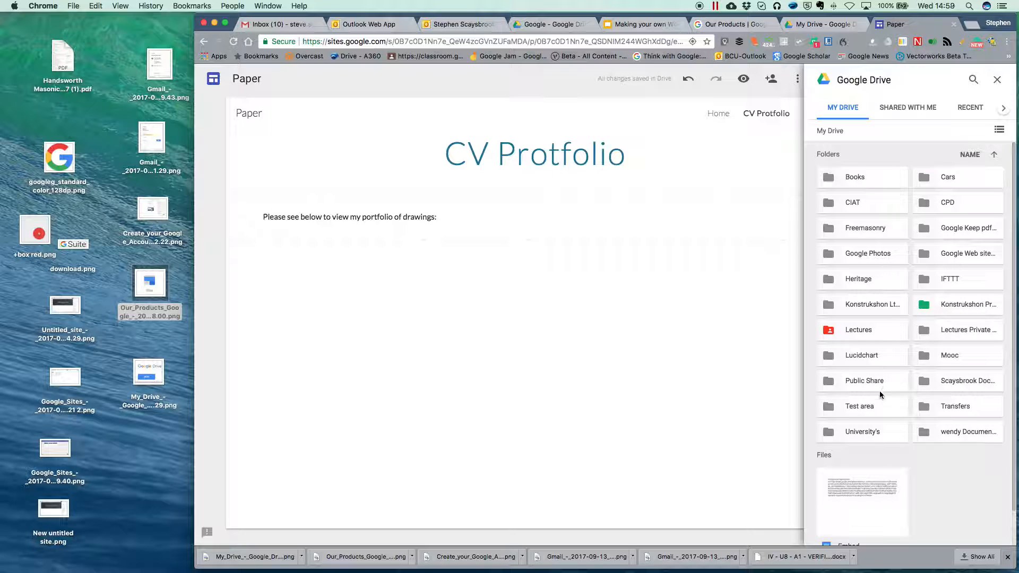
{"action": "left_click", "coordinate": [829, 382]}
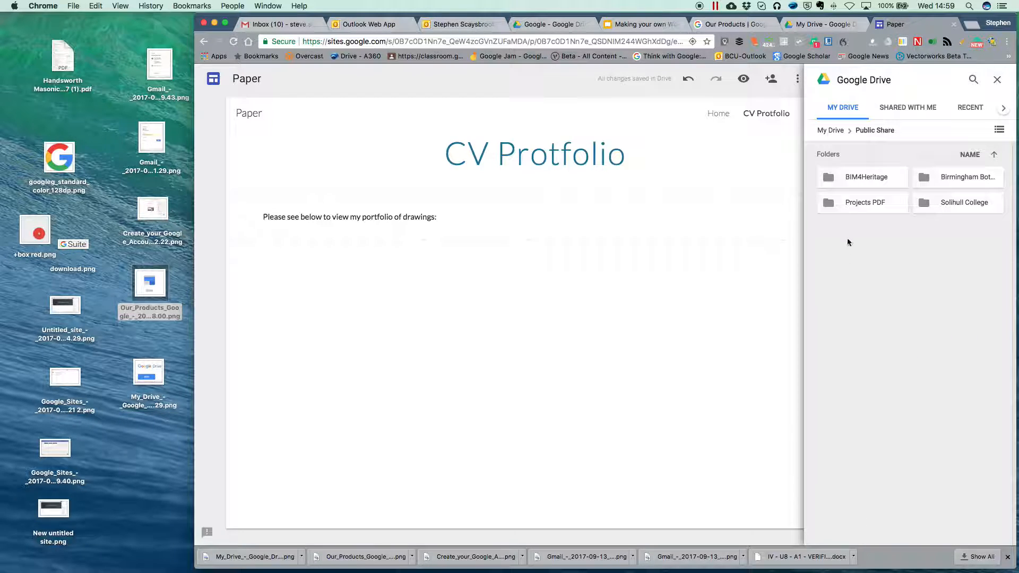
{"action": "left_click", "coordinate": [827, 205]}
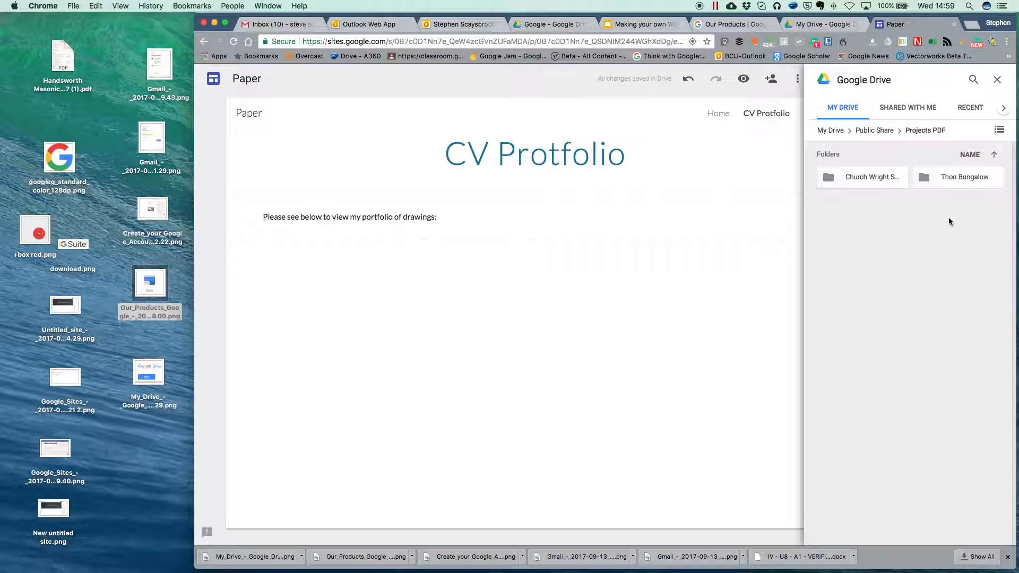
{"action": "left_click", "coordinate": [949, 178]}
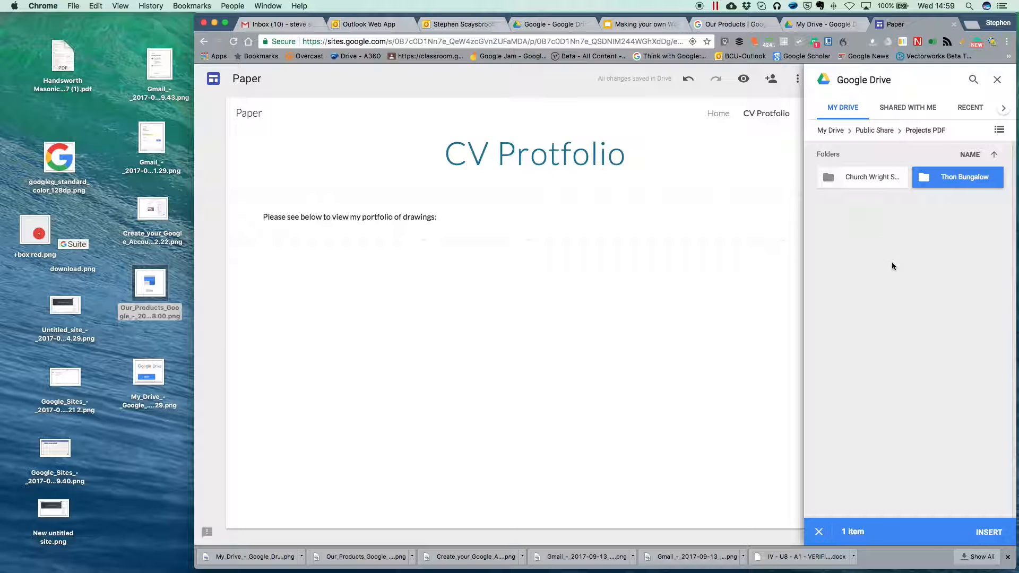
{"action": "left_click", "coordinate": [989, 532]}
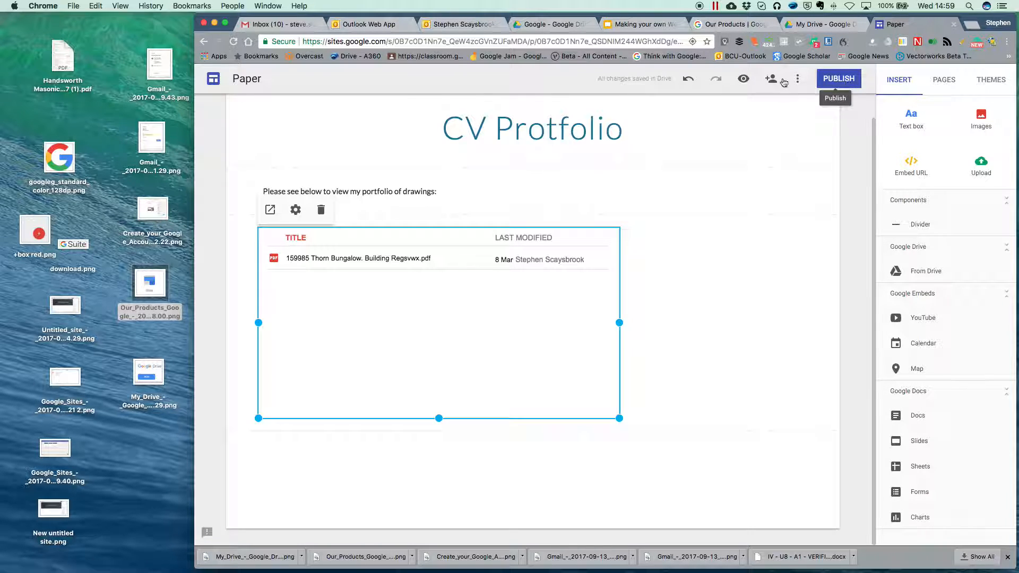
{"action": "left_click", "coordinate": [743, 80]}
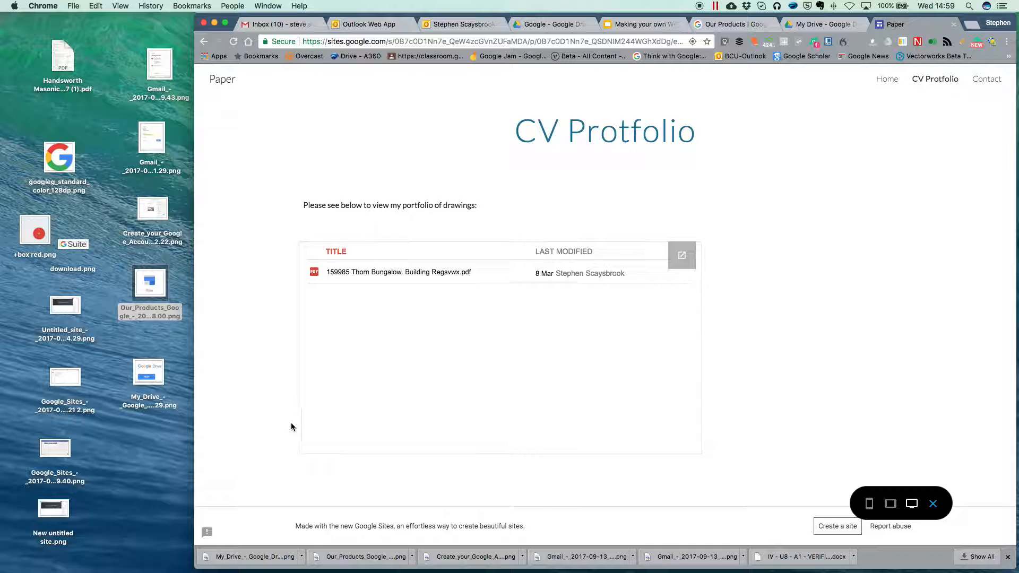
{"action": "left_click", "coordinate": [314, 273]}
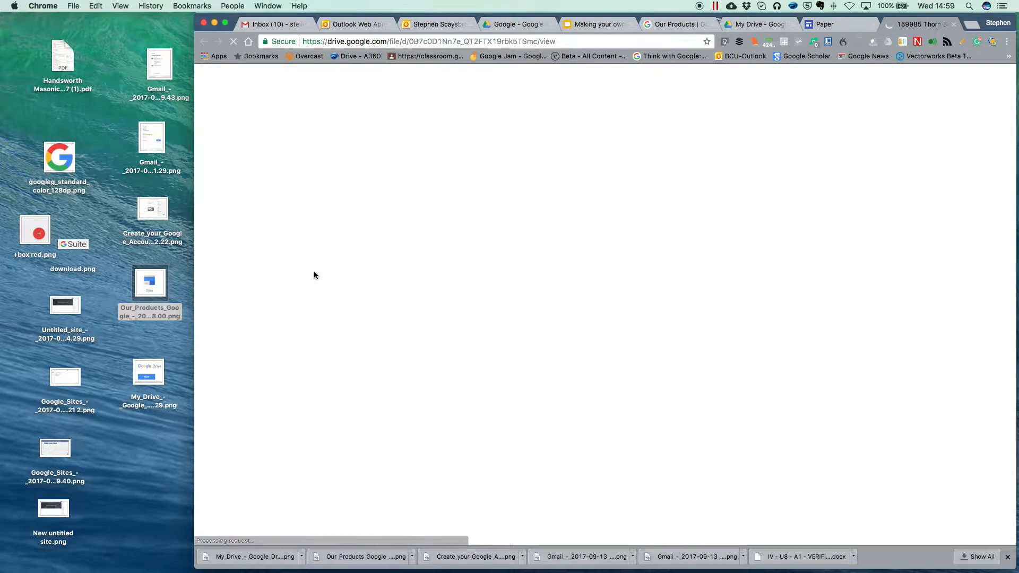
Step: Scroll through the bungalow drawings PDF pages, then close it to return to the site preview
{"action": "scroll", "coordinate": [654, 263], "scroll_direction": "down", "scroll_amount": 5}
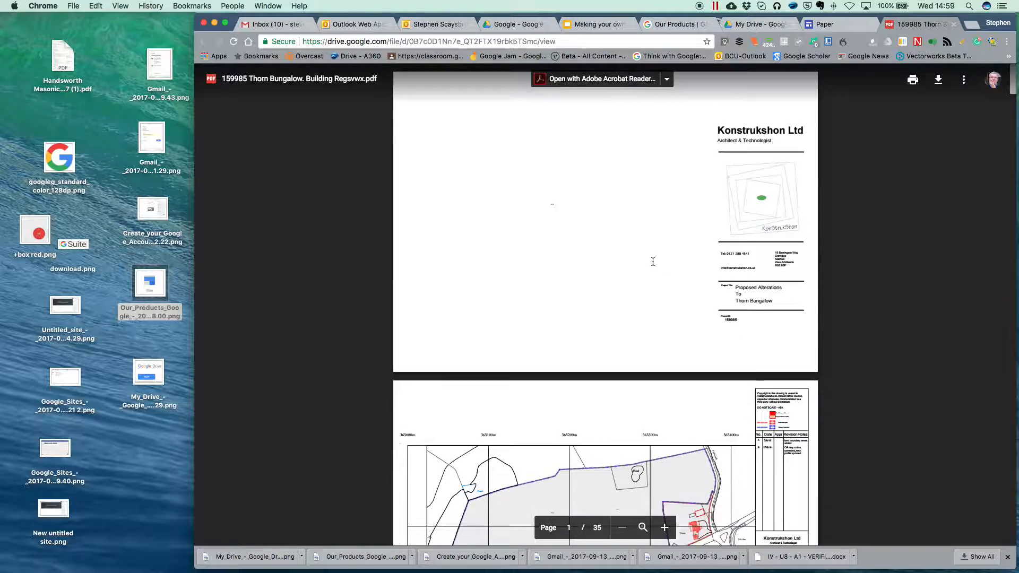
{"action": "scroll", "coordinate": [653, 269], "scroll_direction": "down", "scroll_amount": 20}
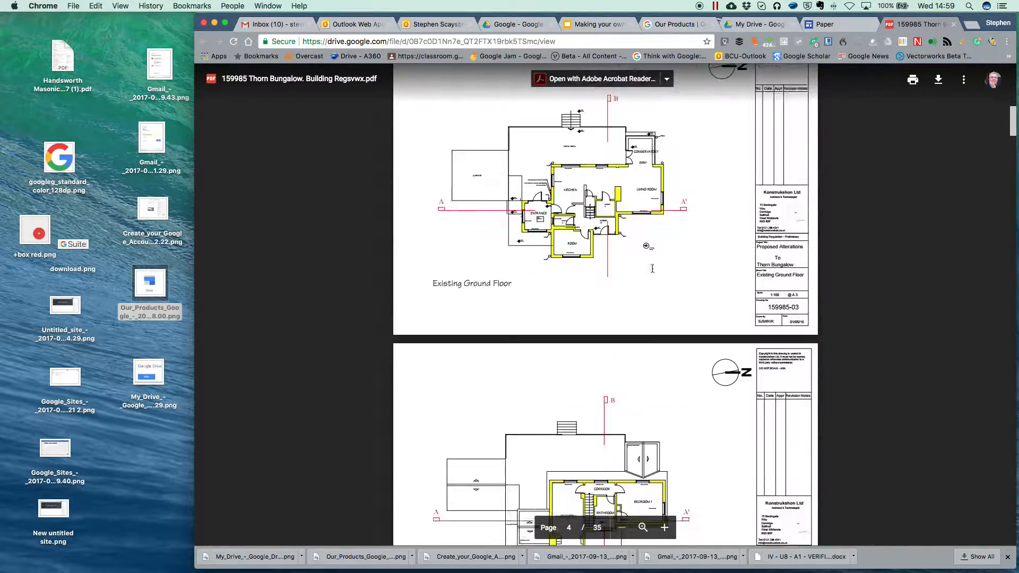
{"action": "scroll", "coordinate": [652, 268], "scroll_direction": "down", "scroll_amount": 20}
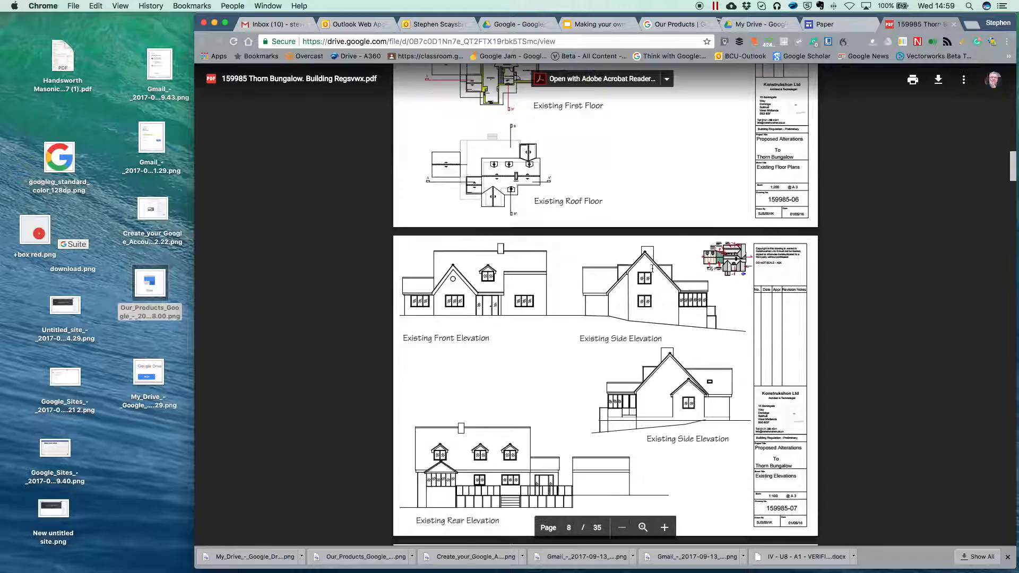
{"action": "scroll", "coordinate": [652, 268], "scroll_direction": "down", "scroll_amount": 20}
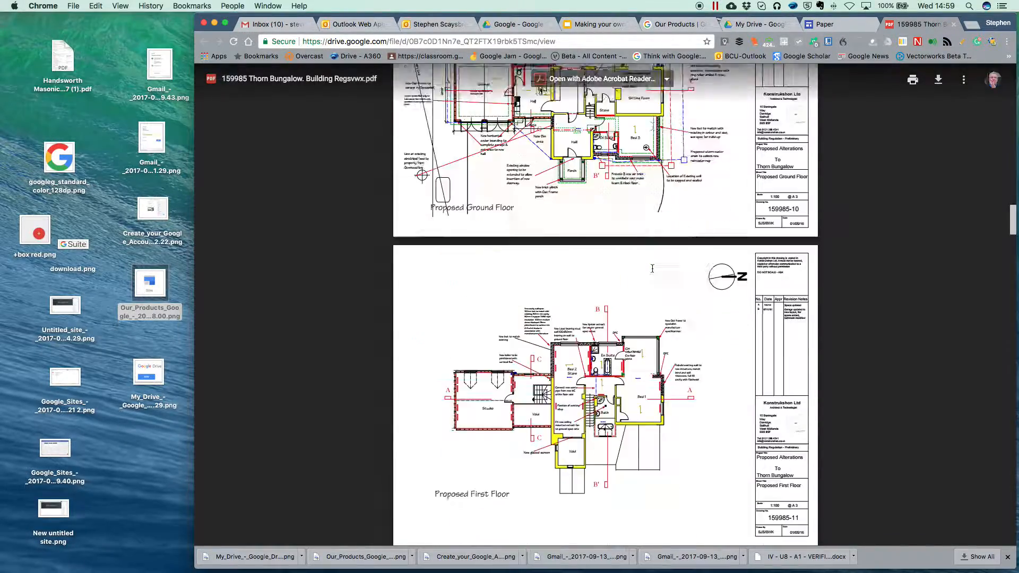
{"action": "scroll", "coordinate": [652, 269], "scroll_direction": "down", "scroll_amount": 15}
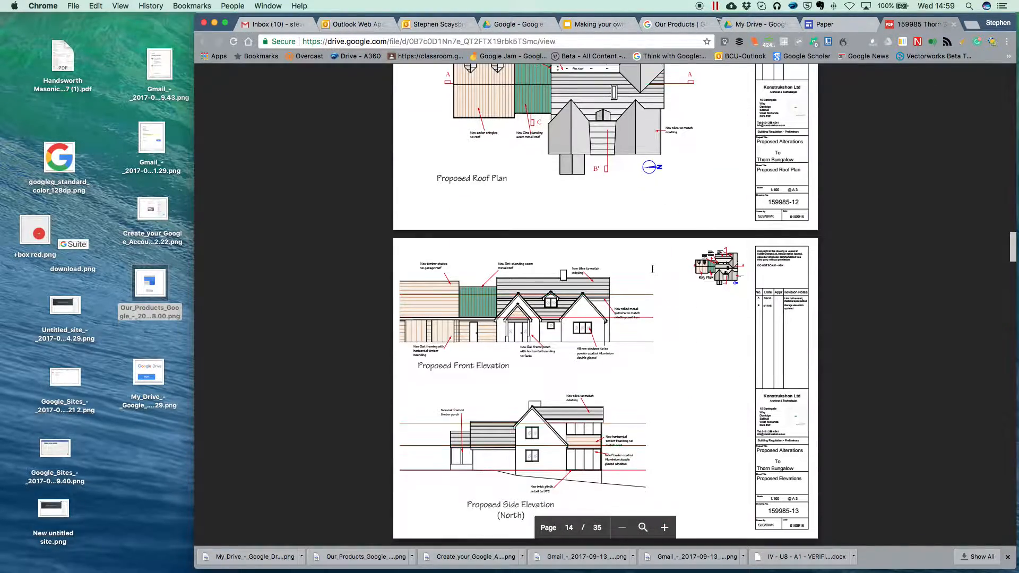
{"action": "scroll", "coordinate": [652, 269], "scroll_direction": "down", "scroll_amount": 15}
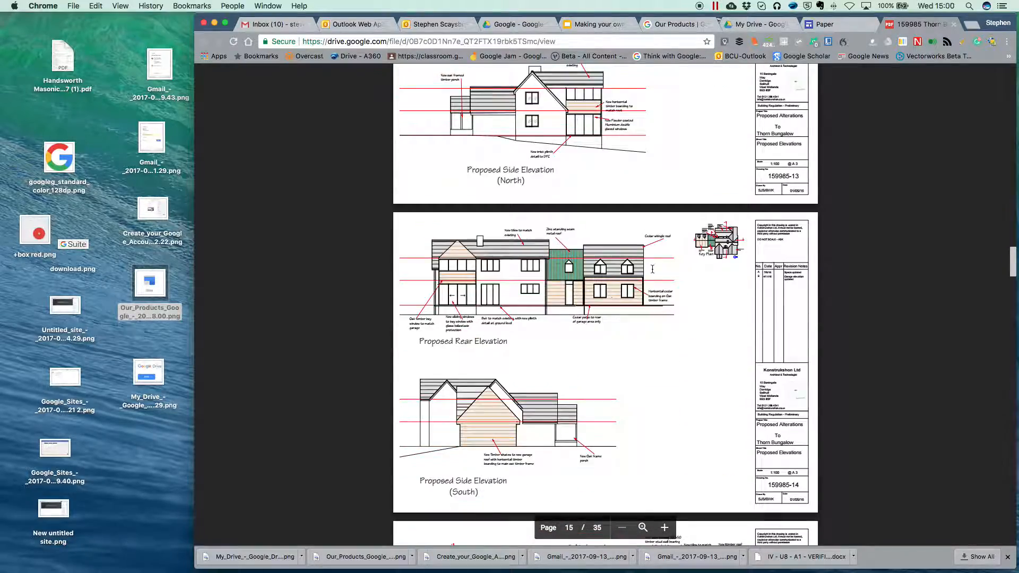
{"action": "scroll", "coordinate": [652, 269], "scroll_direction": "down", "scroll_amount": 15}
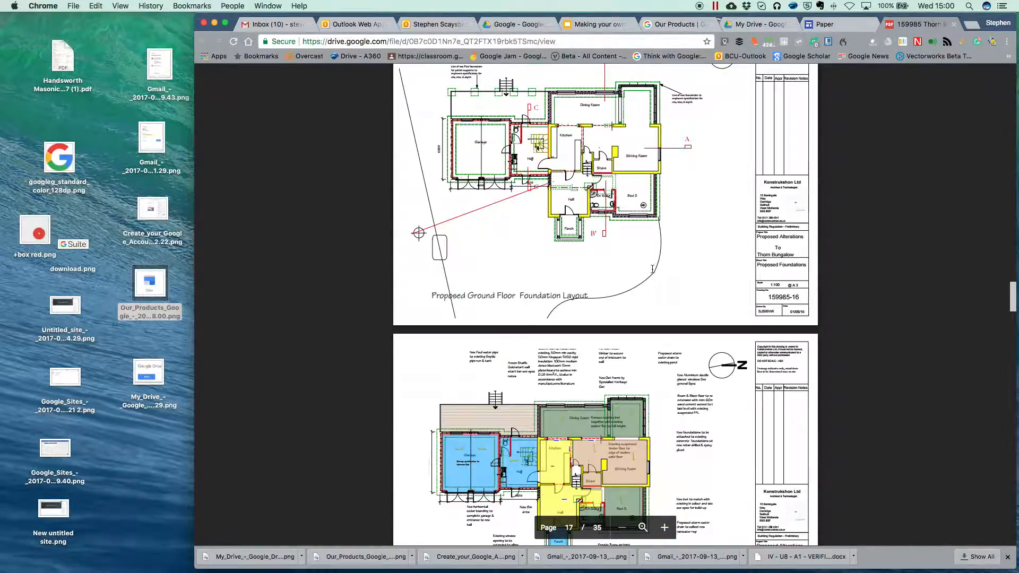
{"action": "scroll", "coordinate": [652, 268], "scroll_direction": "down", "scroll_amount": 20}
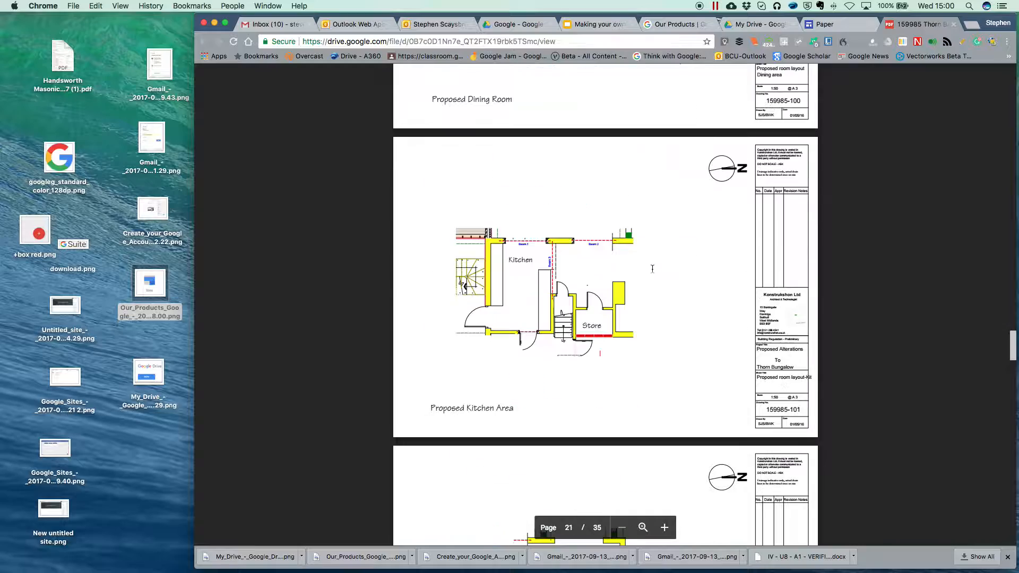
{"action": "scroll", "coordinate": [652, 268], "scroll_direction": "up", "scroll_amount": 20}
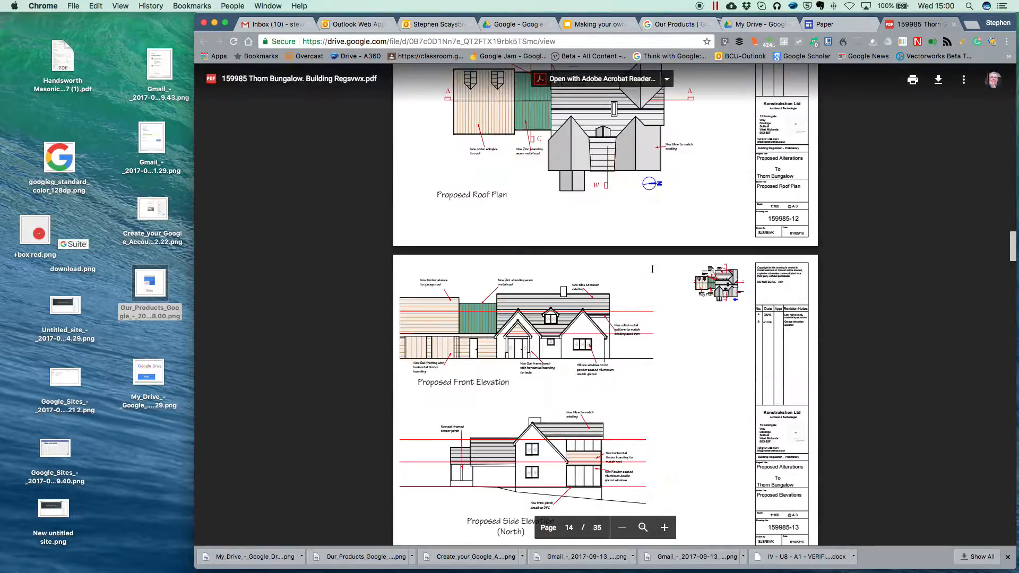
{"action": "scroll", "coordinate": [653, 268], "scroll_direction": "up", "scroll_amount": 12}
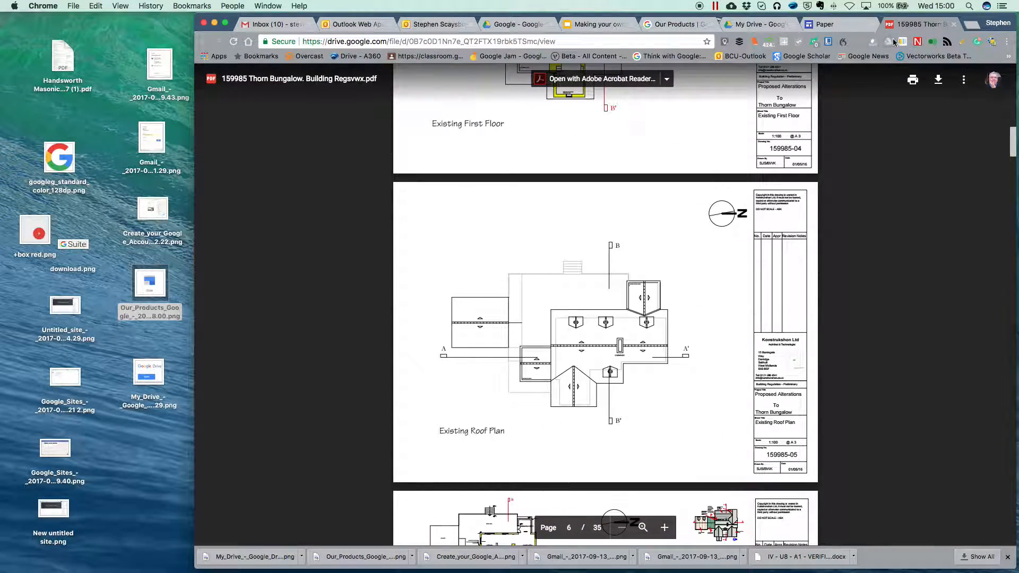
{"action": "left_click", "coordinate": [954, 25]}
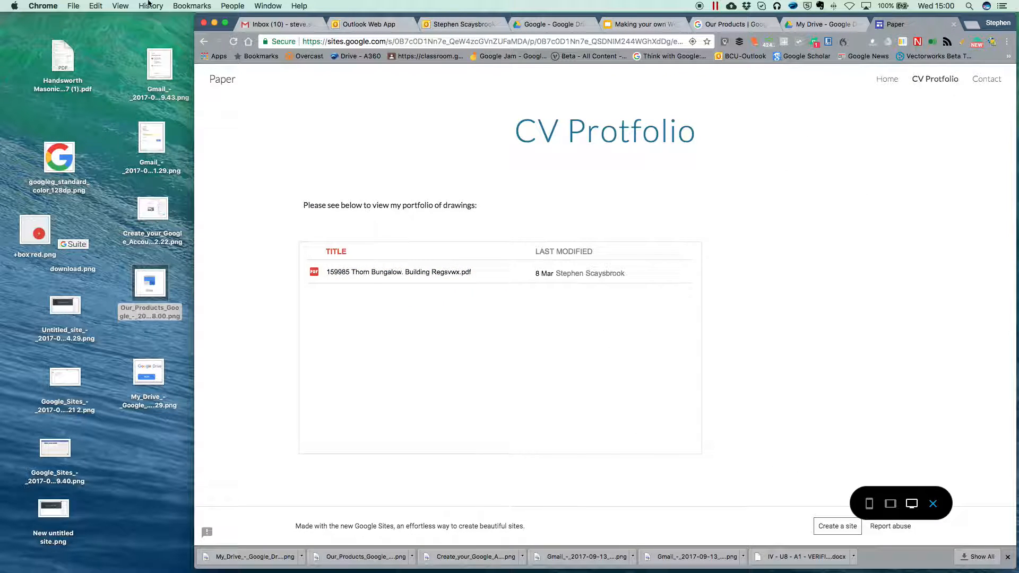
Step: Delete the embedded bungalow PDF file list from the CV Protfolio page, keeping the intro line
{"action": "left_click", "coordinate": [206, 44]}
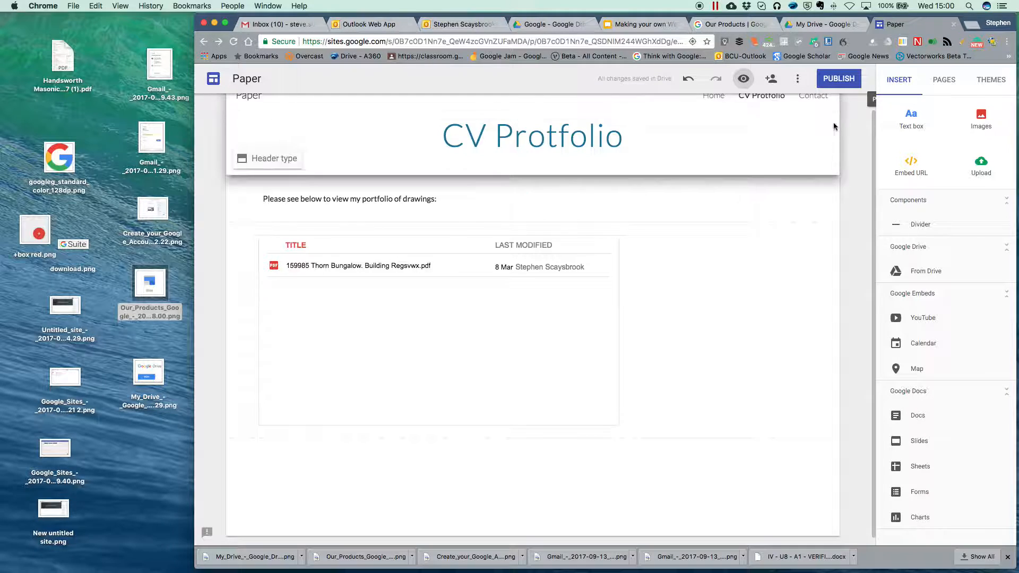
{"action": "left_click", "coordinate": [474, 374]}
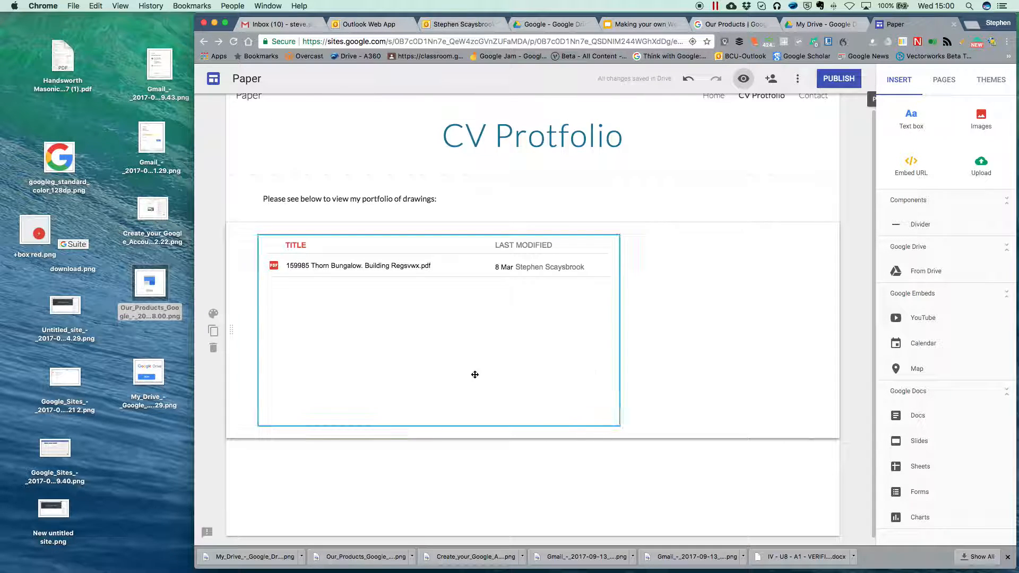
{"action": "left_click", "coordinate": [505, 265]}
{"action": "key", "text": "BackSpace"}
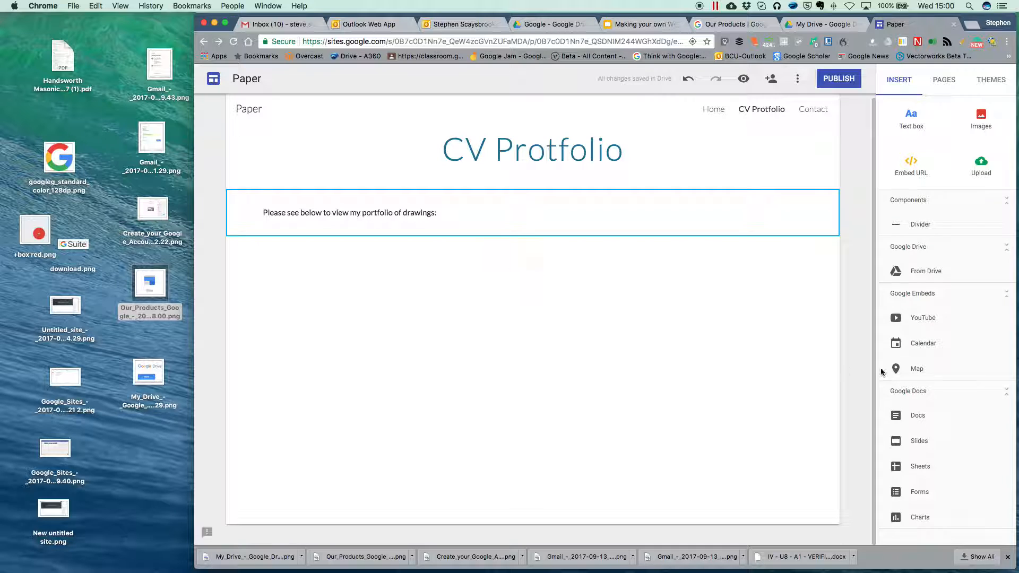
Step: Embed the Projects PDF folder from Drive's Public Share folder below the intro text
{"action": "left_click", "coordinate": [896, 271]}
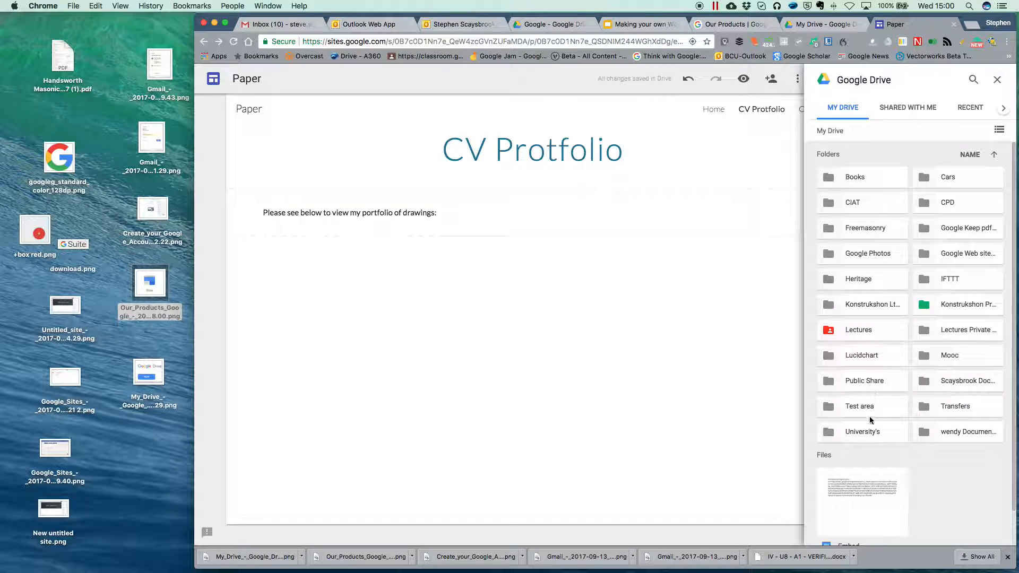
{"action": "double_click", "coordinate": [830, 381]}
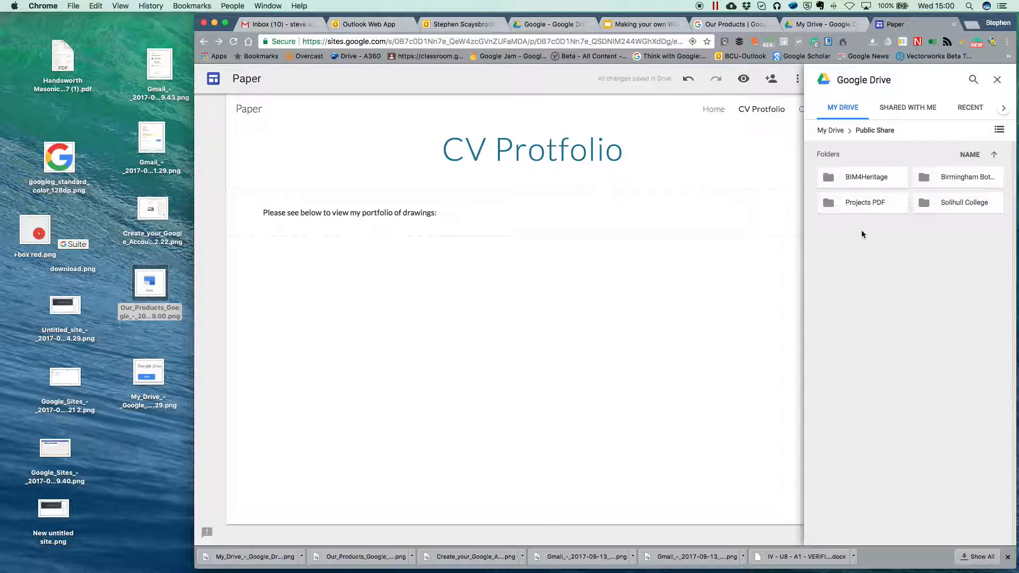
{"action": "left_click", "coordinate": [828, 203]}
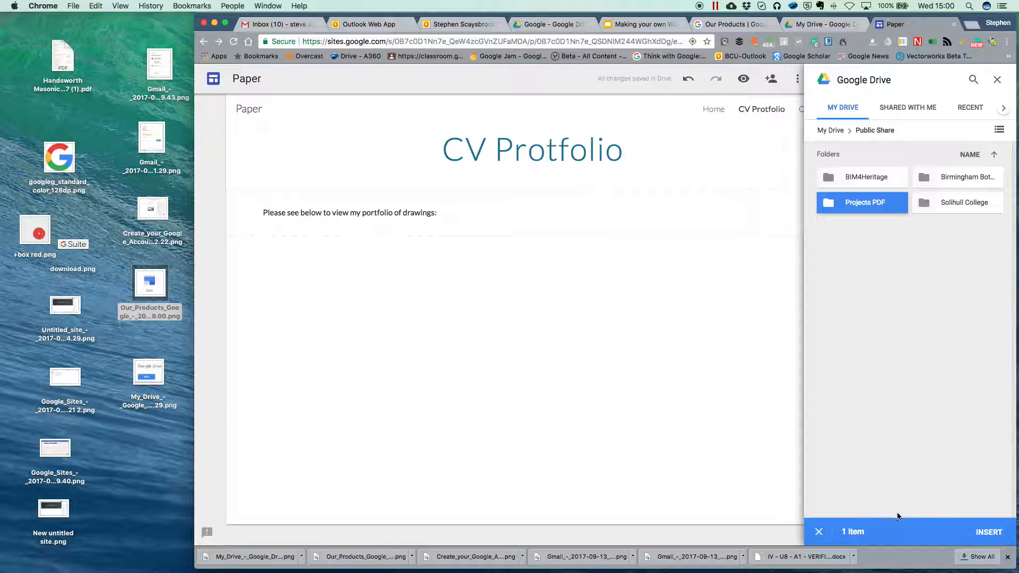
{"action": "left_click", "coordinate": [987, 533]}
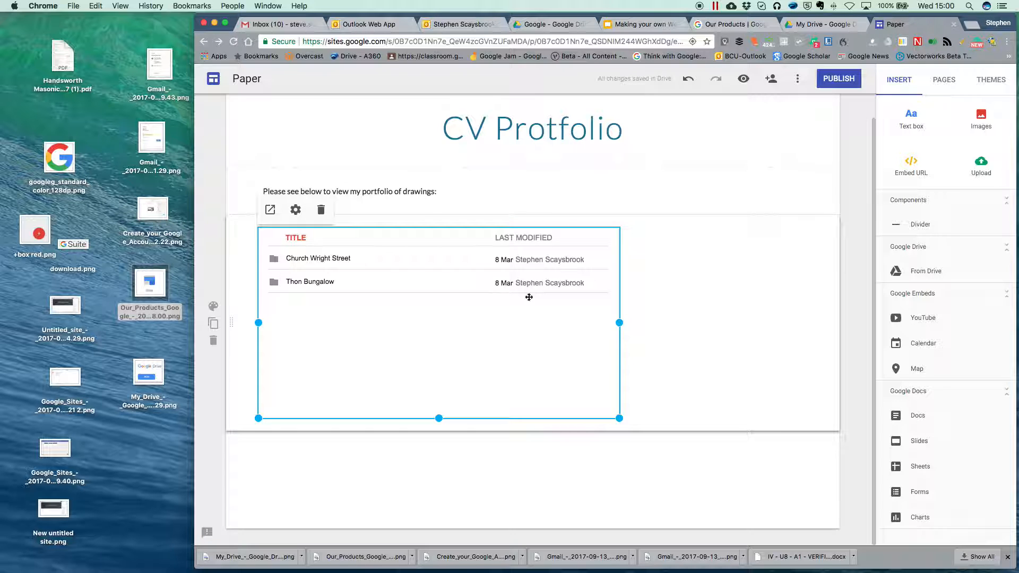
{"action": "left_click", "coordinate": [742, 80]}
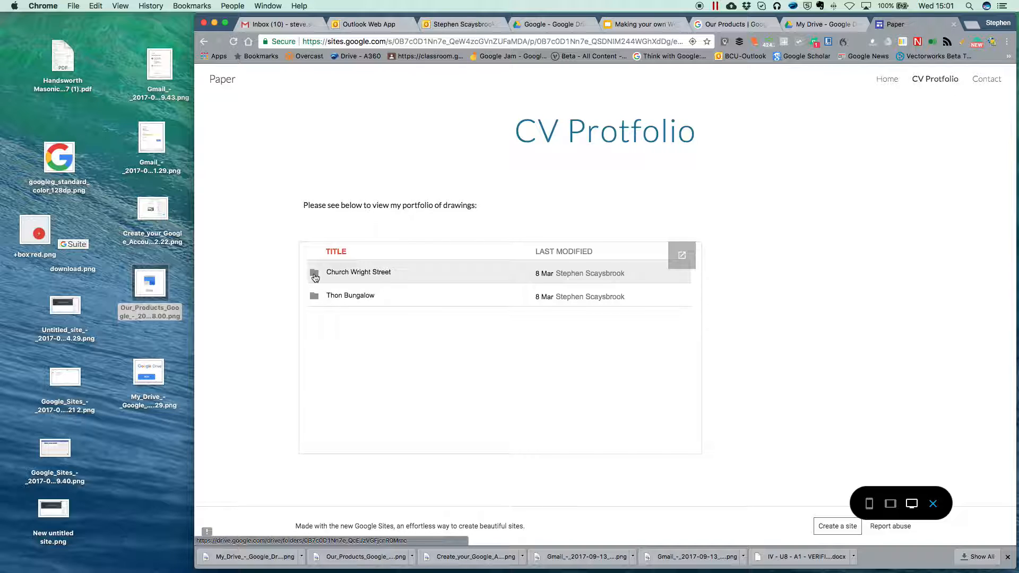
{"action": "left_click", "coordinate": [315, 277]}
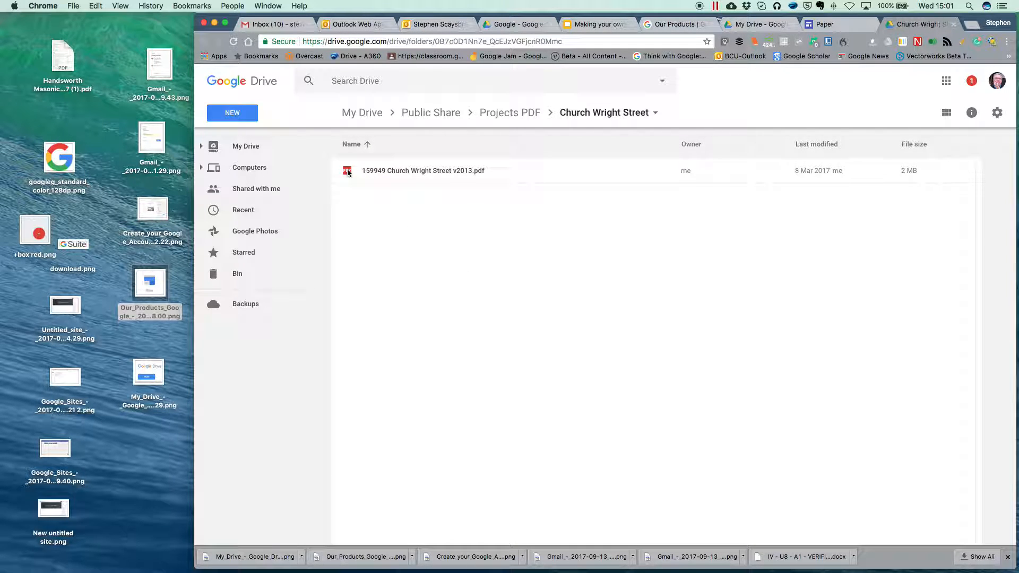
{"action": "double_click", "coordinate": [347, 171]}
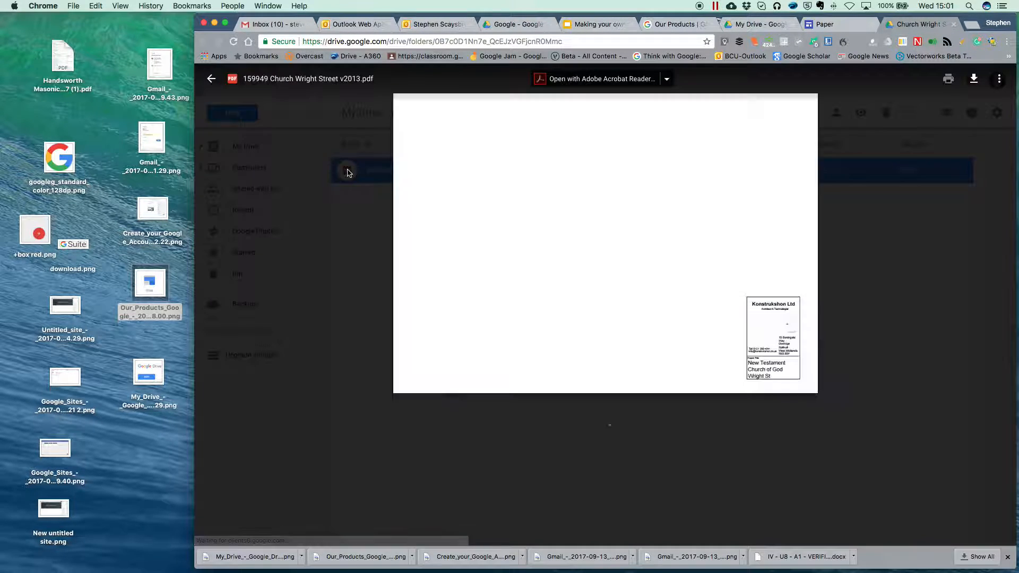
{"action": "scroll", "coordinate": [509, 226], "scroll_direction": "down", "scroll_amount": 5}
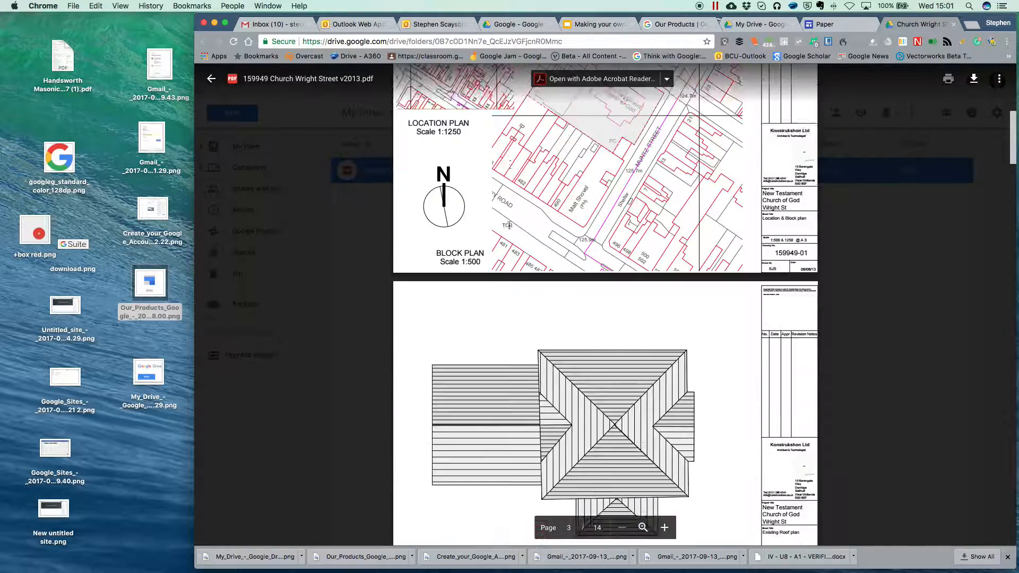
{"action": "scroll", "coordinate": [509, 226], "scroll_direction": "up", "scroll_amount": 3}
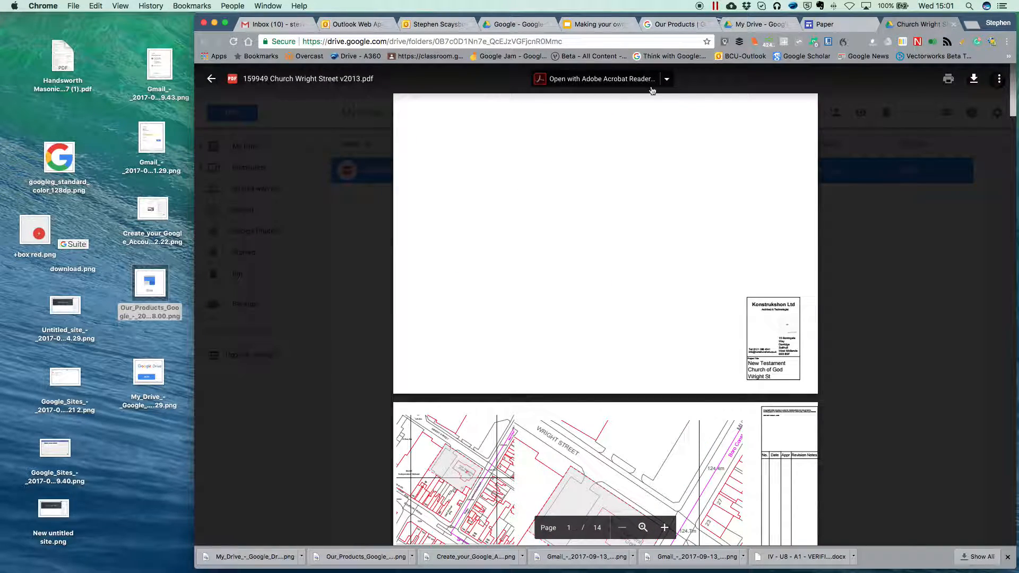
{"action": "left_click", "coordinate": [952, 24]}
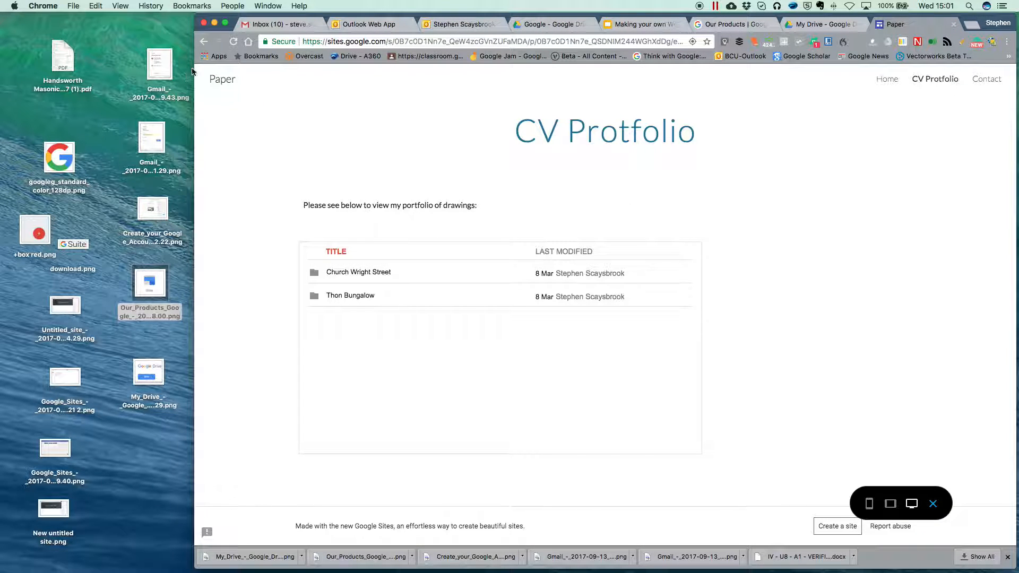
{"action": "left_click", "coordinate": [204, 39]}
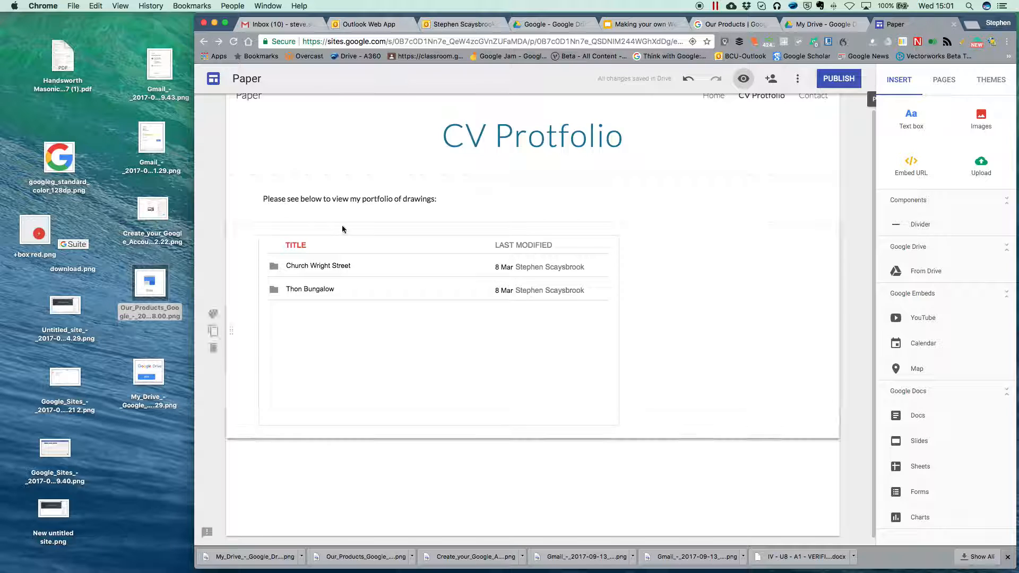
Step: Fix the page title's transposed letters so it reads 'CV Portfolio'
{"action": "left_click", "coordinate": [523, 140]}
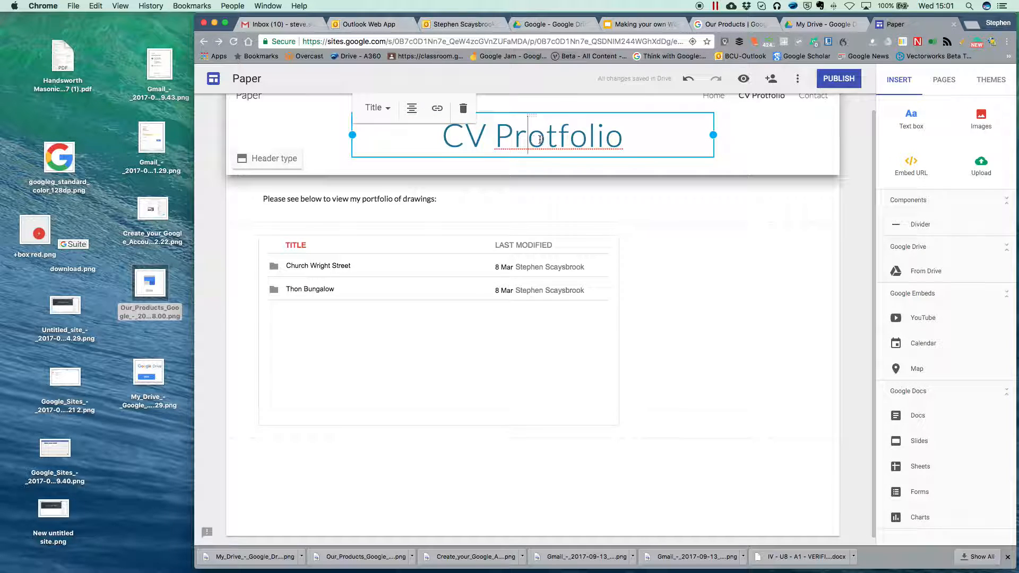
{"action": "key", "text": "BackSpace"}
{"action": "key", "text": "BackSpace"}
{"action": "type", "text": "or"}
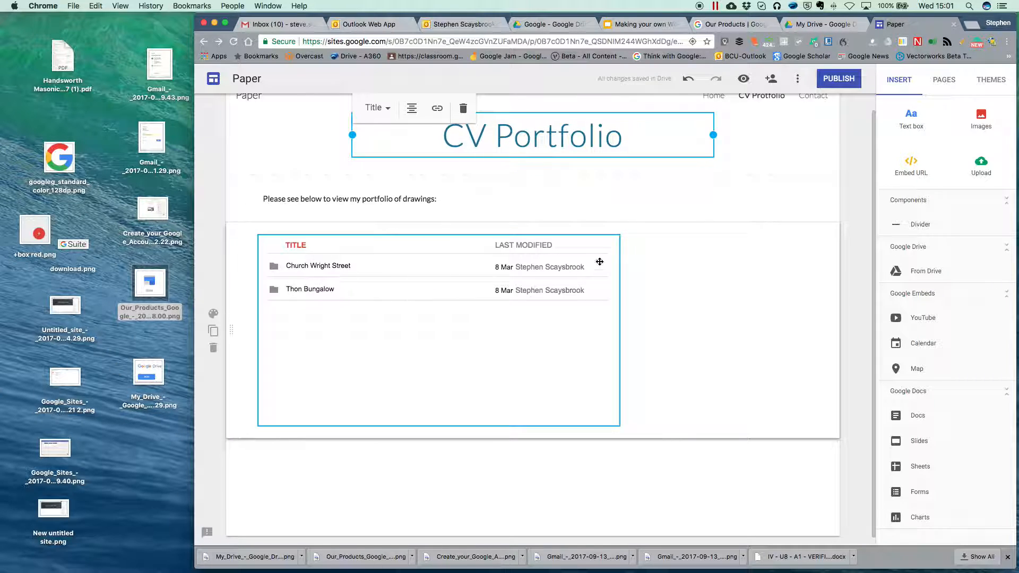
{"action": "left_click", "coordinate": [774, 167]}
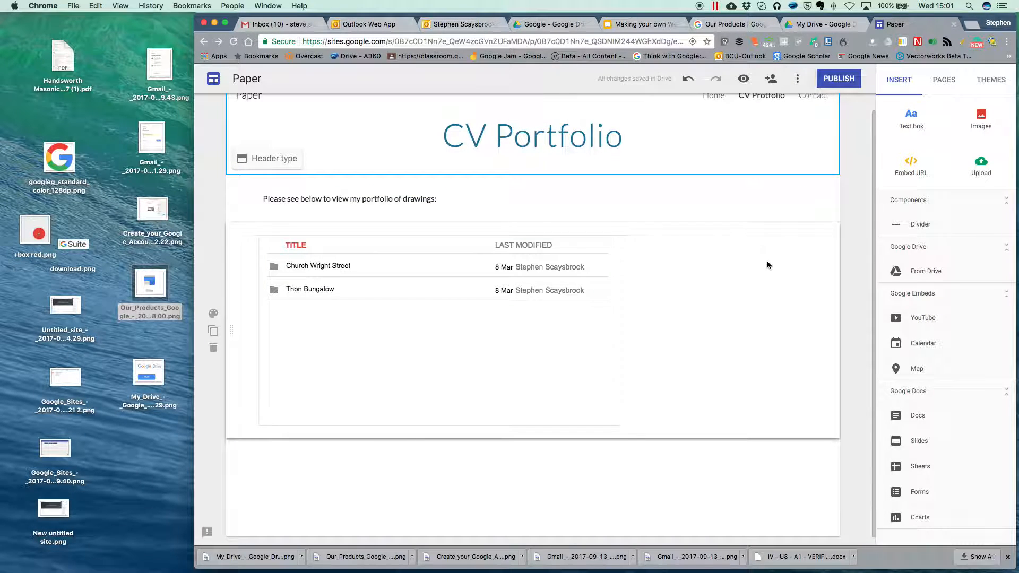
Step: Rename the CV Protfolio entry in the Pages panel to 'CV Portfolio'
{"action": "scroll", "coordinate": [766, 261], "scroll_direction": "up", "scroll_amount": 2}
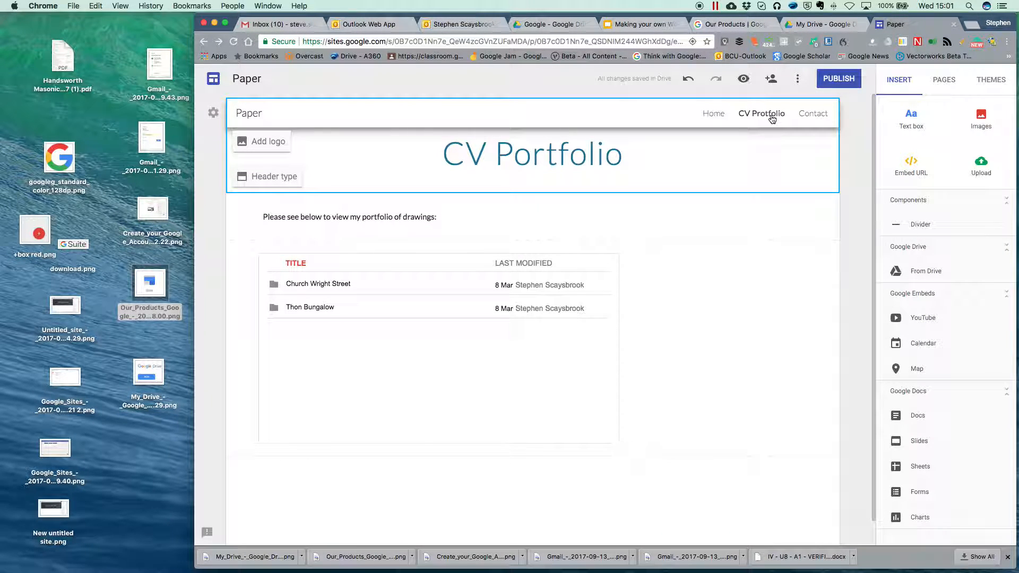
{"action": "left_click", "coordinate": [944, 81]}
{"action": "left_click", "coordinate": [924, 149]}
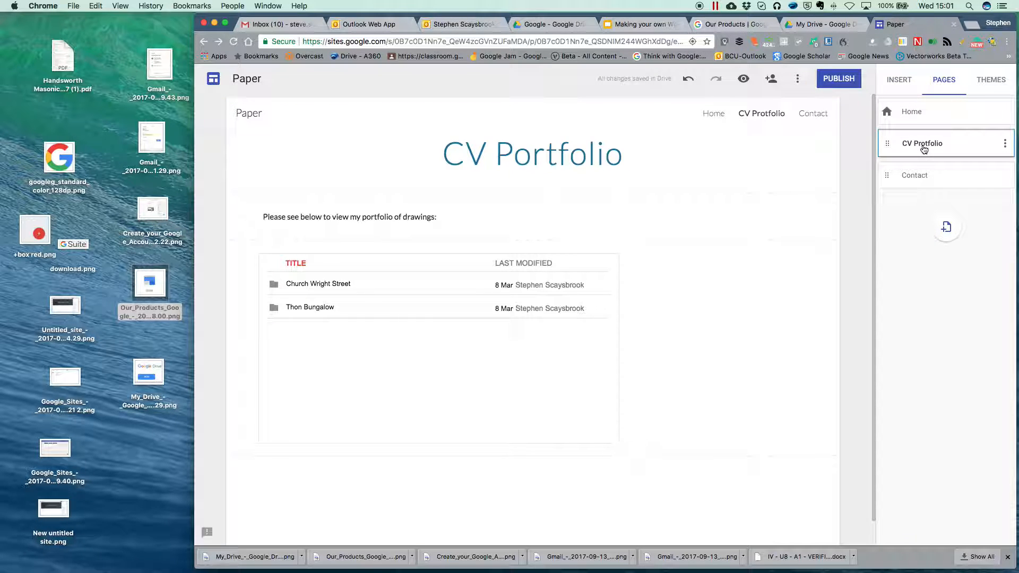
{"action": "left_click", "coordinate": [1005, 144]}
{"action": "left_click", "coordinate": [935, 204]}
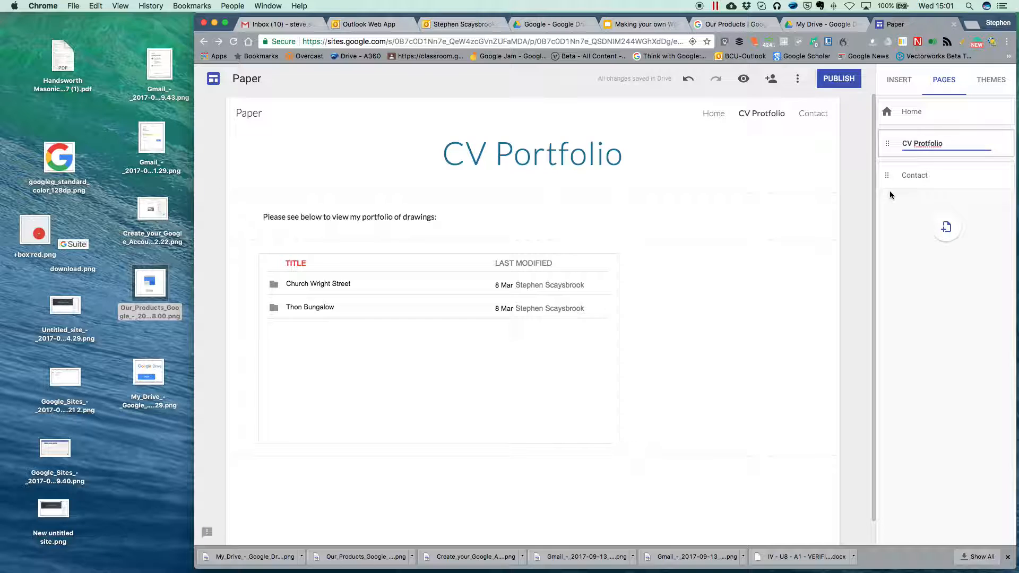
{"action": "key", "text": "BackSpace"}
{"action": "key", "text": "BackSpace"}
{"action": "type", "text": "or"}
{"action": "left_click", "coordinate": [322, 363]}
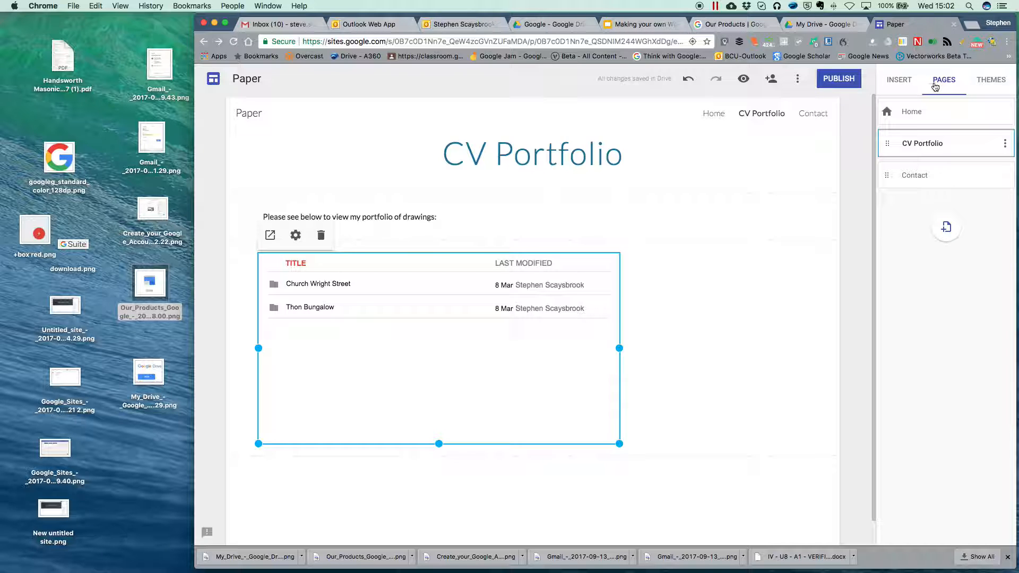
Step: Narrow the Projects PDF Drive embed on the CV Portfolio page to about half width
{"action": "left_click", "coordinate": [917, 112]}
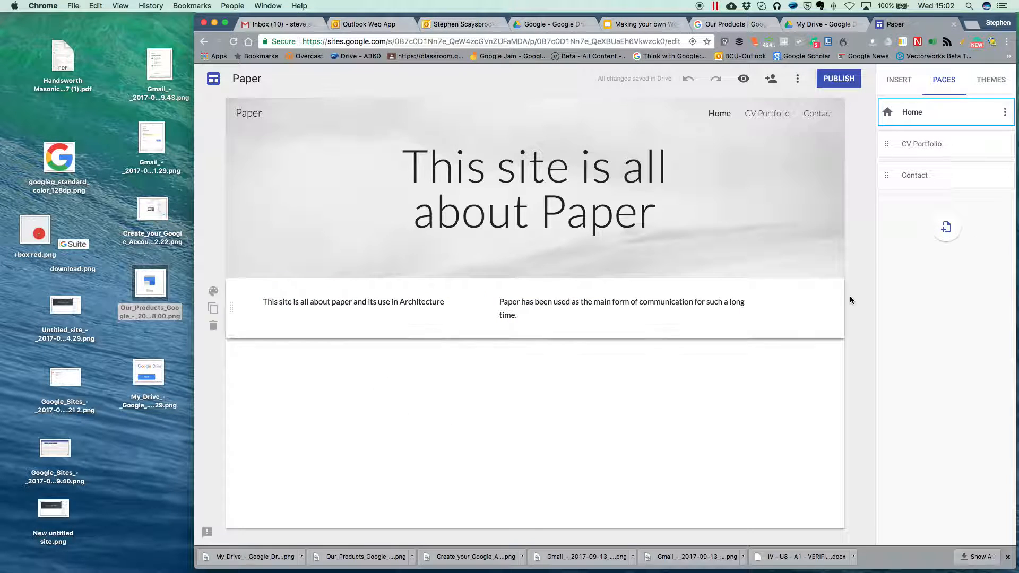
{"action": "left_click", "coordinate": [919, 150]}
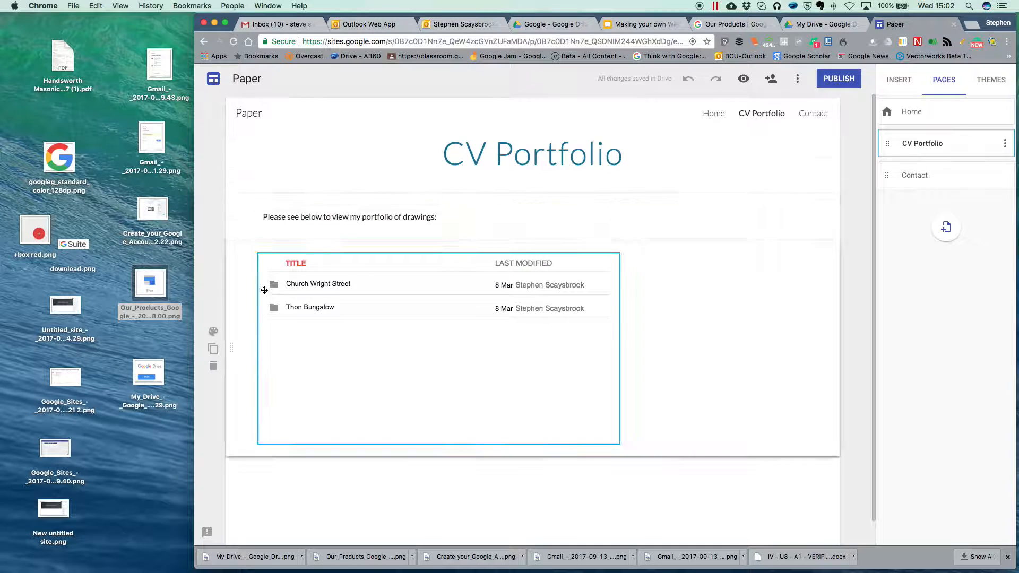
{"action": "left_click", "coordinate": [619, 349]}
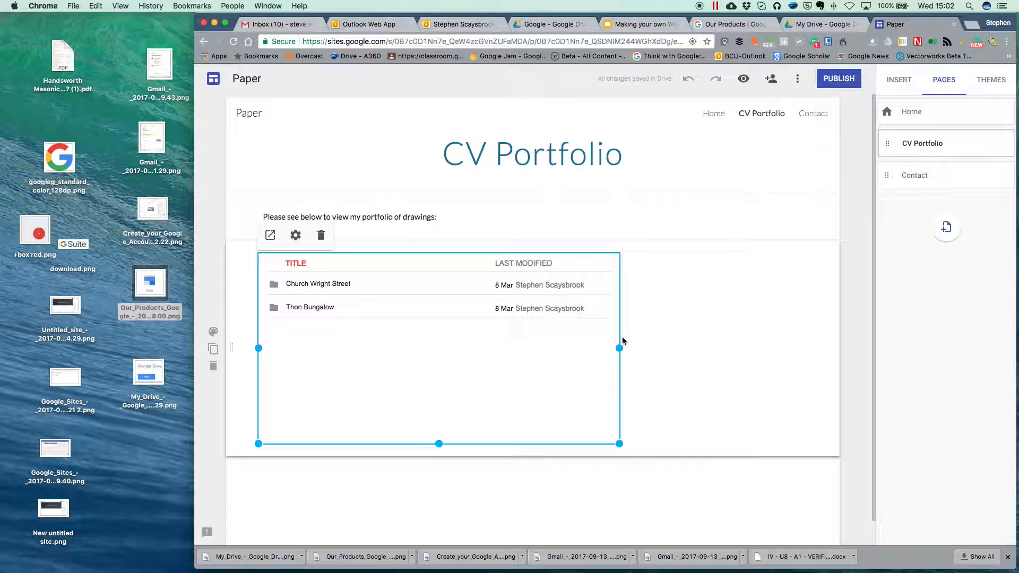
{"action": "left_click_drag", "start_coordinate": [618, 347], "coordinate": [528, 348]}
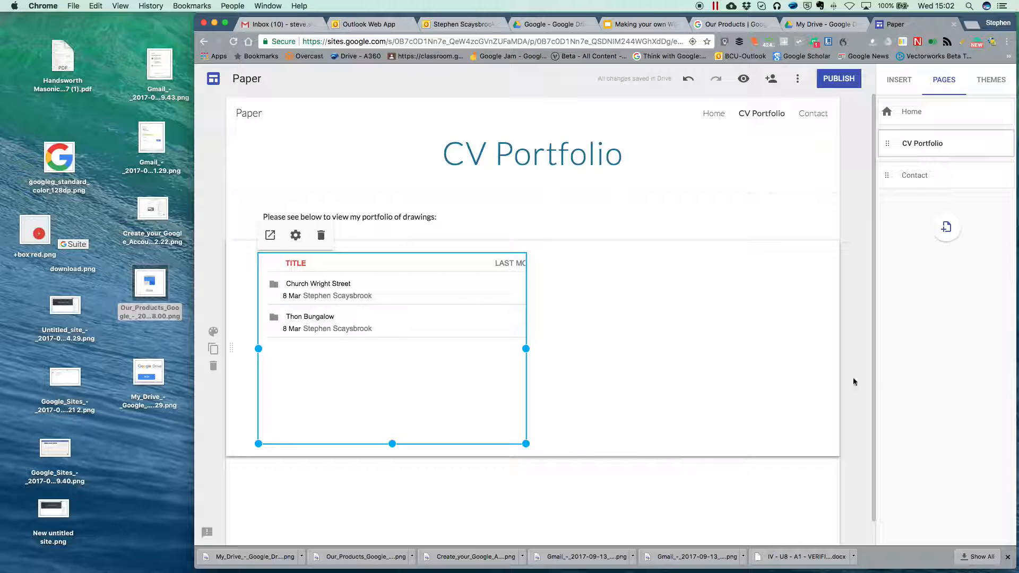
Step: Switch to the Contact page and bring up the Publish to the web dialog
{"action": "left_click", "coordinate": [915, 182]}
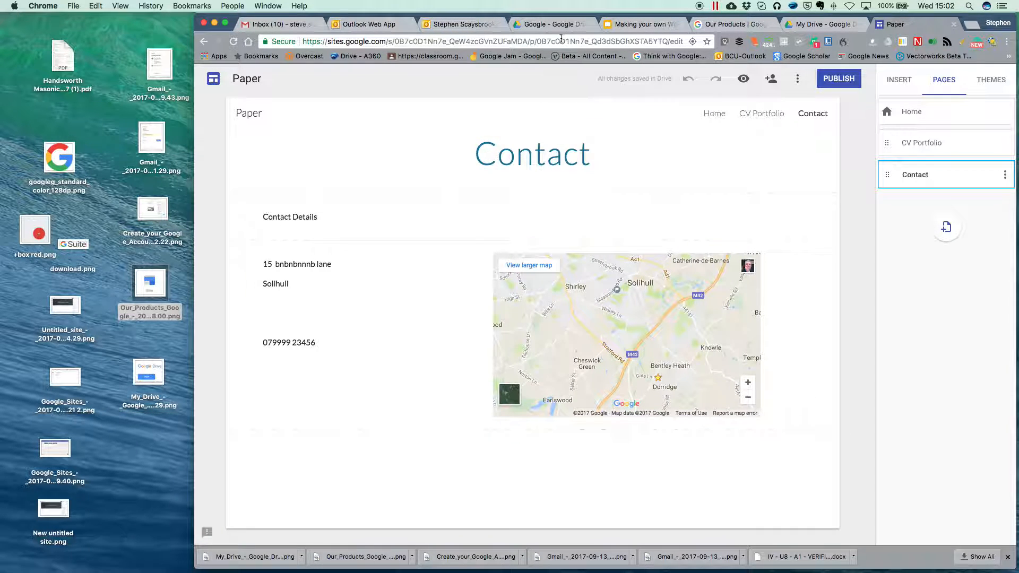
{"action": "left_click", "coordinate": [844, 80]}
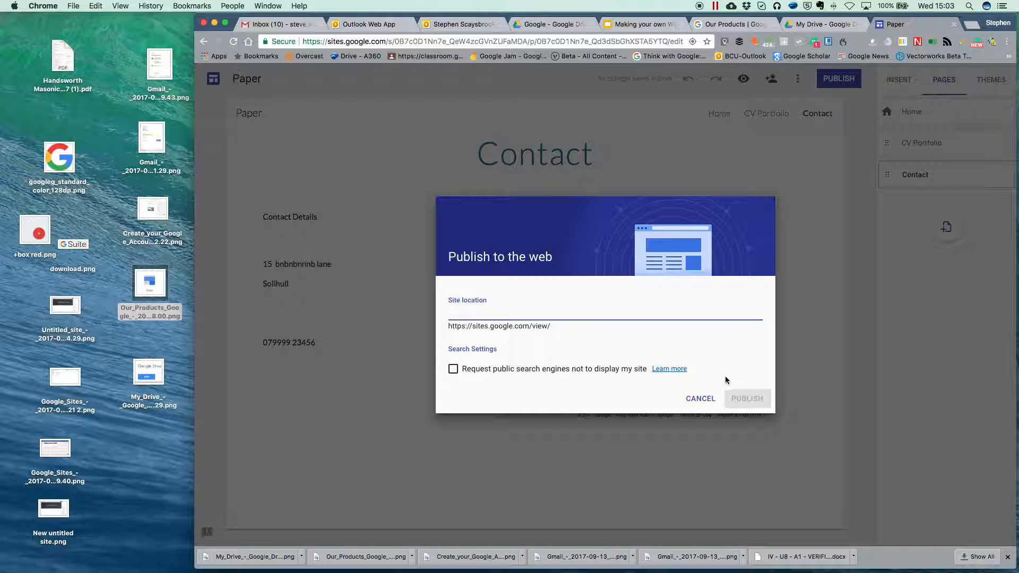
Step: Tick the search-engine option, enter site location 'paper-in-architecture', then cancel without publishing
{"action": "left_click", "coordinate": [452, 370]}
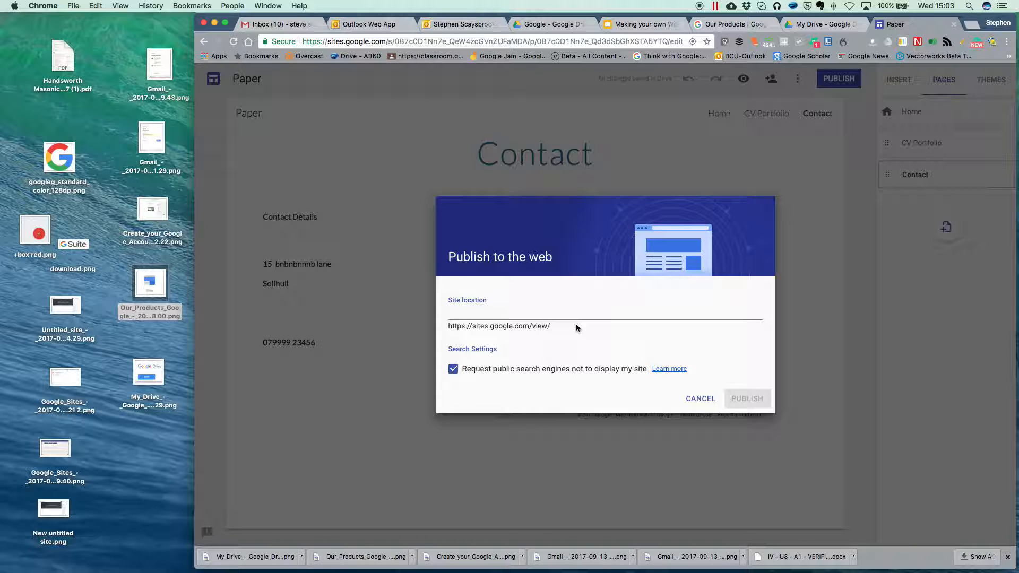
{"action": "left_click", "coordinate": [528, 309]}
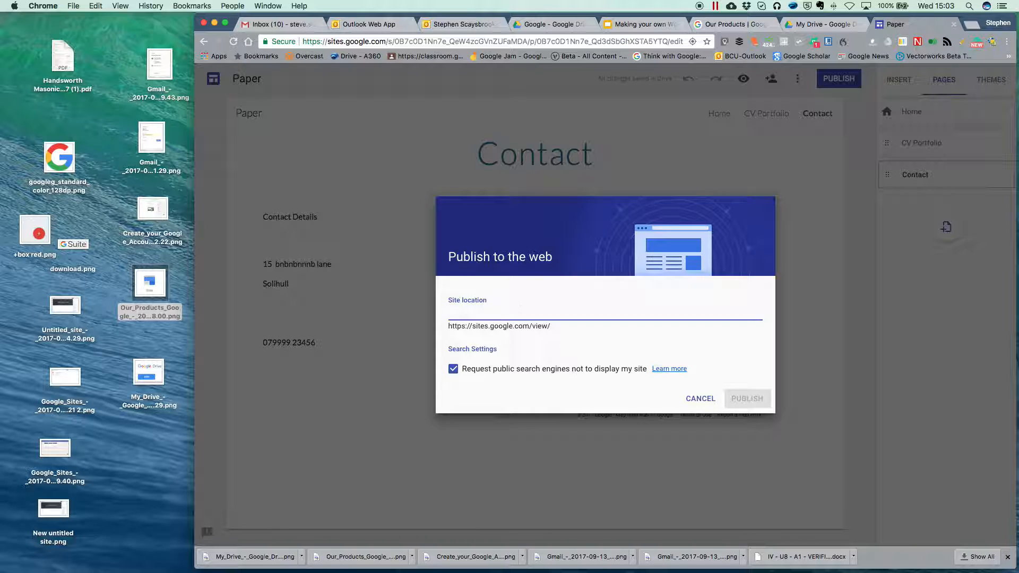
{"action": "type", "text": "paper"}
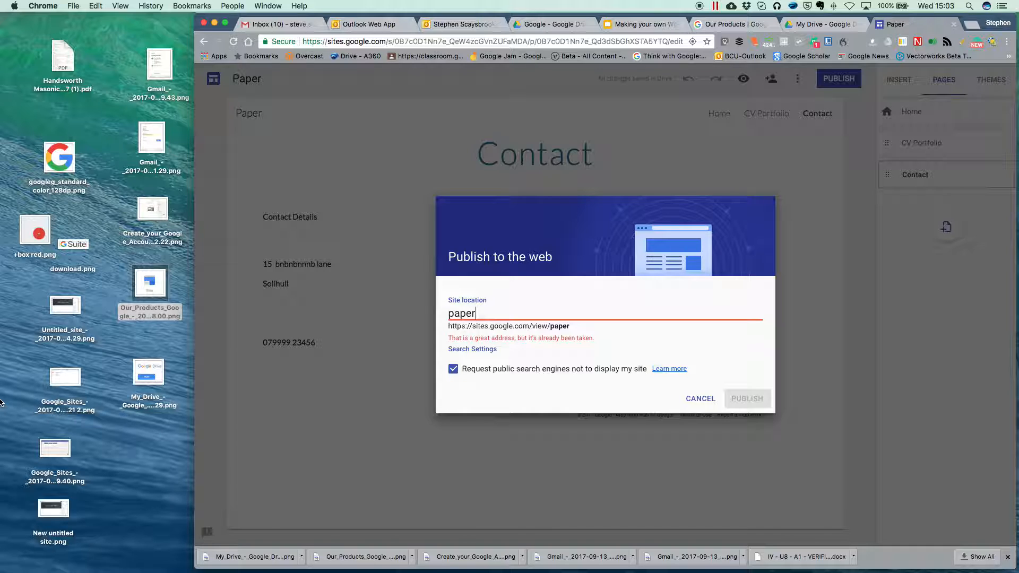
{"action": "type", "text": "-in-architecture"}
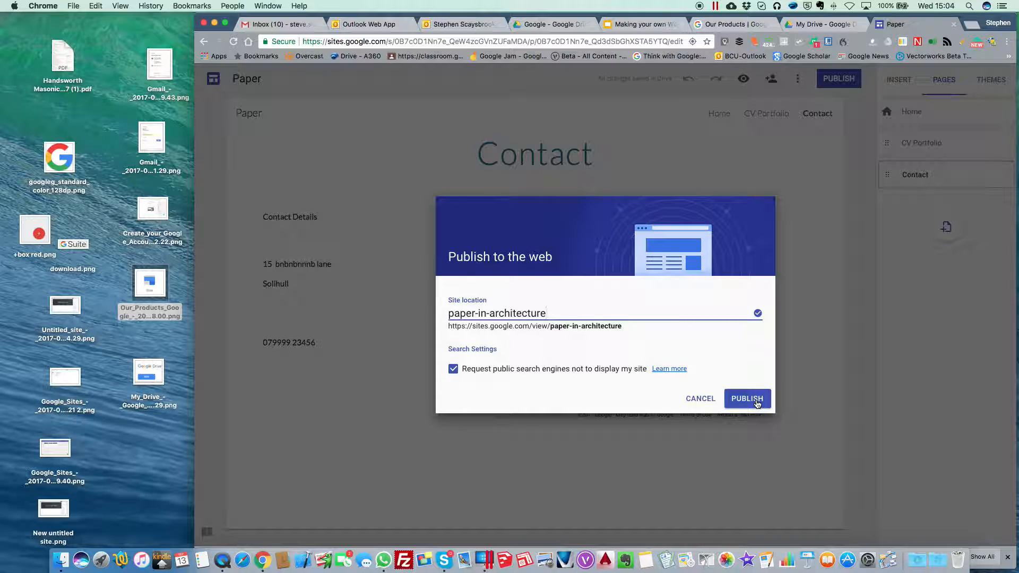
{"action": "left_click", "coordinate": [697, 399]}
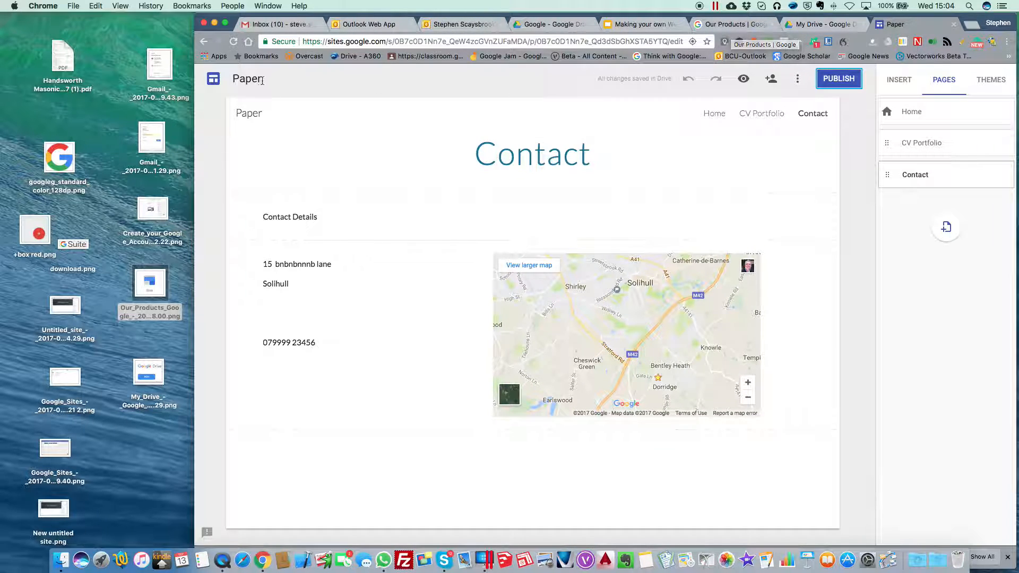
Step: Open the Birmingham City University site's Conferences > Paper Listings page and check its publish settings
{"action": "left_click", "coordinate": [213, 81]}
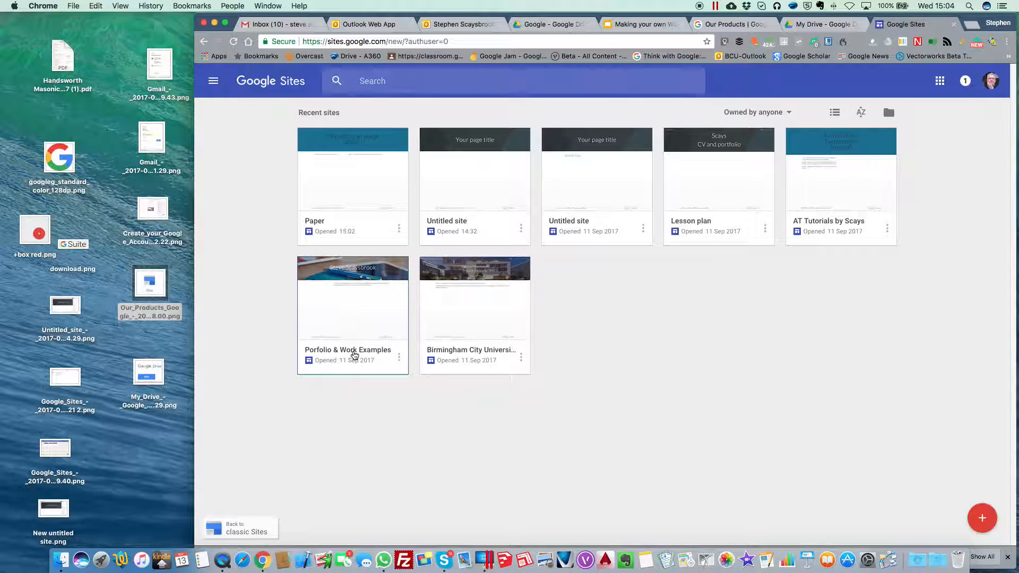
{"action": "left_click", "coordinate": [484, 324]}
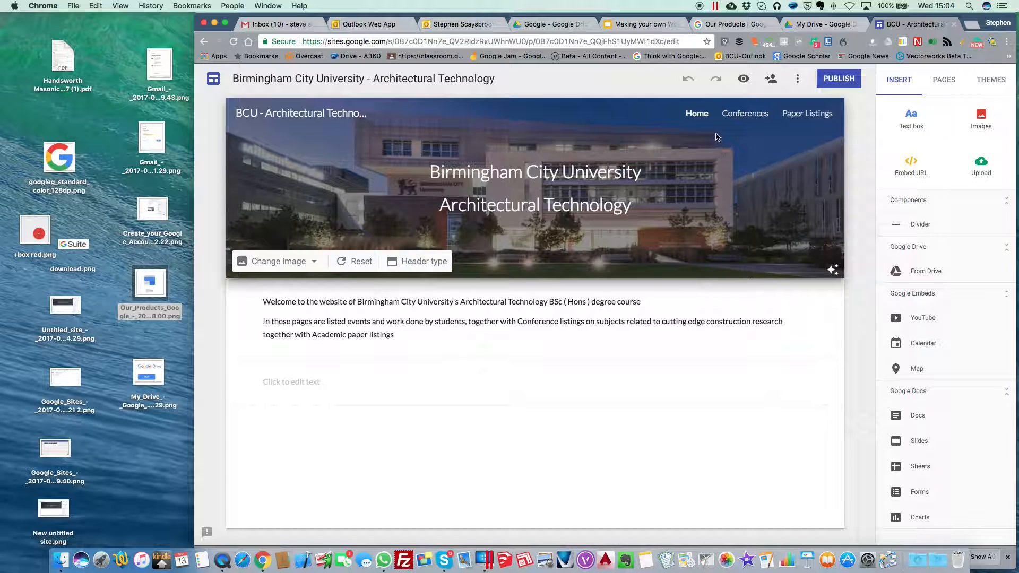
{"action": "left_click", "coordinate": [739, 113]}
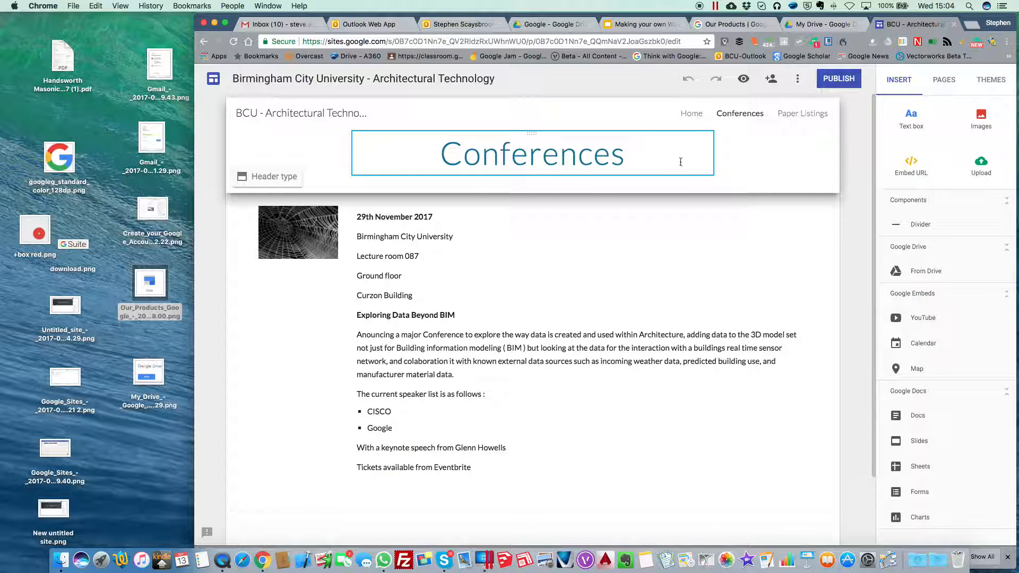
{"action": "left_click", "coordinate": [806, 118]}
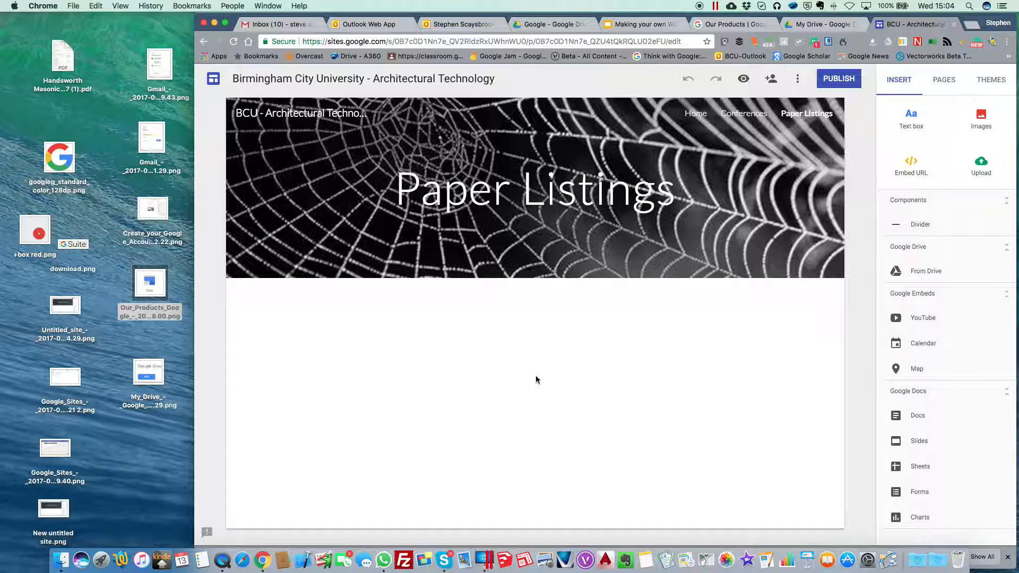
{"action": "left_click", "coordinate": [838, 83]}
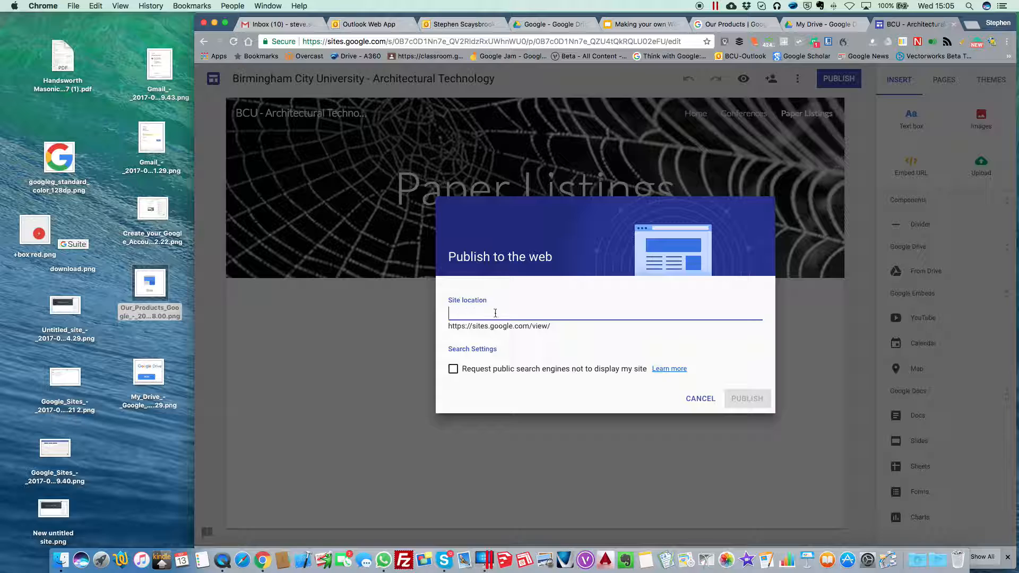
{"action": "left_click", "coordinate": [702, 399]}
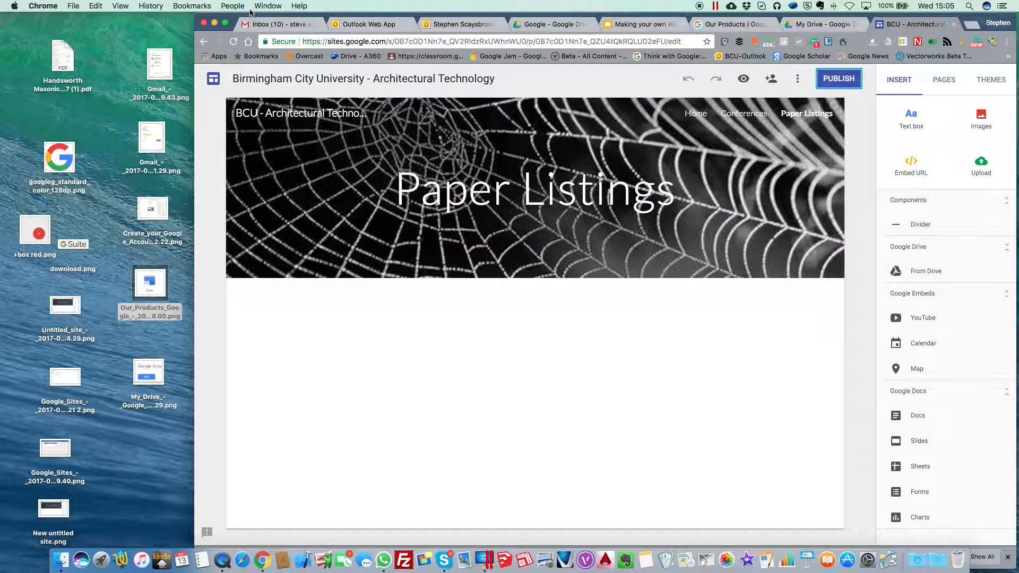
Step: Open the Porfolio & Work Examples site from Sites home and show its extra publish options
{"action": "left_click", "coordinate": [214, 81]}
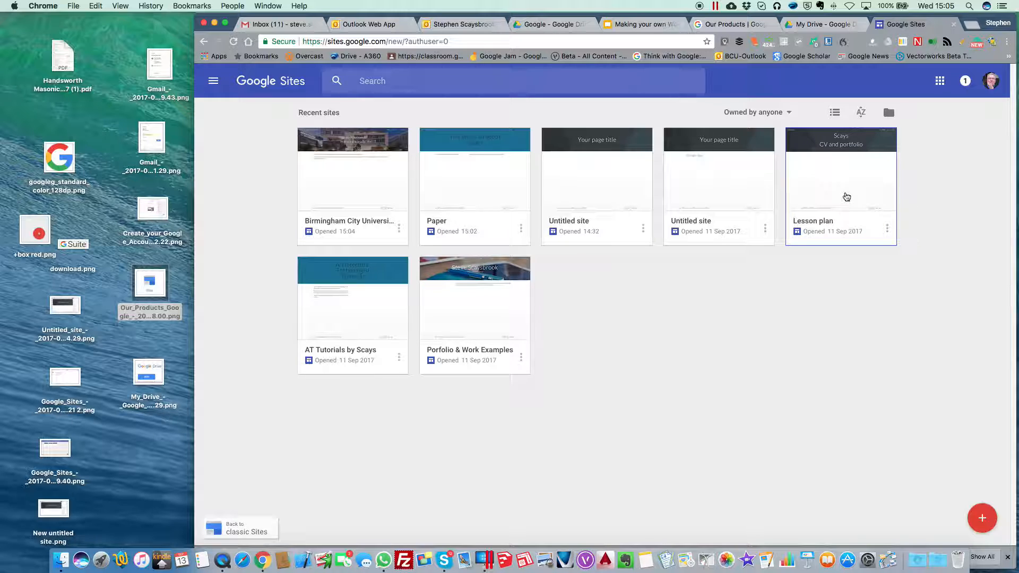
{"action": "left_click", "coordinate": [476, 348]}
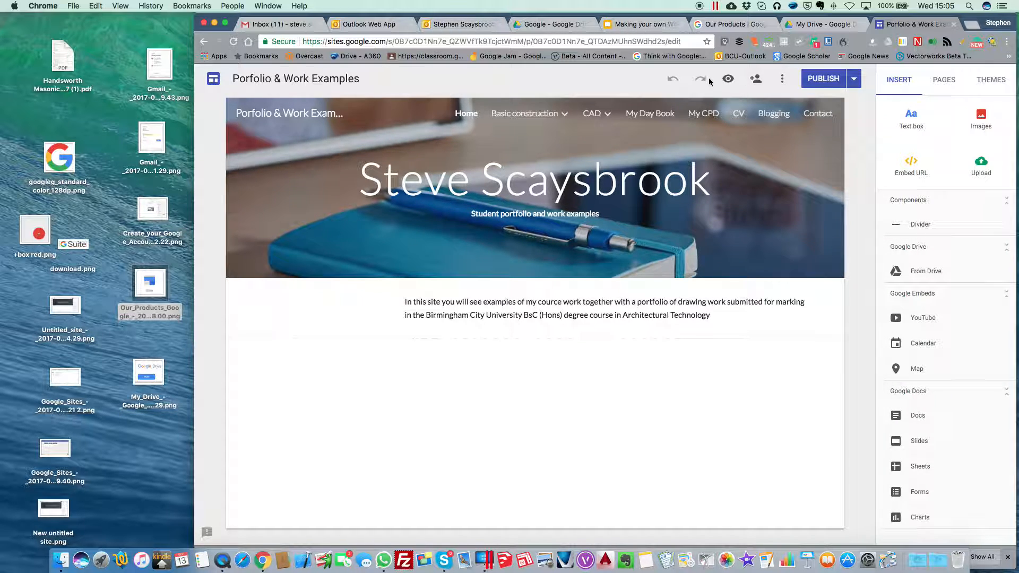
{"action": "left_click", "coordinate": [853, 82]}
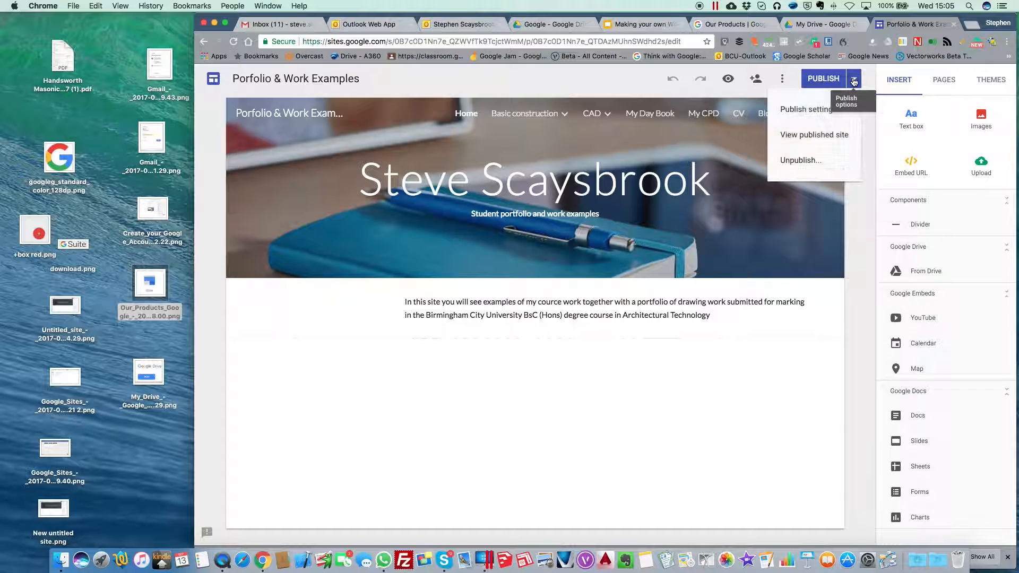
Step: Copy the sites.google.com/view/scays address from Publish settings and open a new browser tab
{"action": "left_click", "coordinate": [835, 111]}
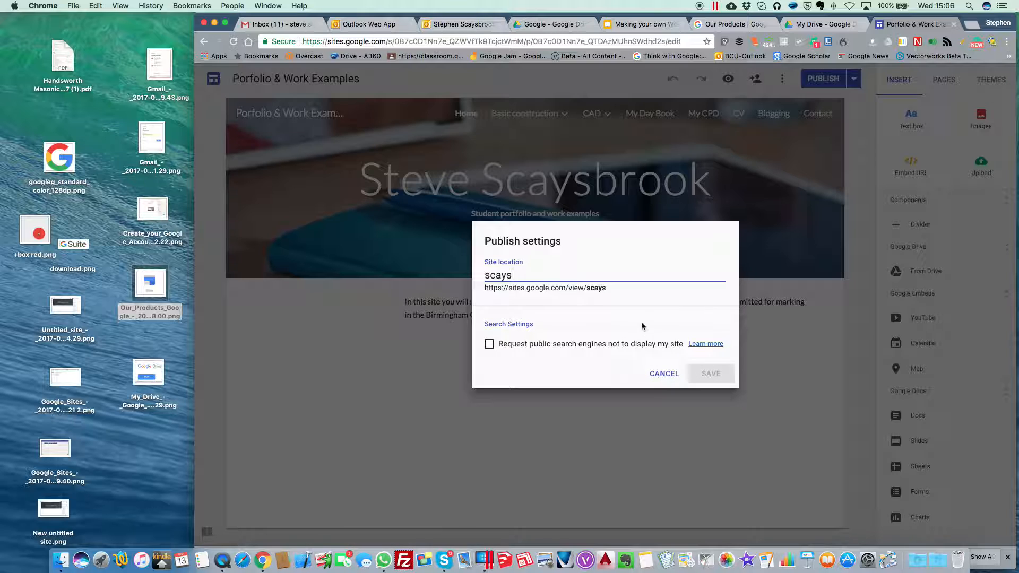
{"action": "left_click_drag", "start_coordinate": [611, 287], "coordinate": [484, 287]}
{"action": "key", "text": "ctrl+c"}
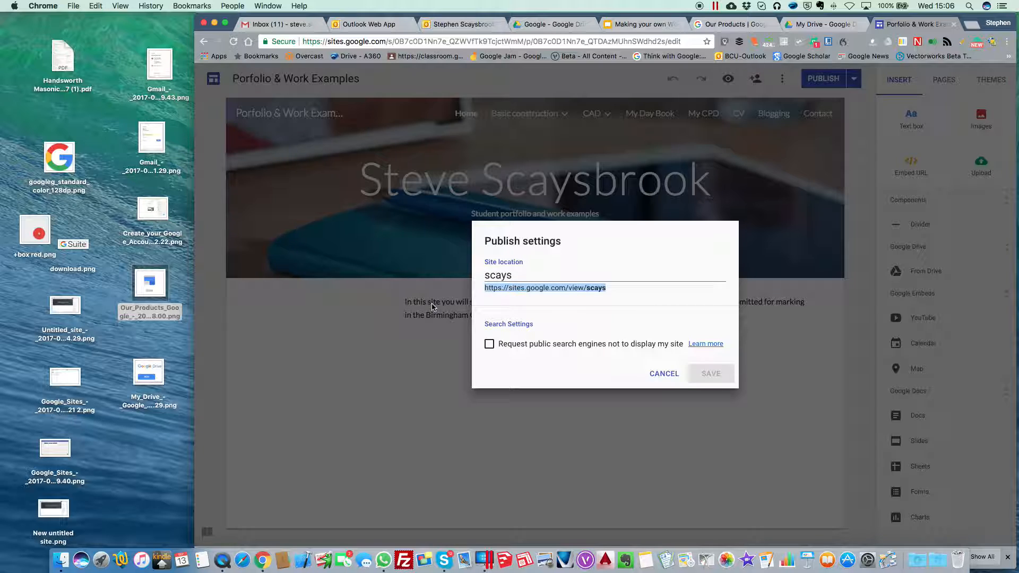
{"action": "left_click", "coordinate": [971, 24]}
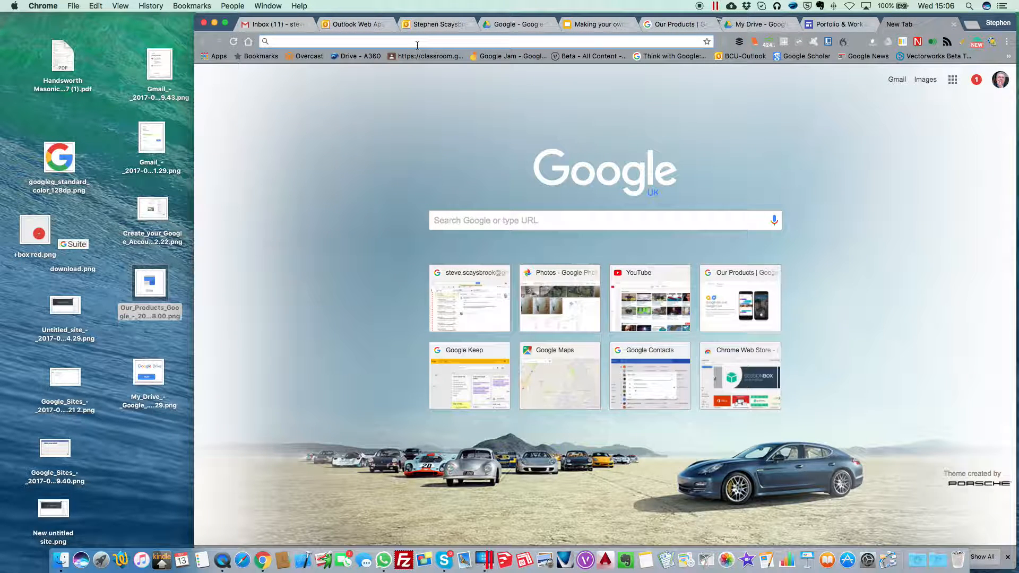
Step: Load the published portfolio site from the copied address and go to its My CPD page
{"action": "key", "text": "ctrl+v"}
{"action": "key", "text": "Return"}
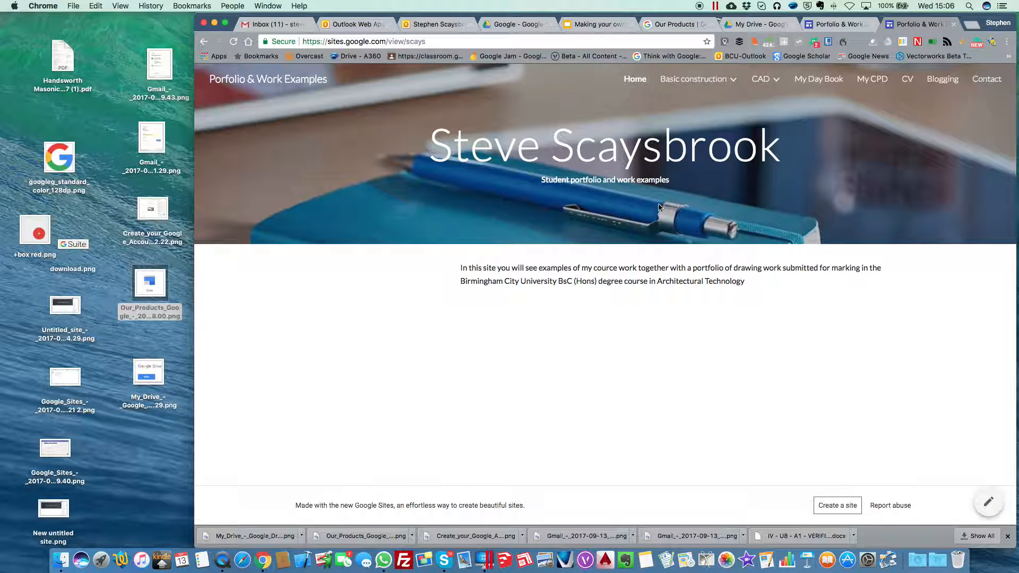
{"action": "mouse_move", "coordinate": [711, 82]}
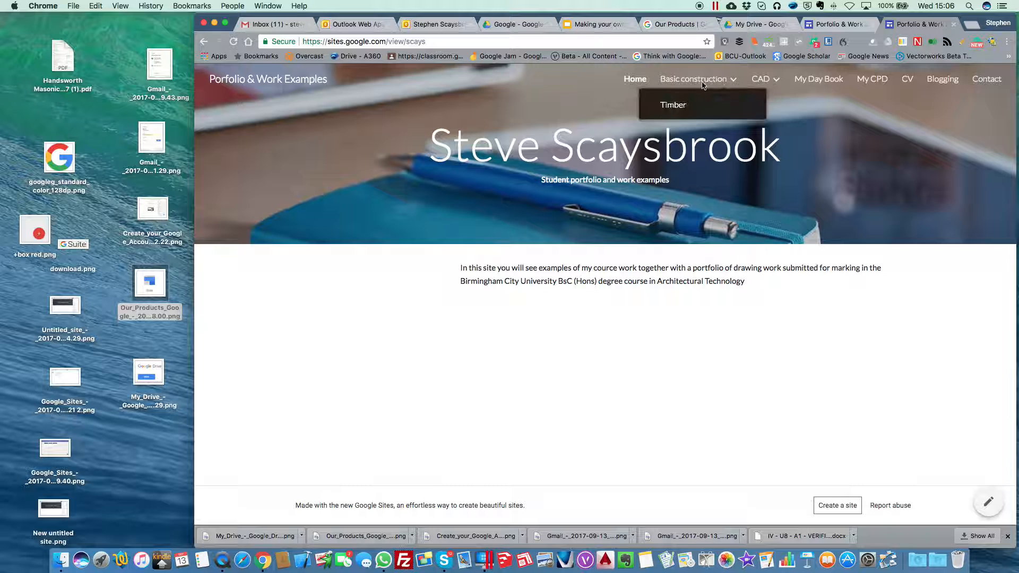
{"action": "left_click", "coordinate": [680, 83]}
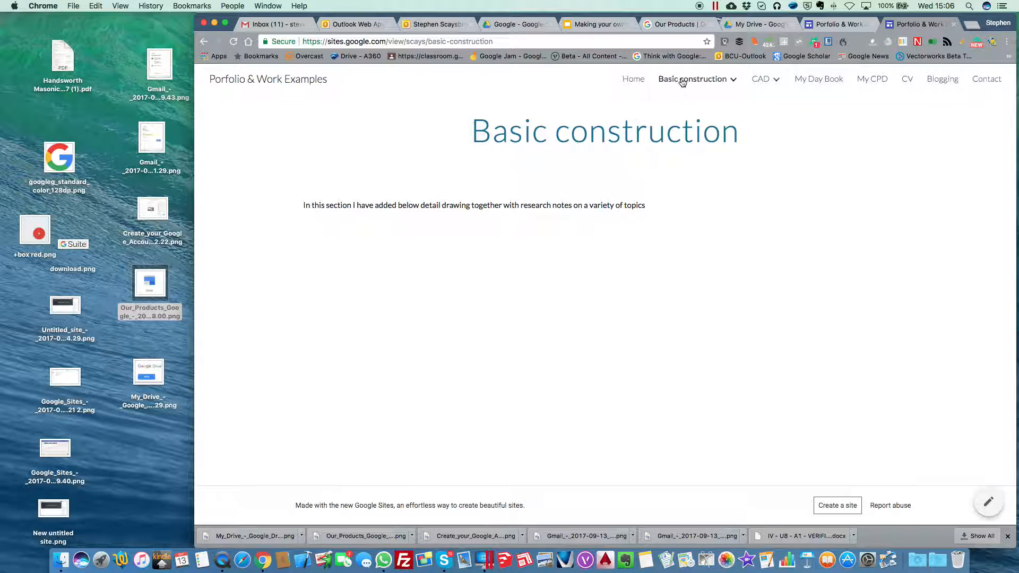
{"action": "mouse_move", "coordinate": [764, 79]}
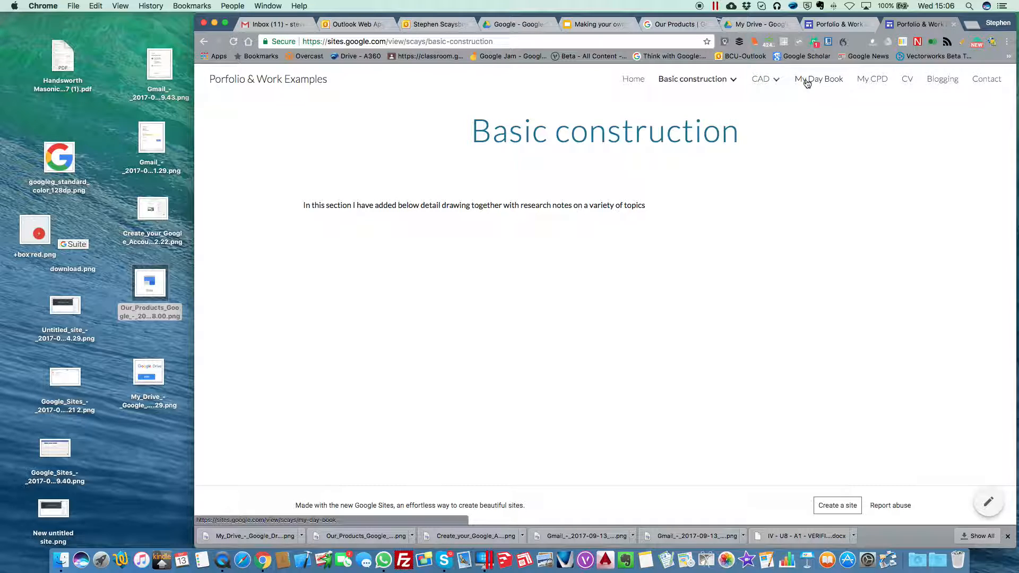
{"action": "left_click", "coordinate": [870, 80]}
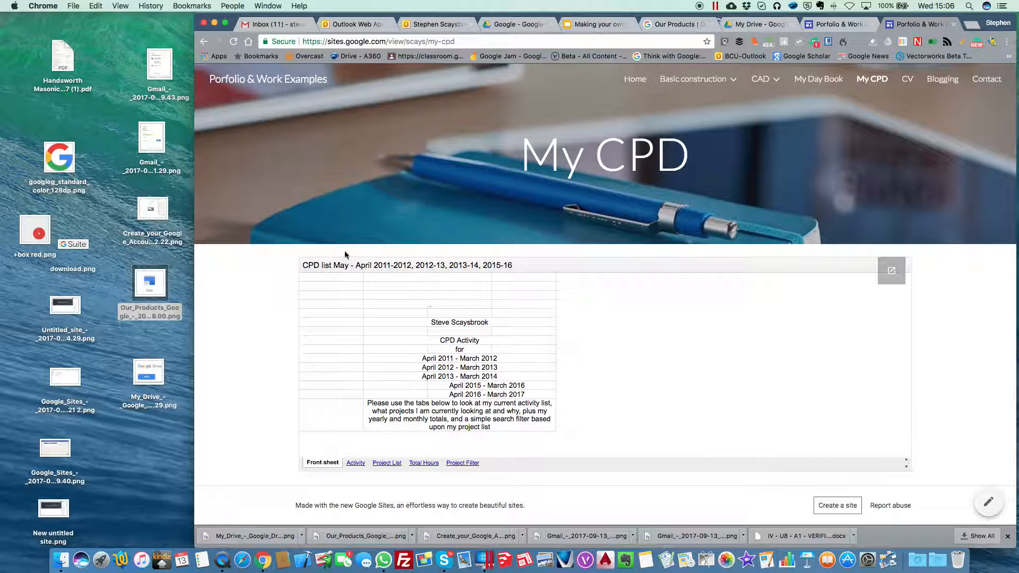
Step: Browse the Activity, Project List, Total Hours and Project Filter sheets, then view the Contact page
{"action": "left_click", "coordinate": [355, 464]}
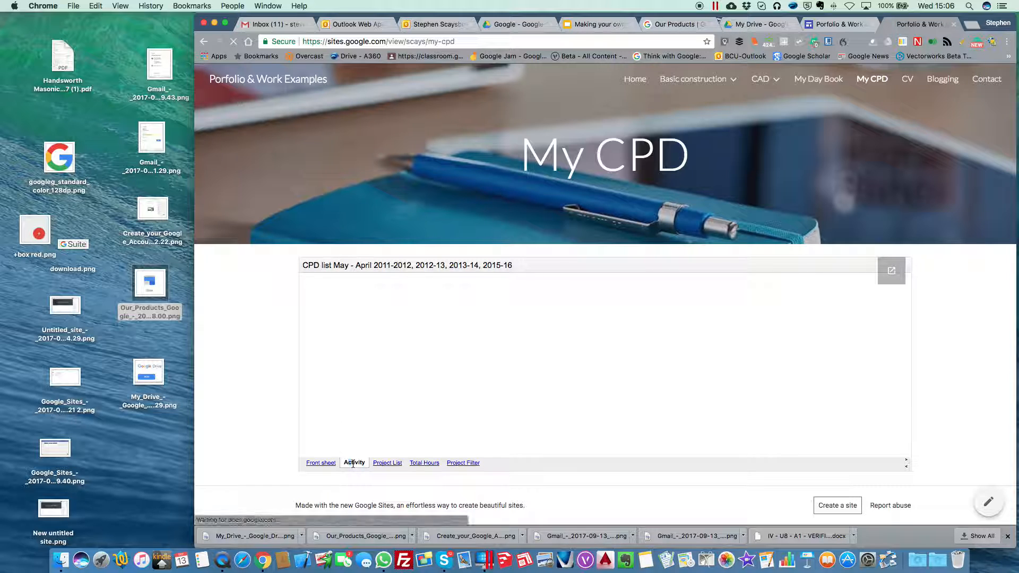
{"action": "left_click", "coordinate": [387, 463]}
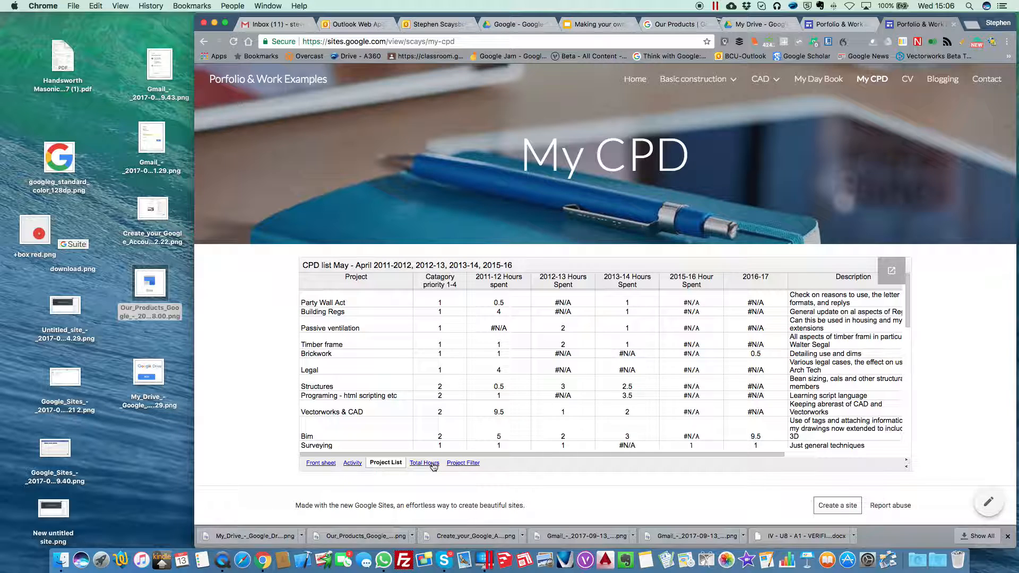
{"action": "left_click", "coordinate": [433, 465]}
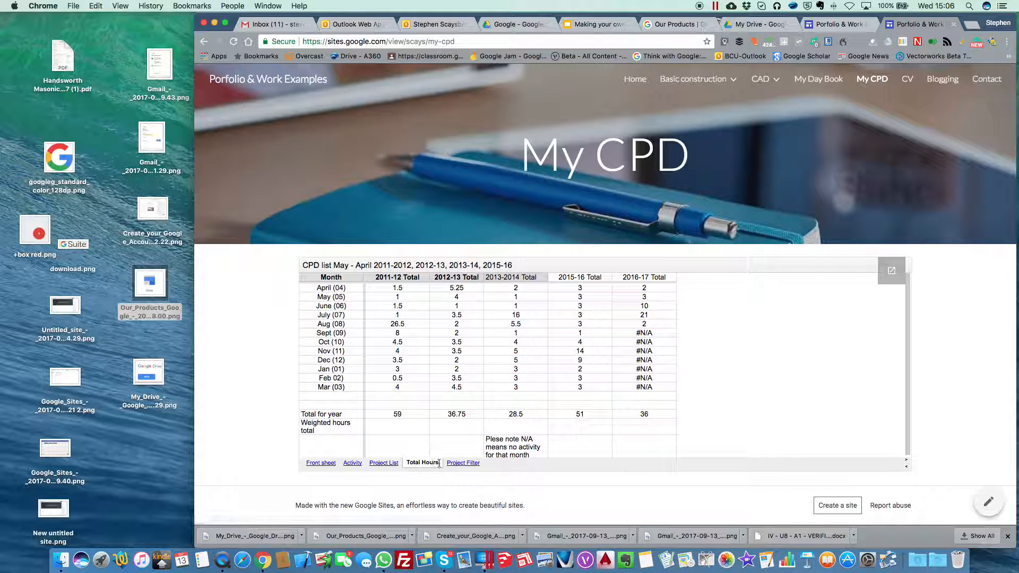
{"action": "left_click", "coordinate": [467, 464]}
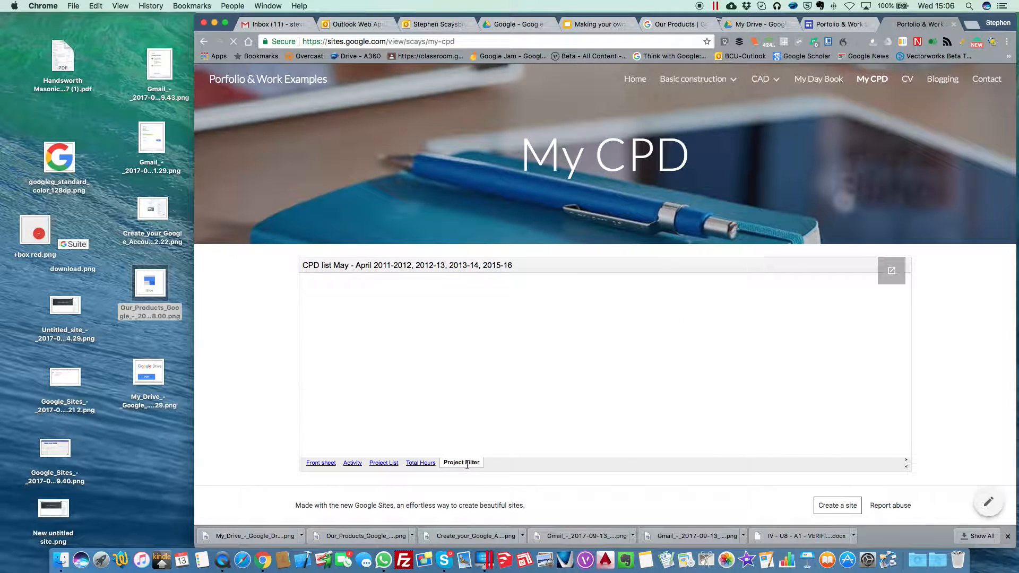
{"action": "left_click", "coordinate": [355, 463]}
{"action": "scroll", "coordinate": [493, 385], "scroll_direction": "down", "scroll_amount": 10}
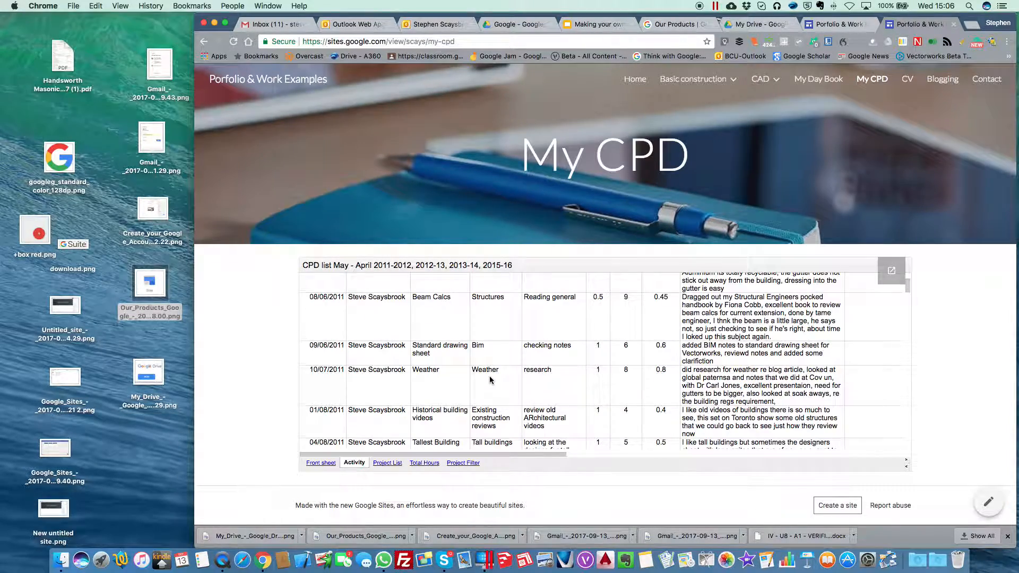
{"action": "scroll", "coordinate": [489, 377], "scroll_direction": "down", "scroll_amount": 5}
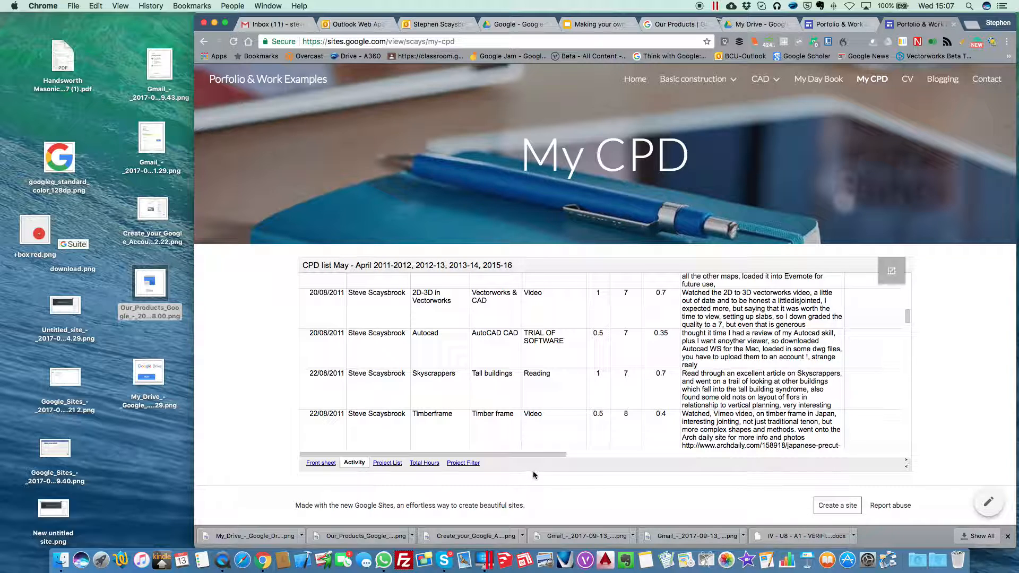
{"action": "left_click", "coordinate": [986, 80]}
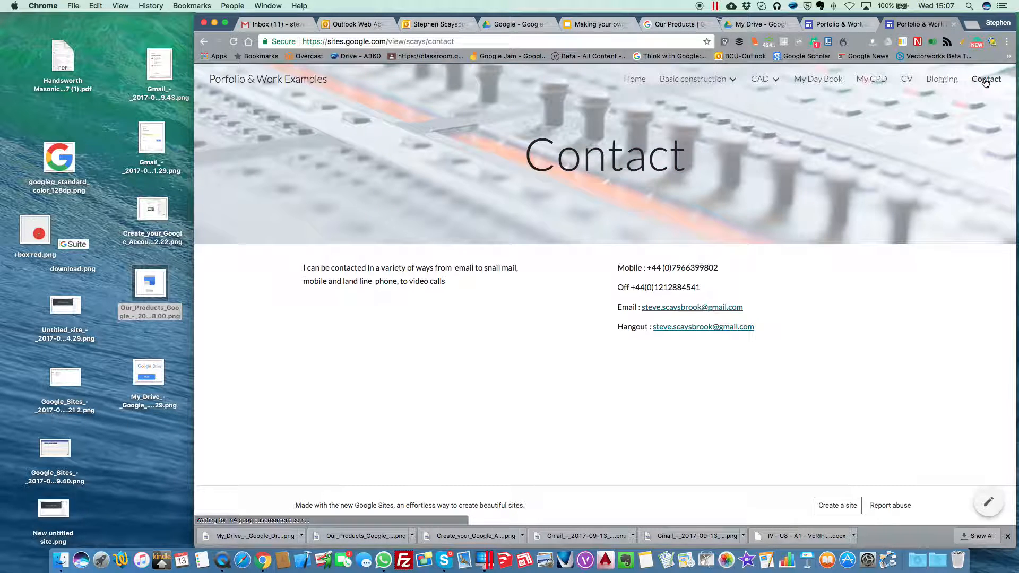
Step: Close the duplicate published Contact page tab and cancel the Publish settings, returning to the Porfolio & Work Examples Home page
{"action": "left_click", "coordinate": [840, 25]}
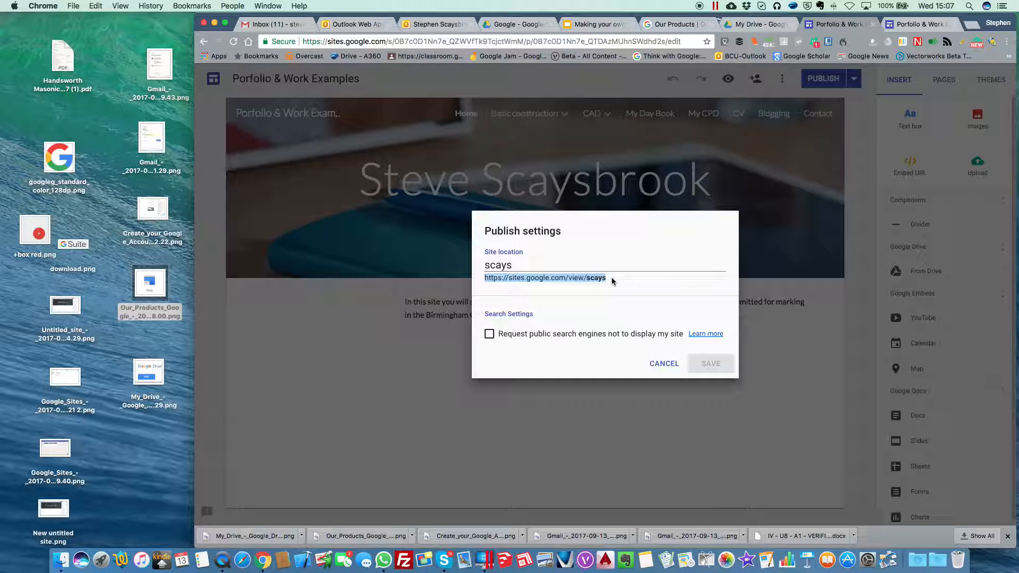
{"action": "left_click", "coordinate": [929, 24]}
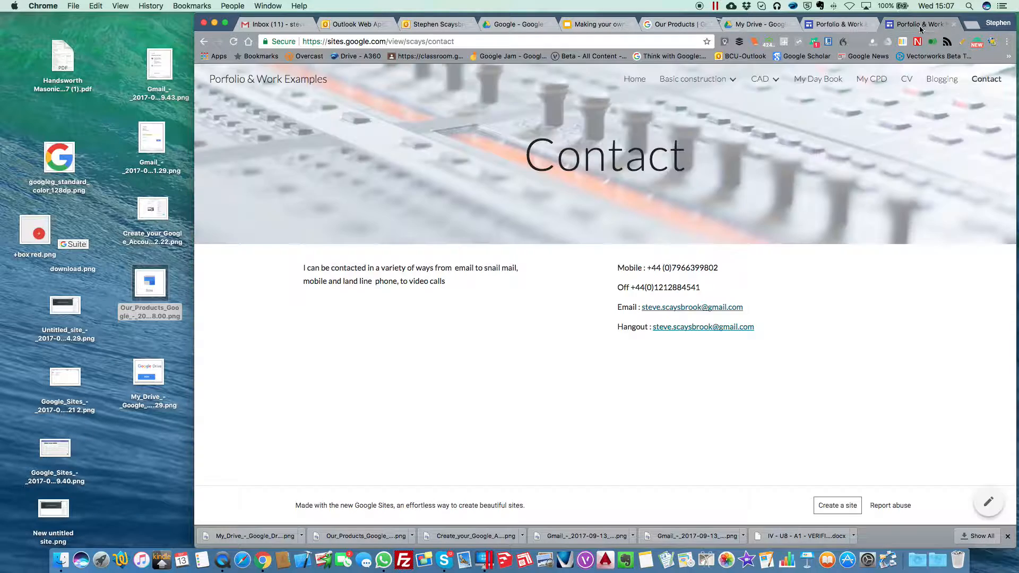
{"action": "left_click", "coordinate": [954, 24]}
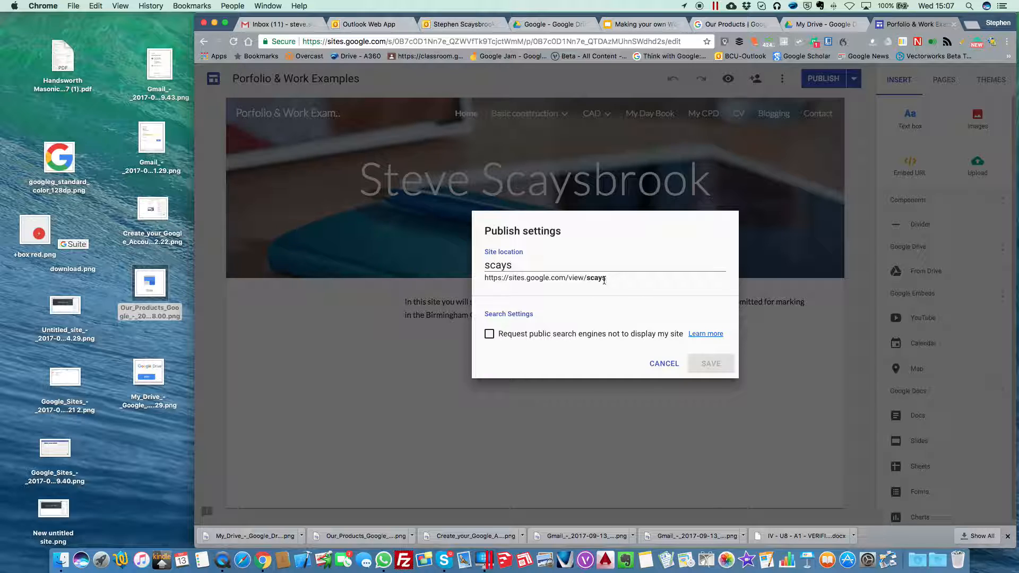
{"action": "left_click", "coordinate": [662, 363]}
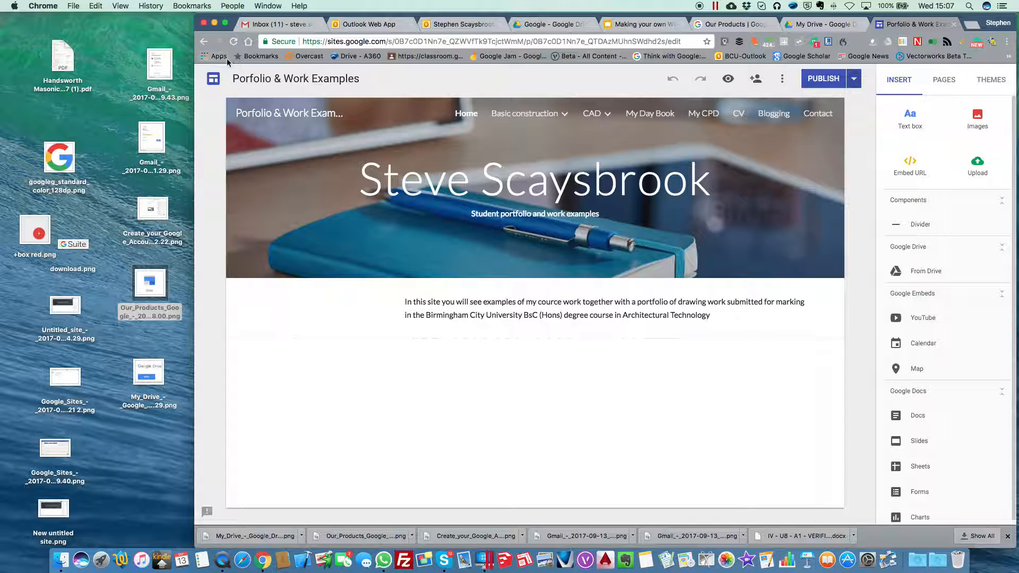
Step: Reopen the Paper site from the Google Sites home list of recent sites
{"action": "left_click", "coordinate": [213, 79]}
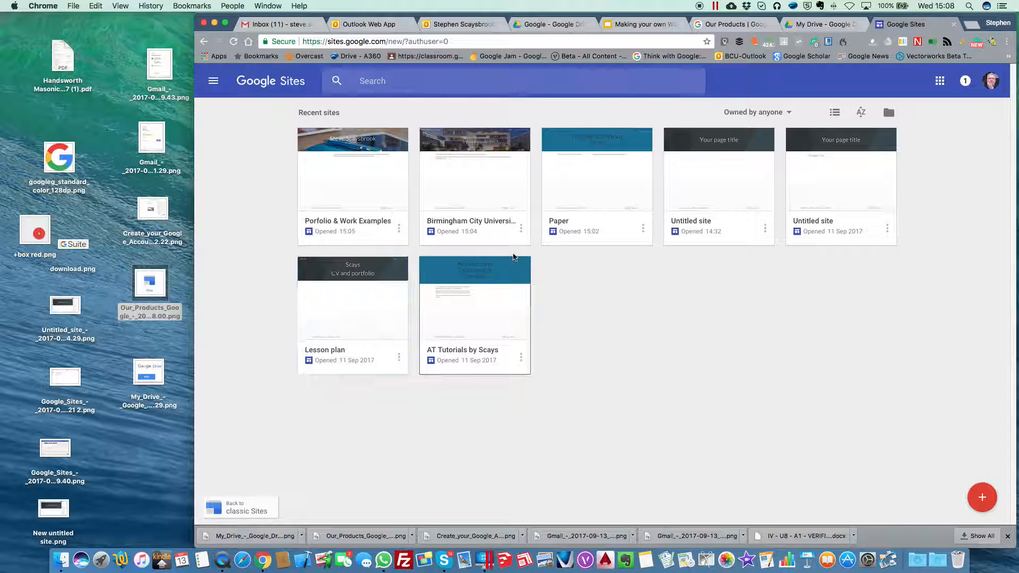
{"action": "left_click", "coordinate": [608, 194]}
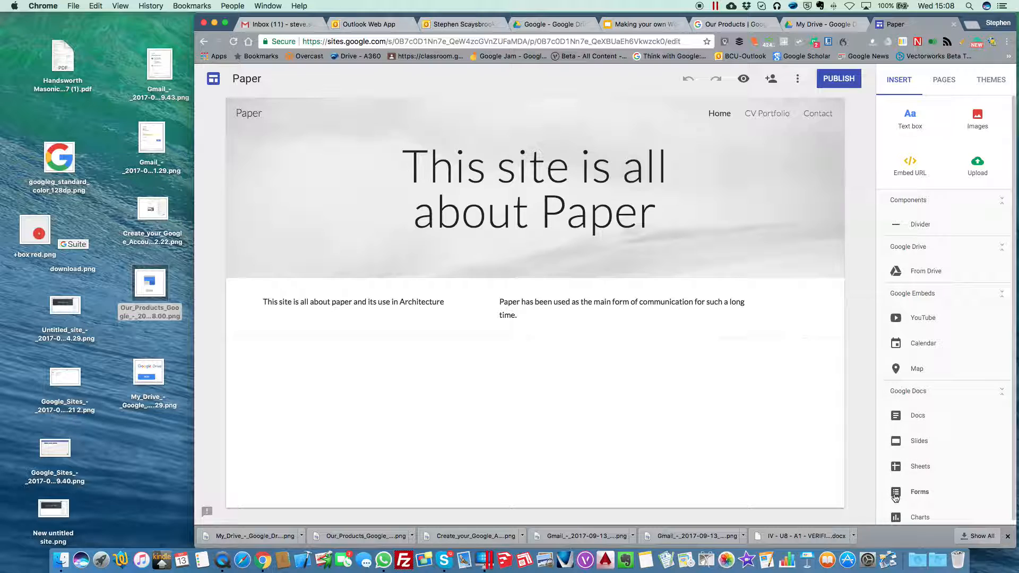
{"action": "scroll", "coordinate": [900, 467], "scroll_direction": "down", "scroll_amount": 1}
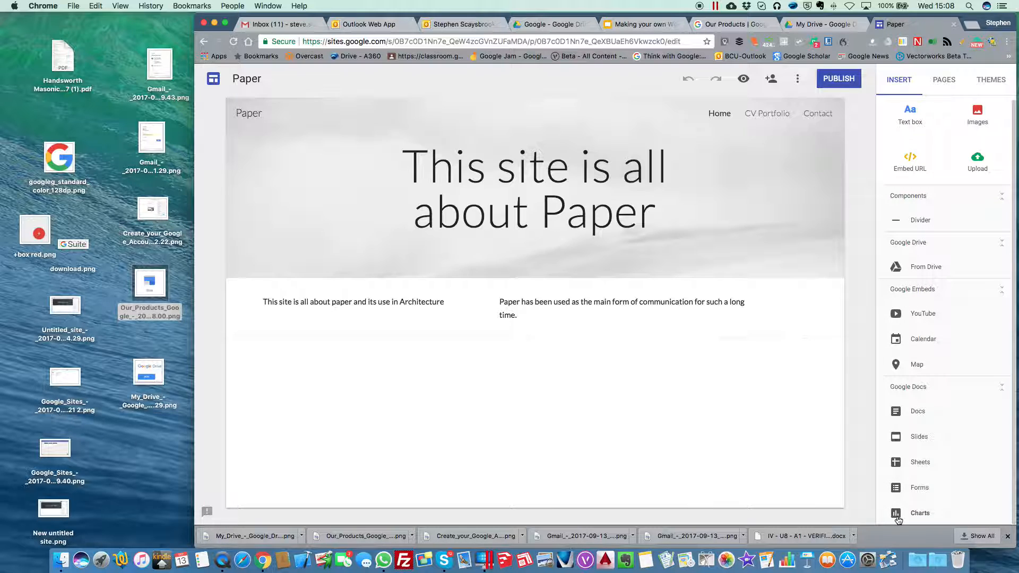
{"action": "left_click", "coordinate": [896, 412]}
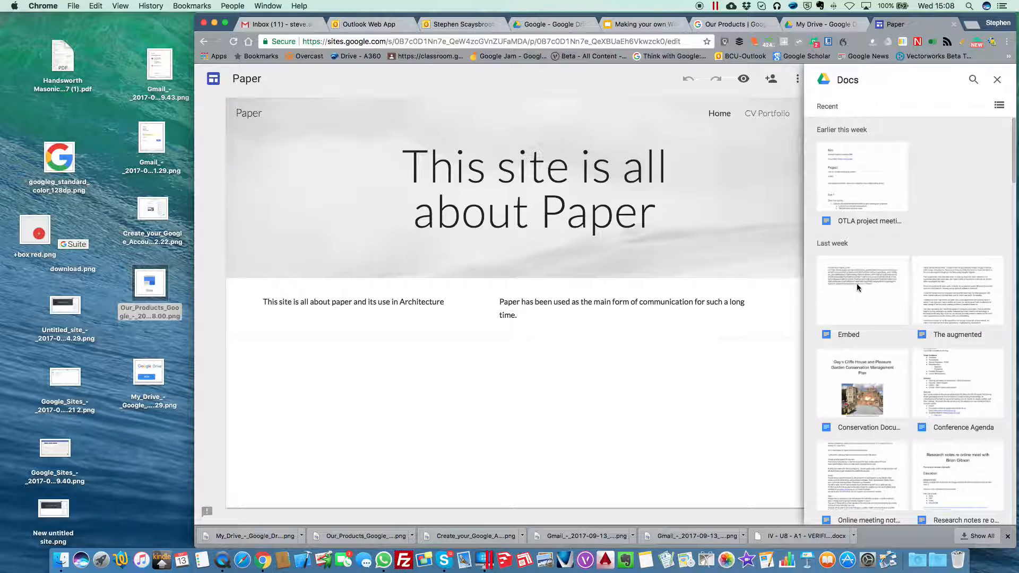
{"action": "scroll", "coordinate": [864, 354], "scroll_direction": "down", "scroll_amount": 3}
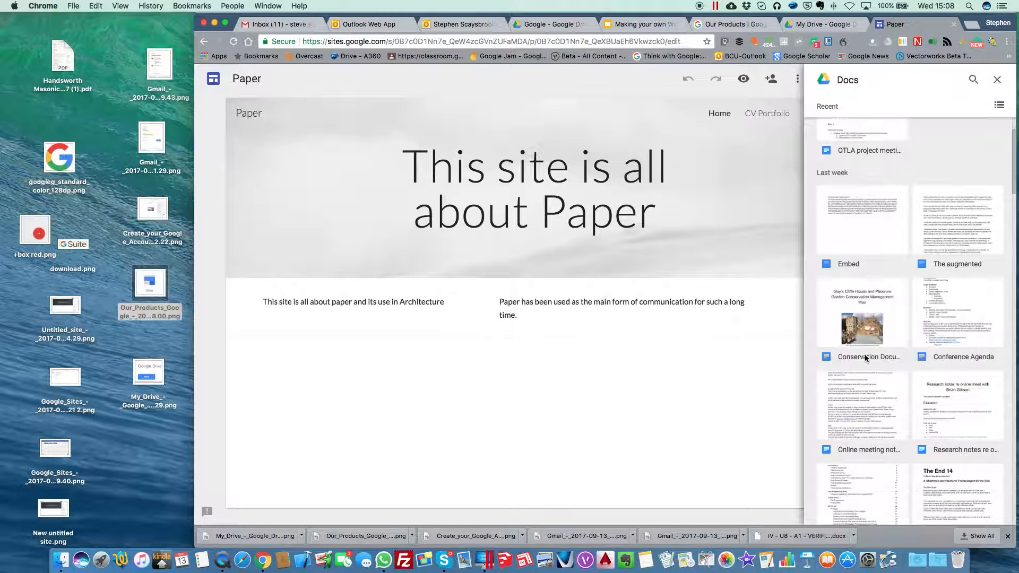
{"action": "scroll", "coordinate": [864, 354], "scroll_direction": "down", "scroll_amount": 13}
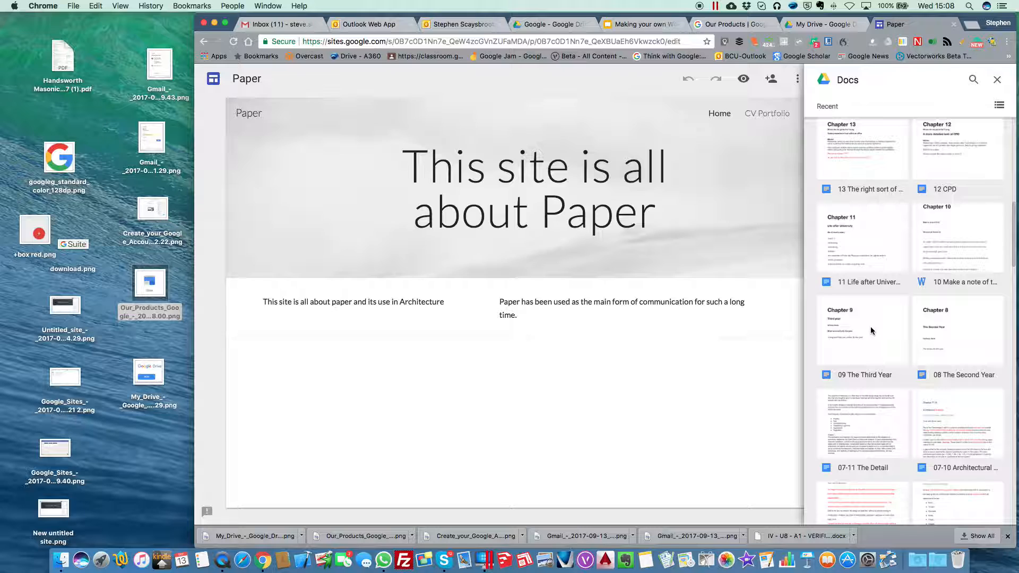
{"action": "scroll", "coordinate": [871, 331], "scroll_direction": "up", "scroll_amount": 15}
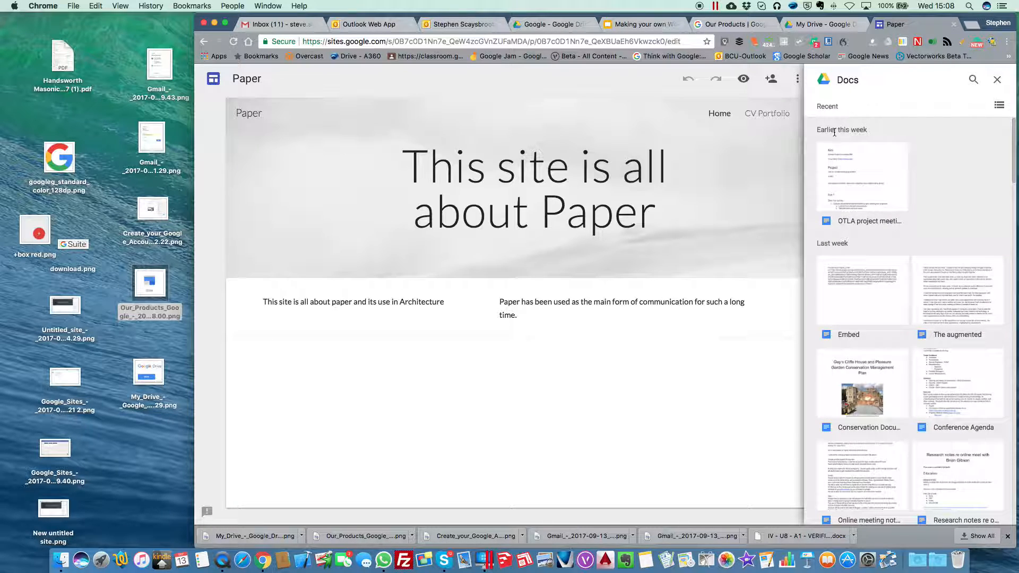
{"action": "left_click", "coordinate": [997, 80]}
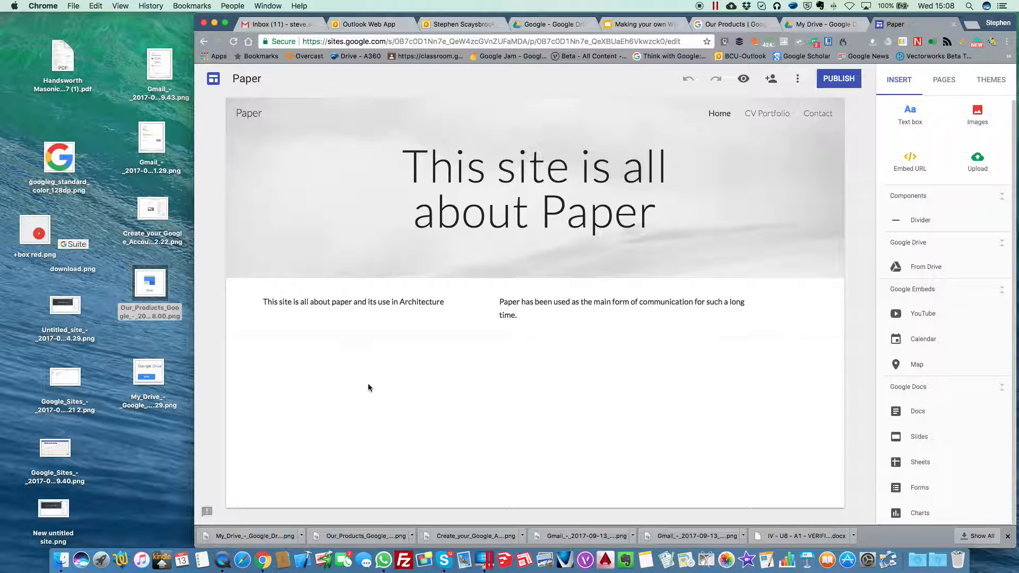
{"action": "left_click", "coordinate": [377, 303]}
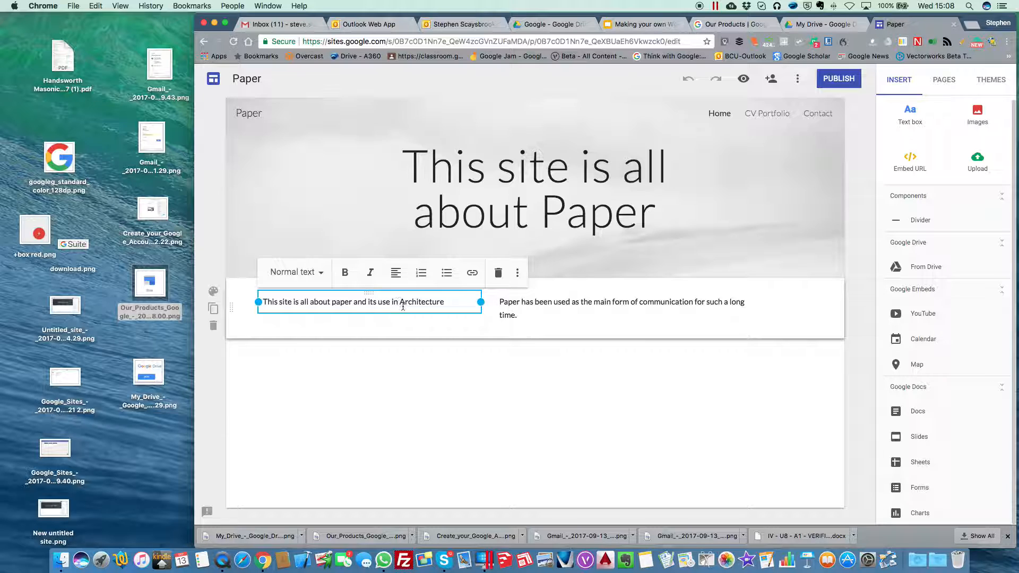
{"action": "left_click_drag", "start_coordinate": [400, 305], "coordinate": [444, 305]}
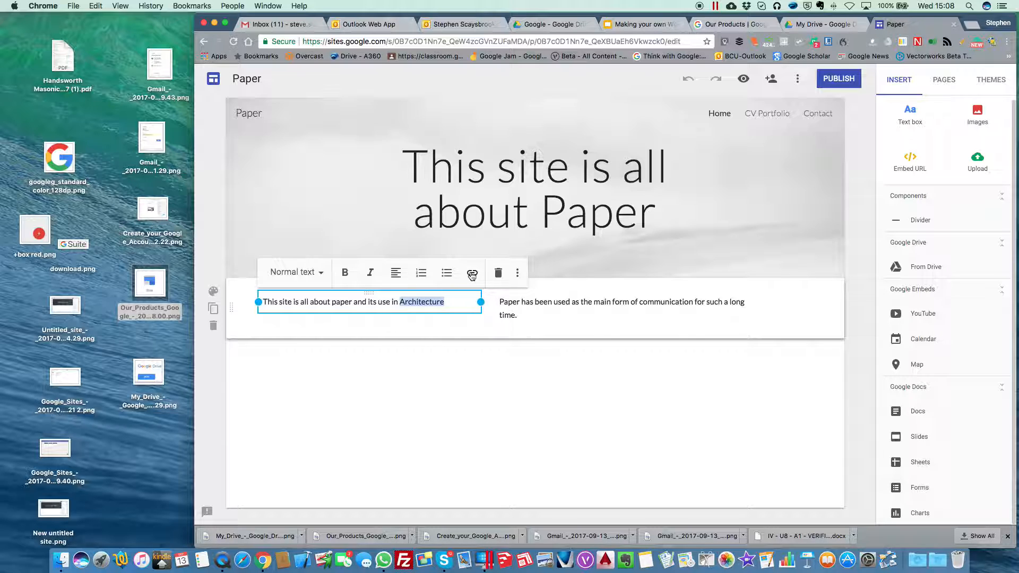
{"action": "left_click", "coordinate": [472, 273]}
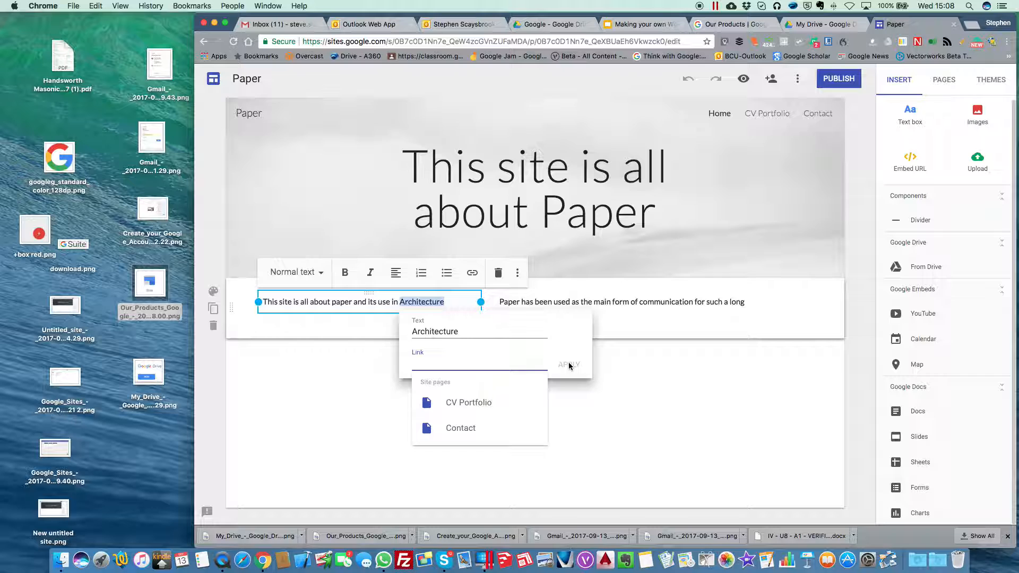
{"action": "left_click", "coordinate": [695, 437]}
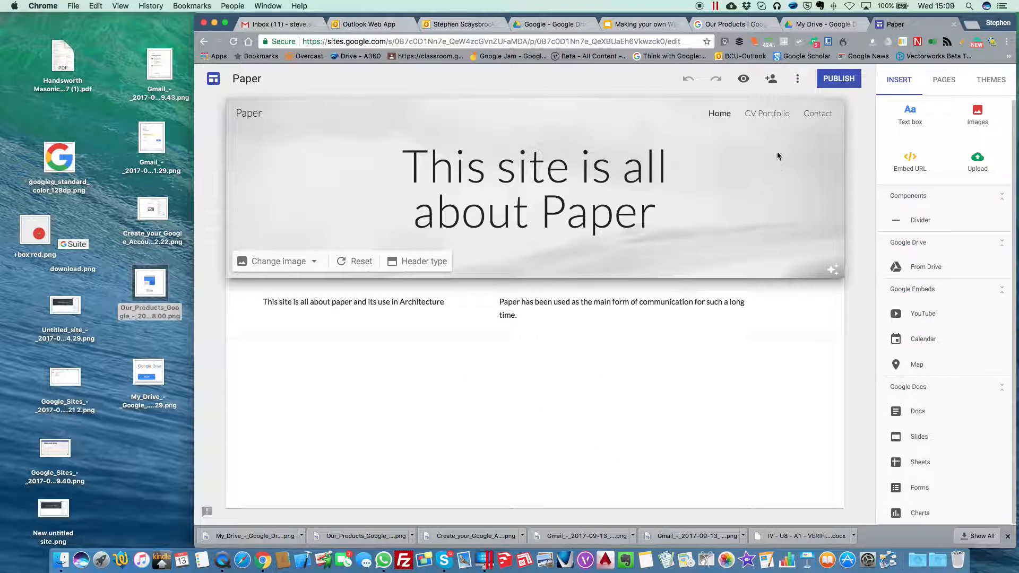